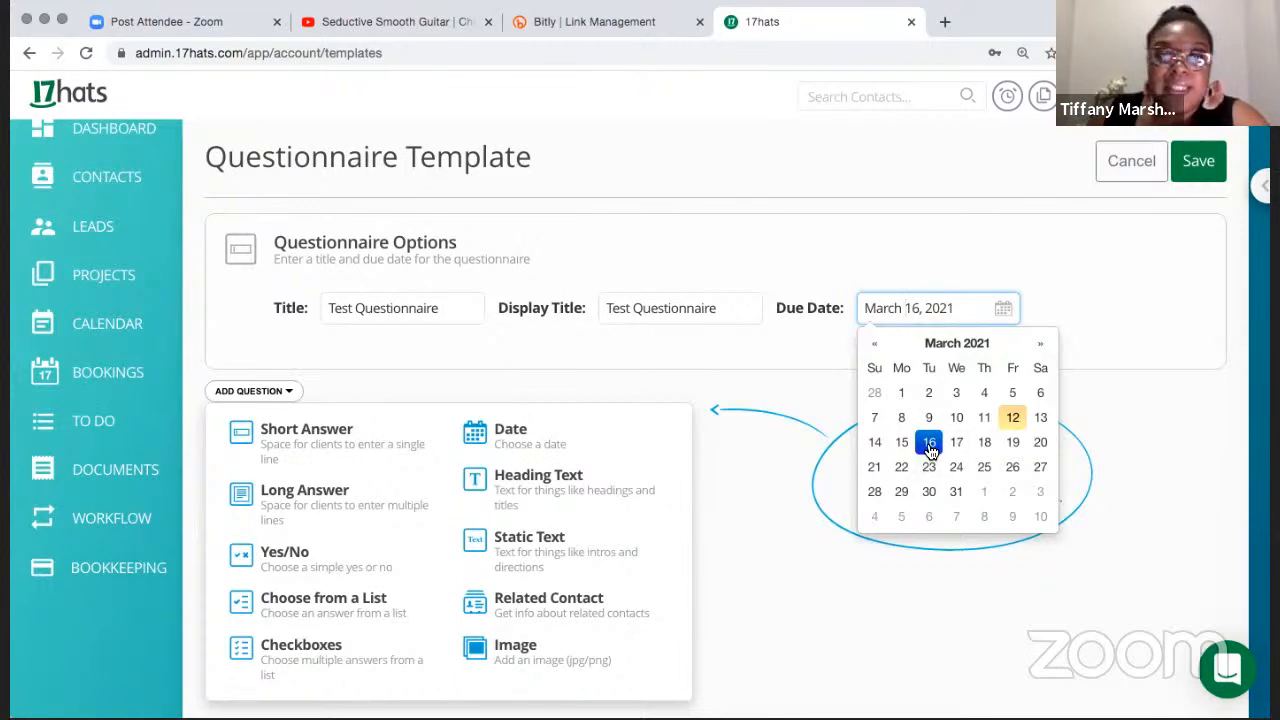
# Set the questionnaire's due date to March 16, 2021
pyautogui.click(930, 446)
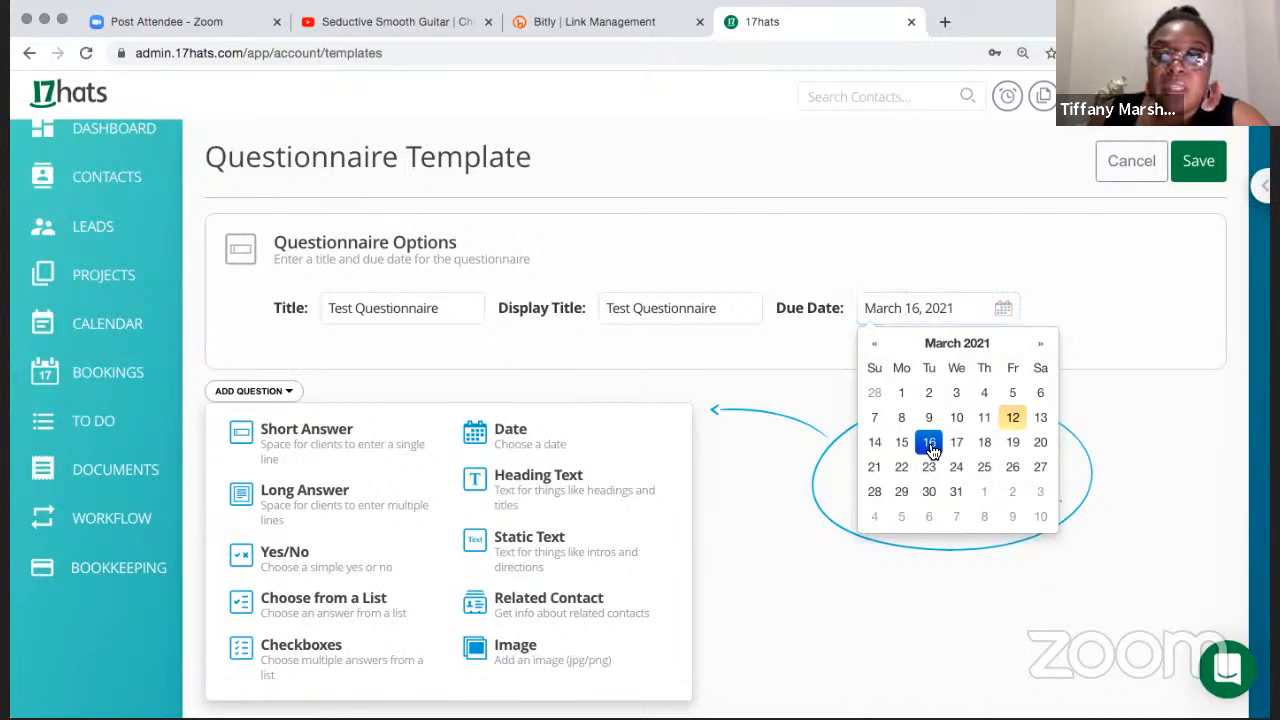
pyautogui.click(948, 322)
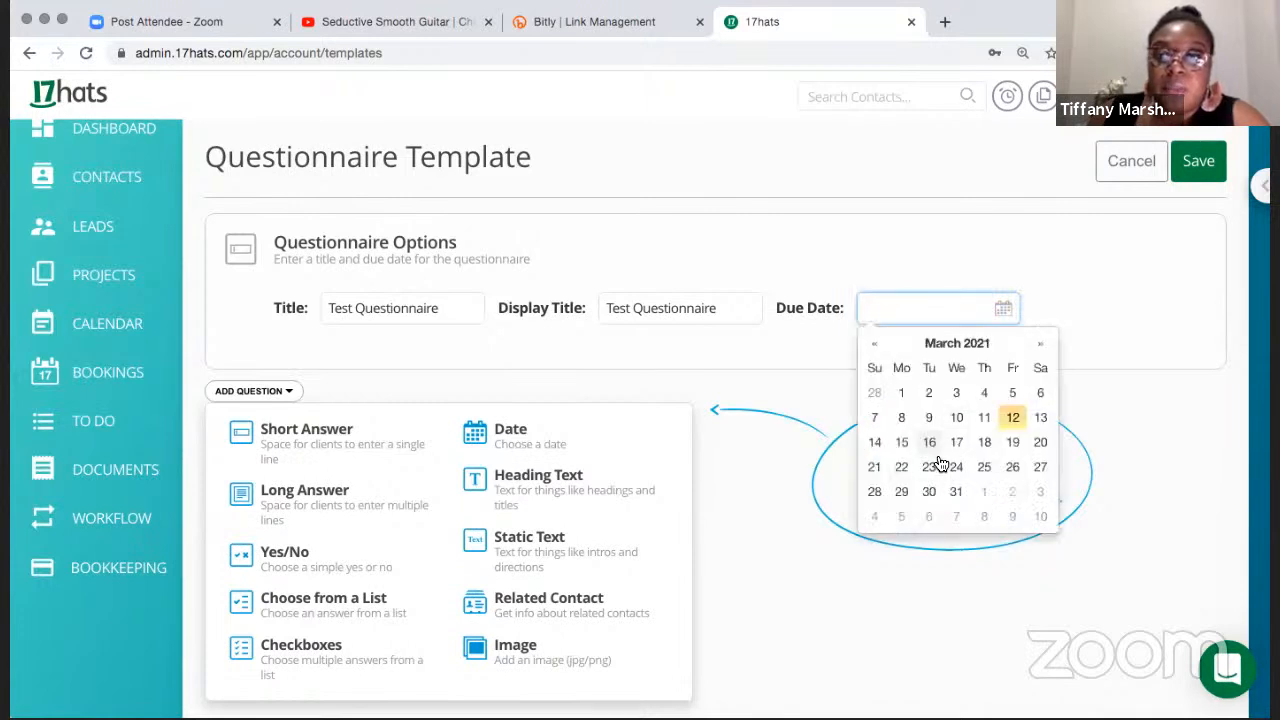
pyautogui.click(928, 444)
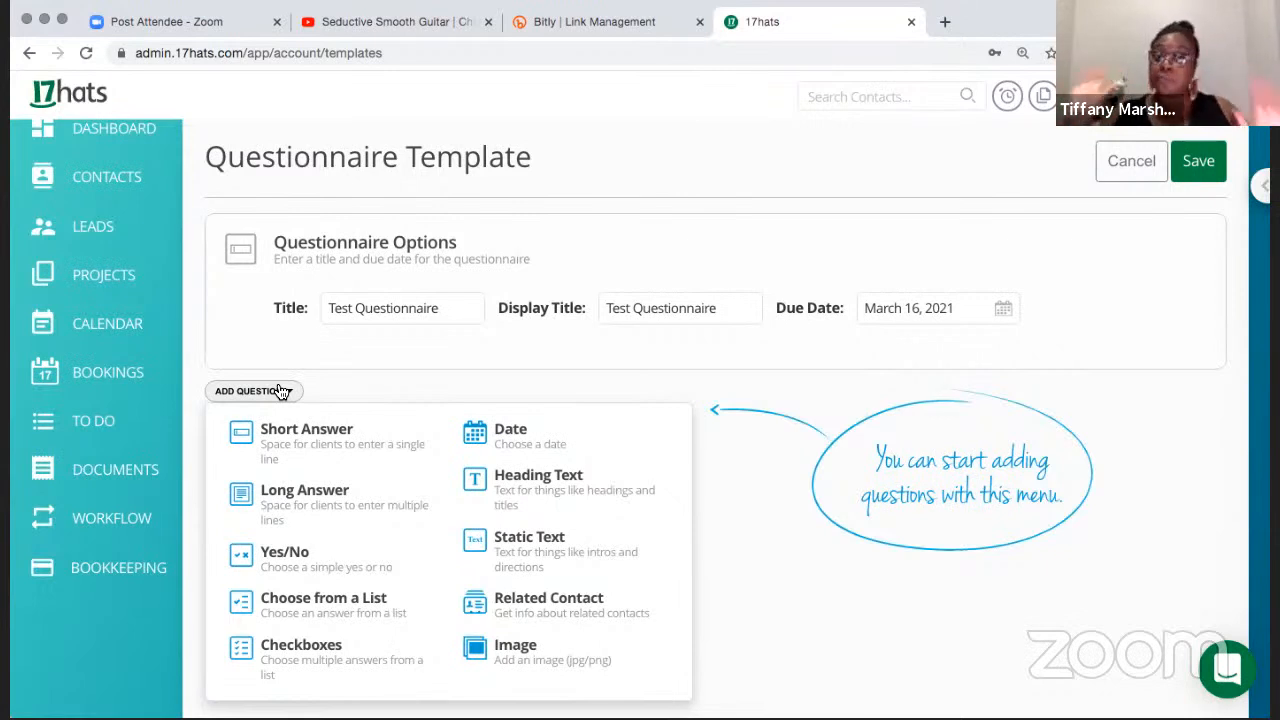
# Add a heading text element reading "New Client Questionnaire" as the first item of the questionnaire
pyautogui.scroll(1, 372, 560)
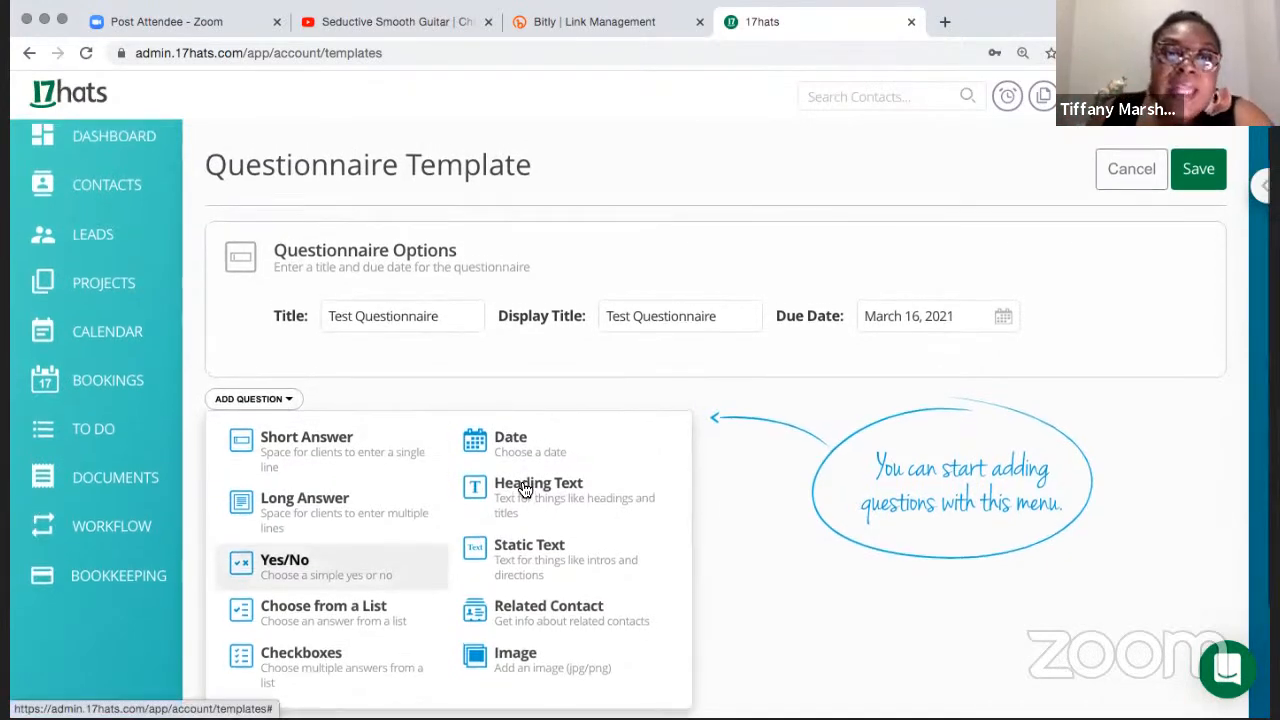
pyautogui.click(540, 505)
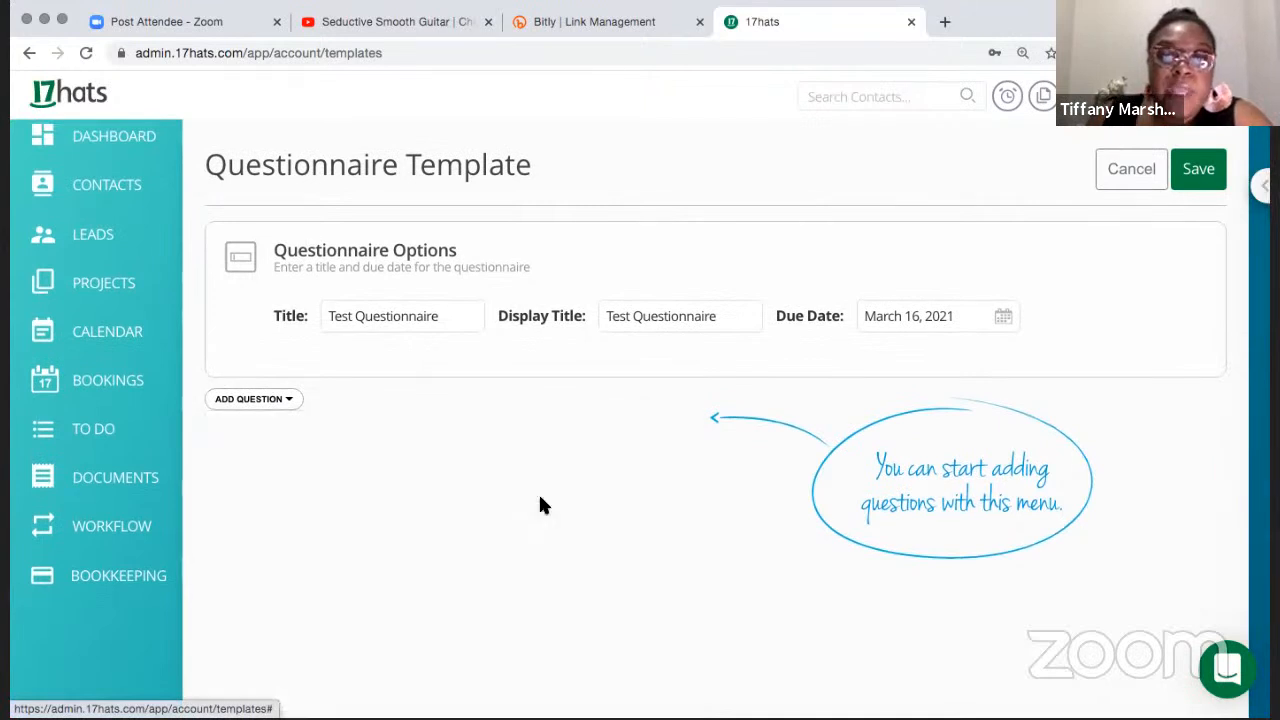
pyautogui.click(614, 400)
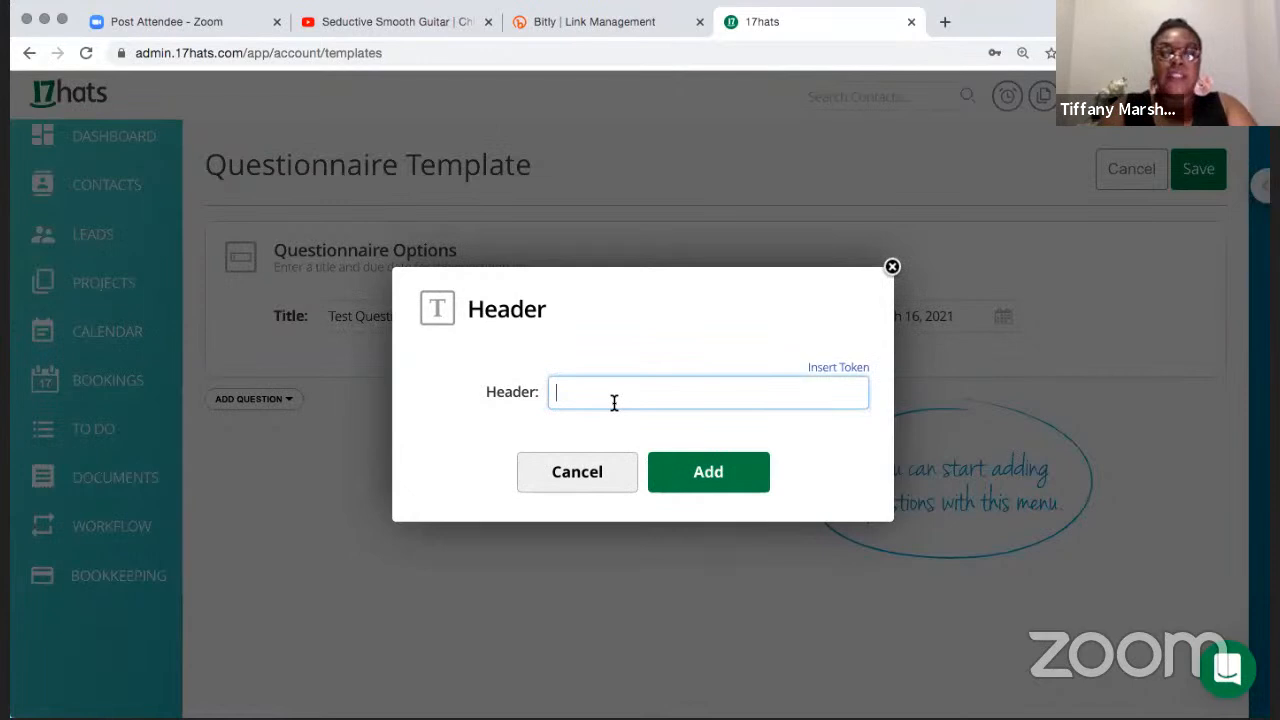
pyautogui.write('We')
pyautogui.press('BackSpace')
pyautogui.press('BackSpace')
pyautogui.write('NEw')
pyautogui.press('BackSpace')
pyautogui.press('BackSpace')
pyautogui.press('BackSpace')
pyautogui.write('ew')
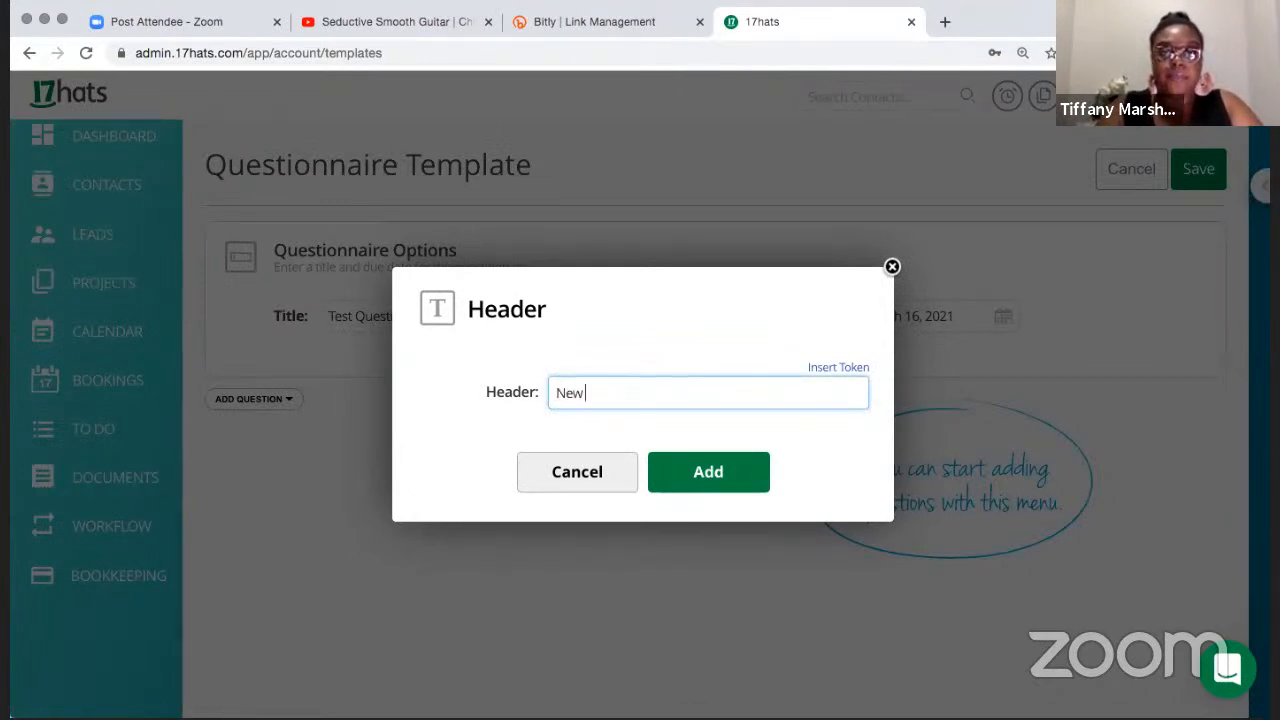
pyautogui.write(' Client Questionnar')
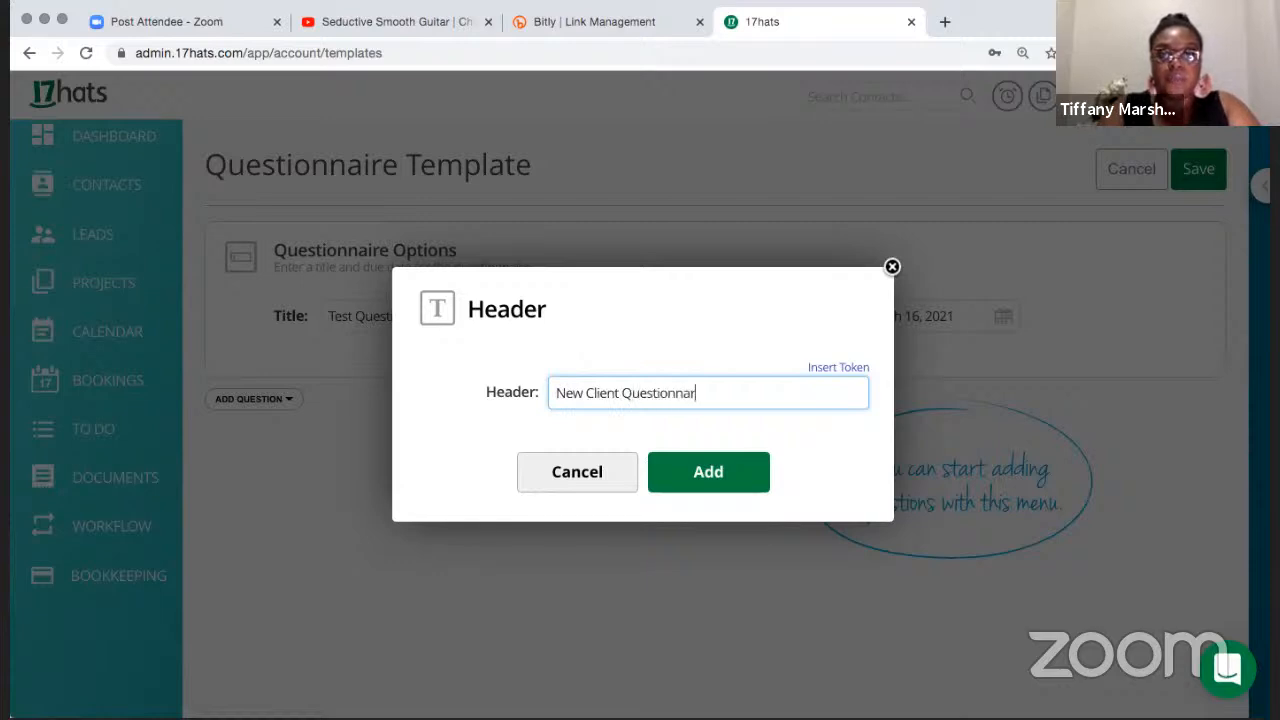
pyautogui.press('BackSpace')
pyautogui.write('ire')
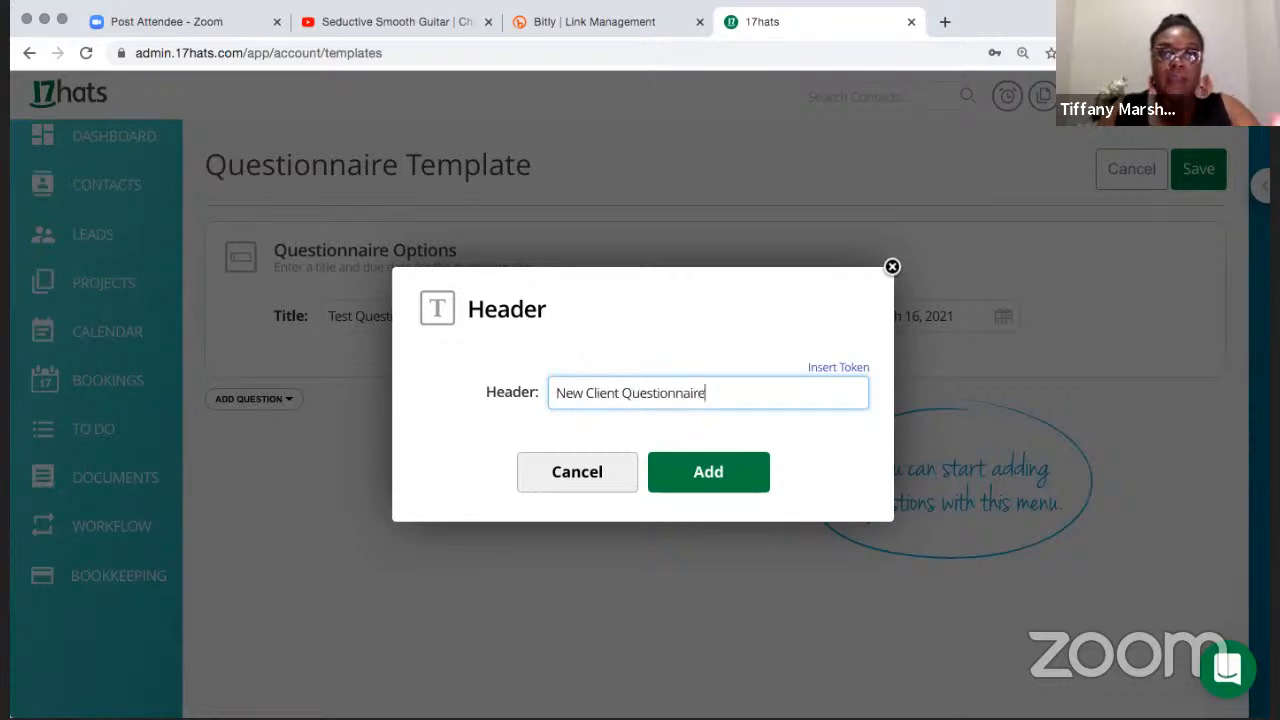
pyautogui.click(734, 471)
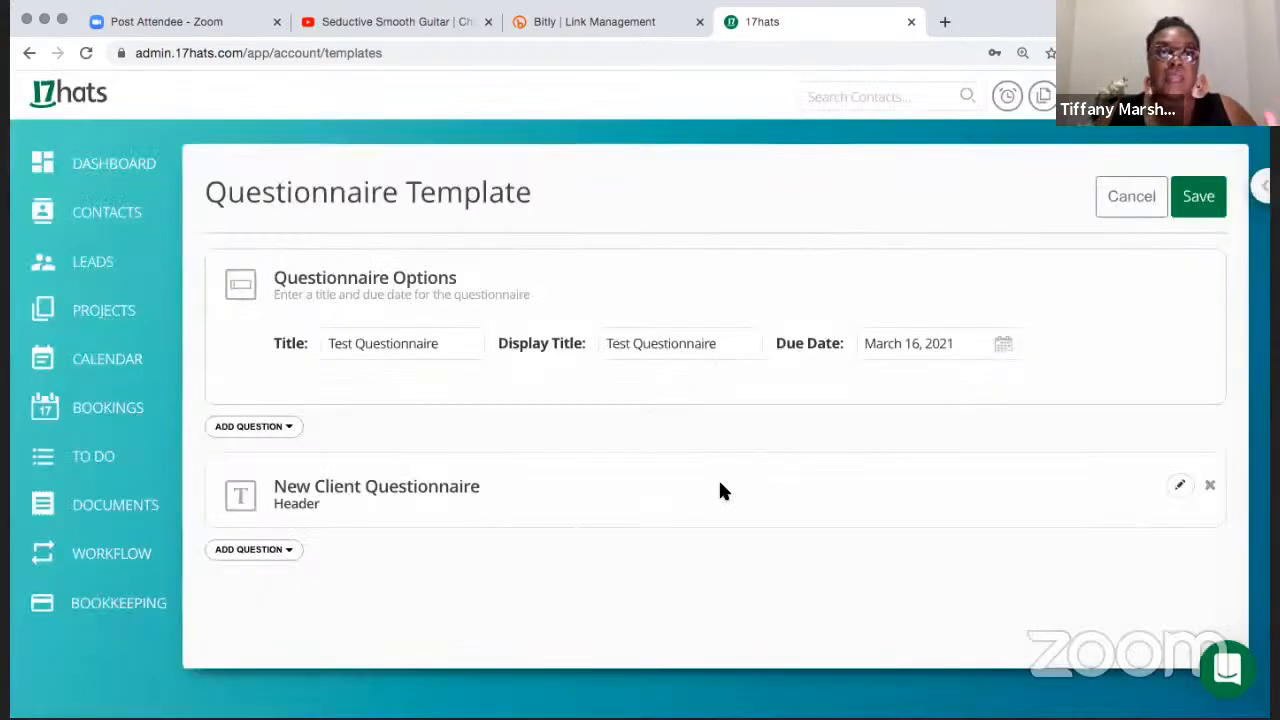
pyautogui.scroll(-1, 332, 564)
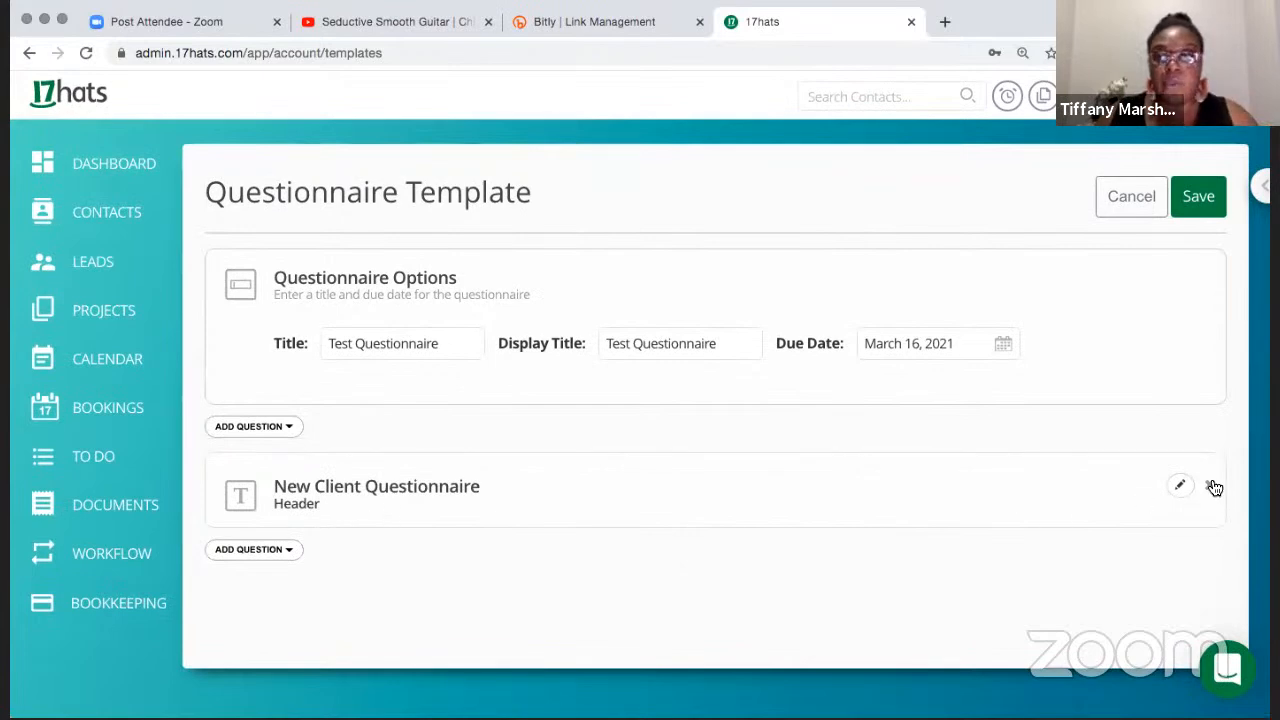
pyautogui.click(1180, 486)
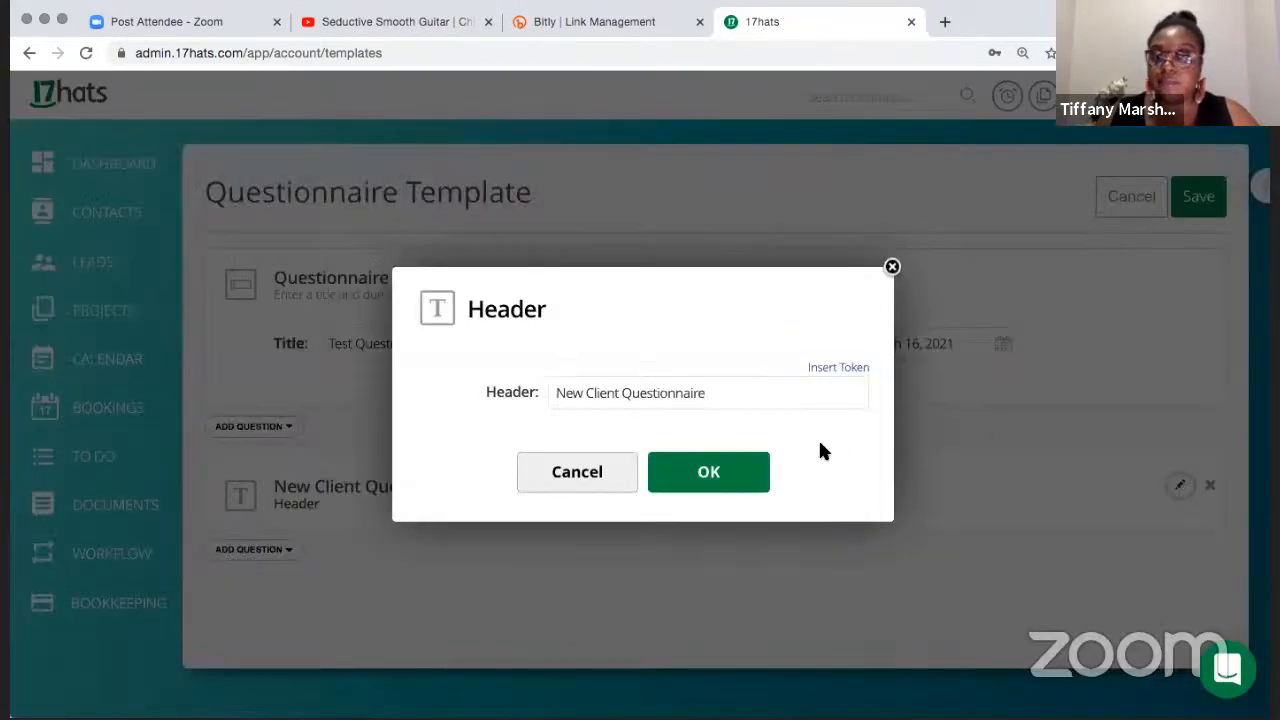
pyautogui.click(755, 476)
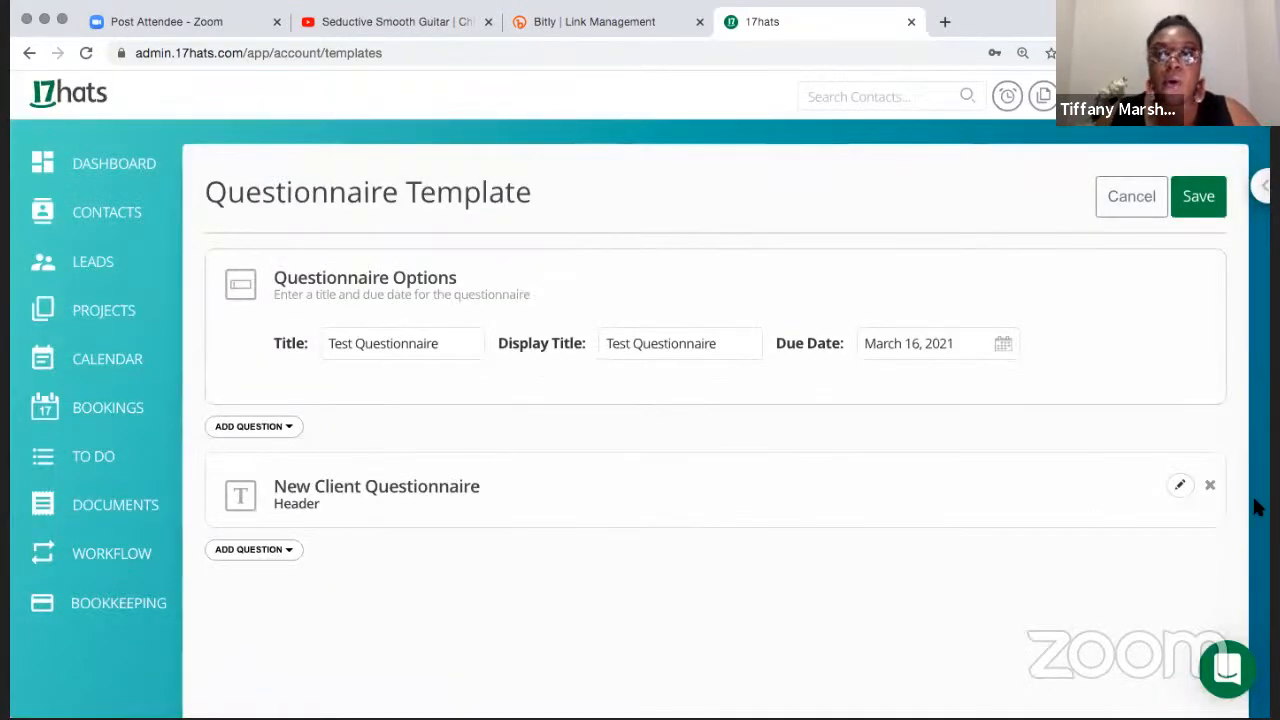
# Try to replace the header text with "Welcome," followed by the contact first name token and an exclamation mark
pyautogui.click(1181, 490)
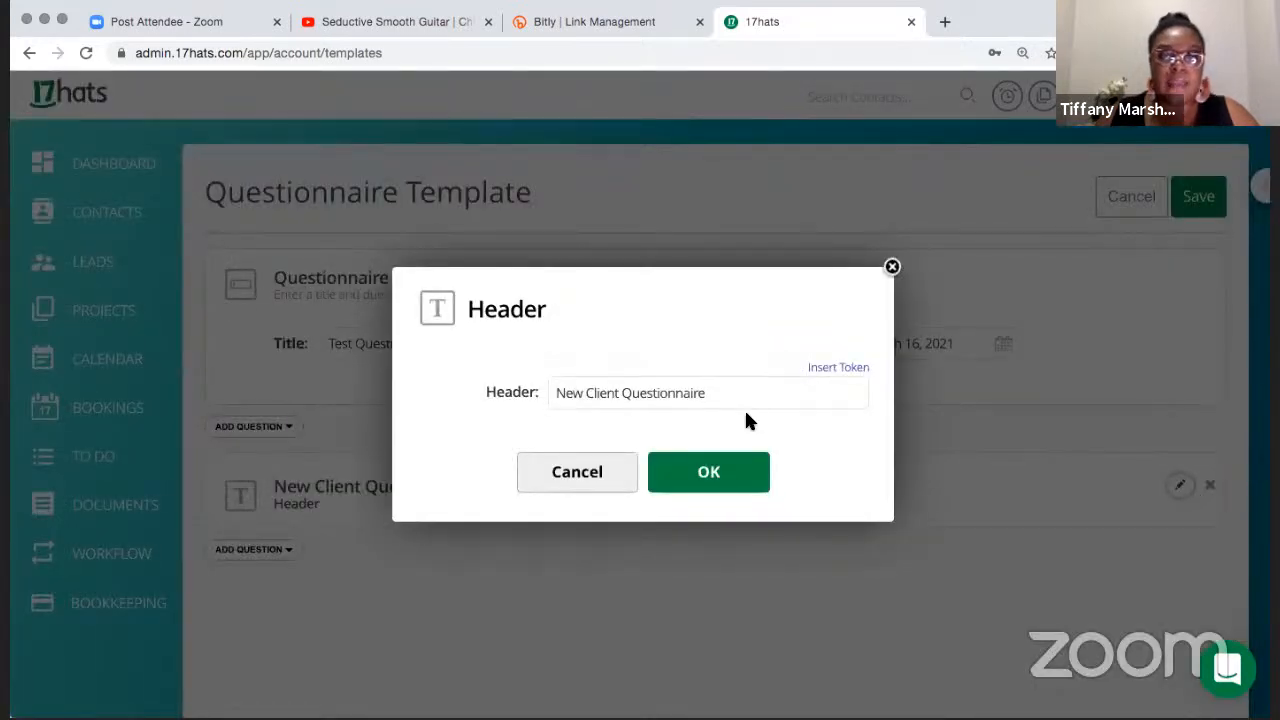
pyautogui.moveTo(705, 393); pyautogui.dragTo(549, 391)
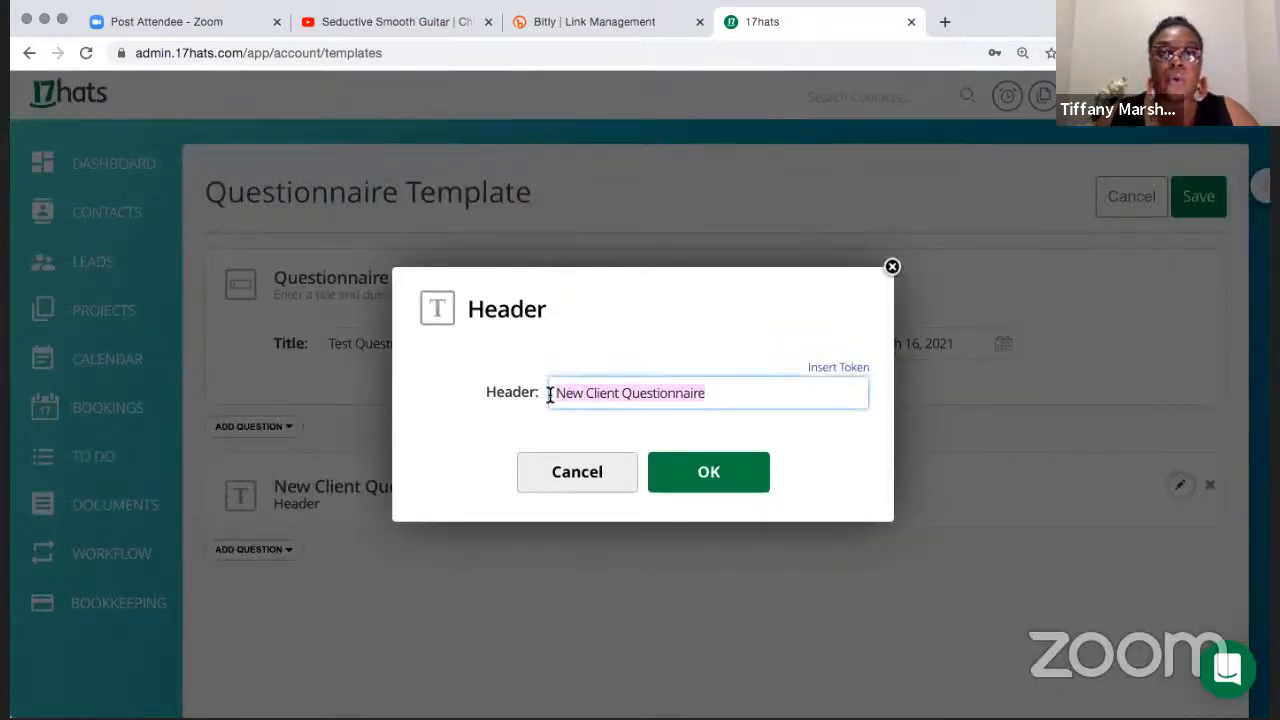
pyautogui.write('Welcom')
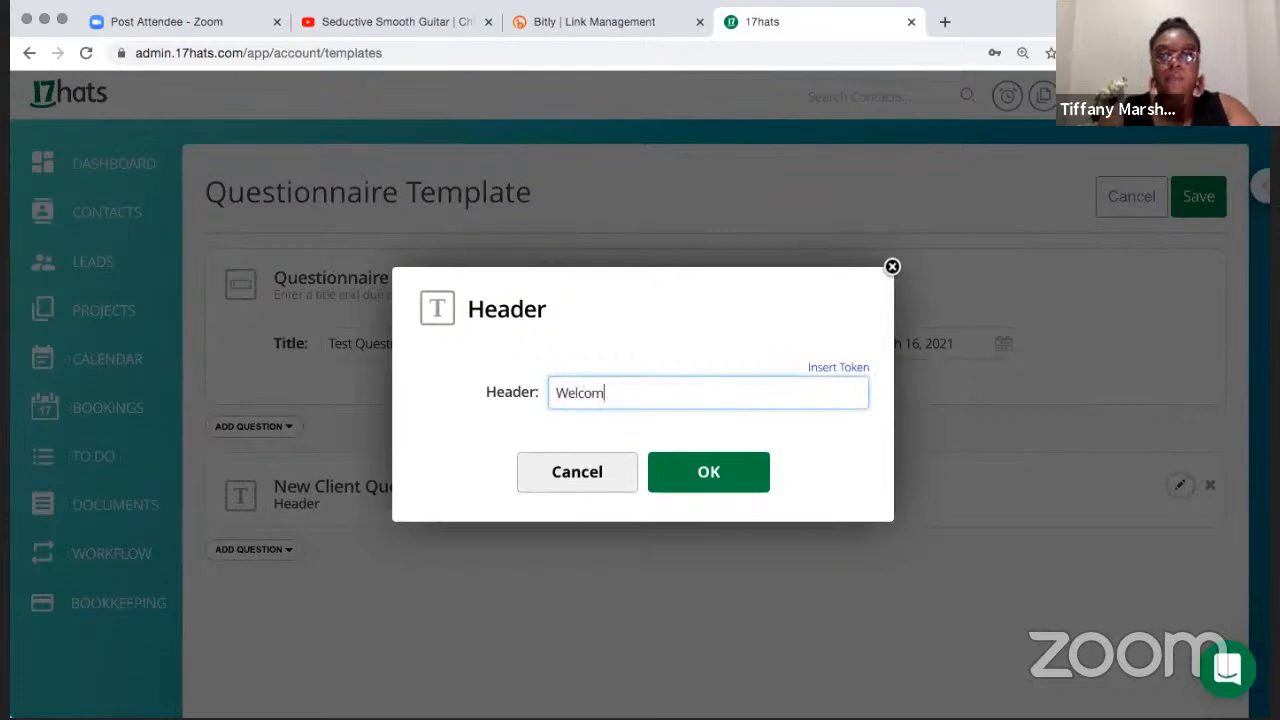
pyautogui.write('e,')
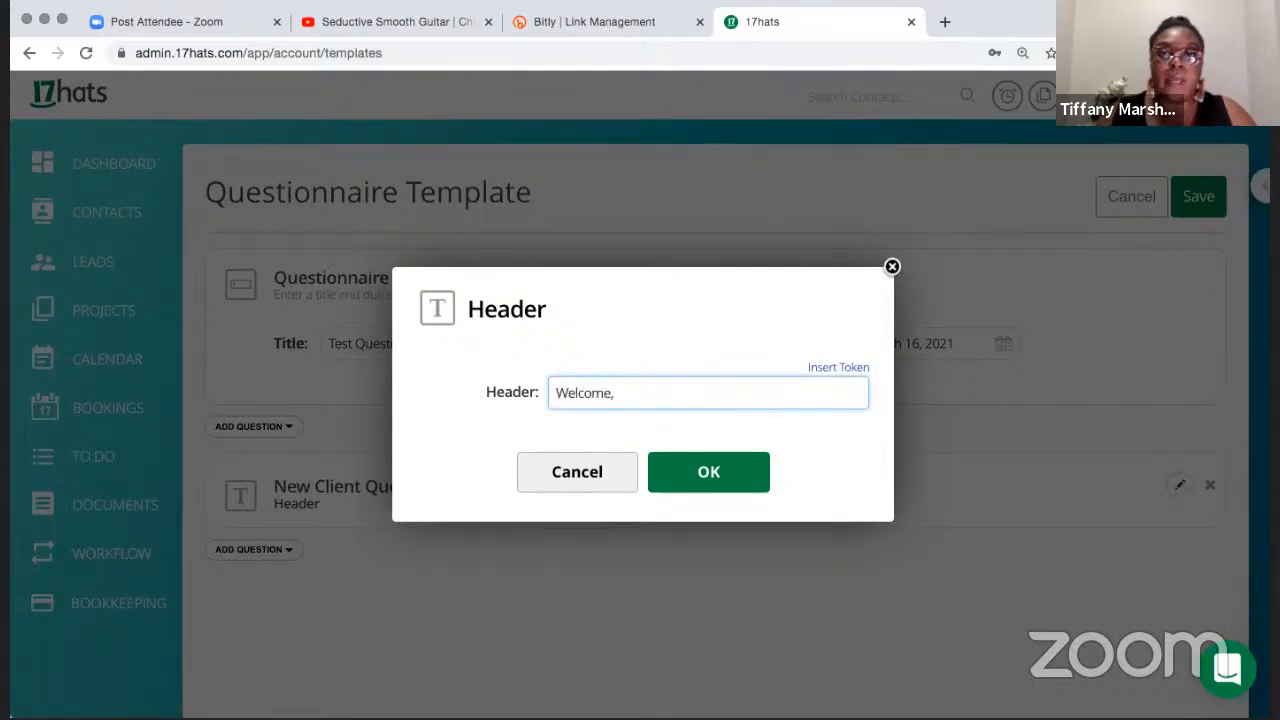
pyautogui.click(830, 368)
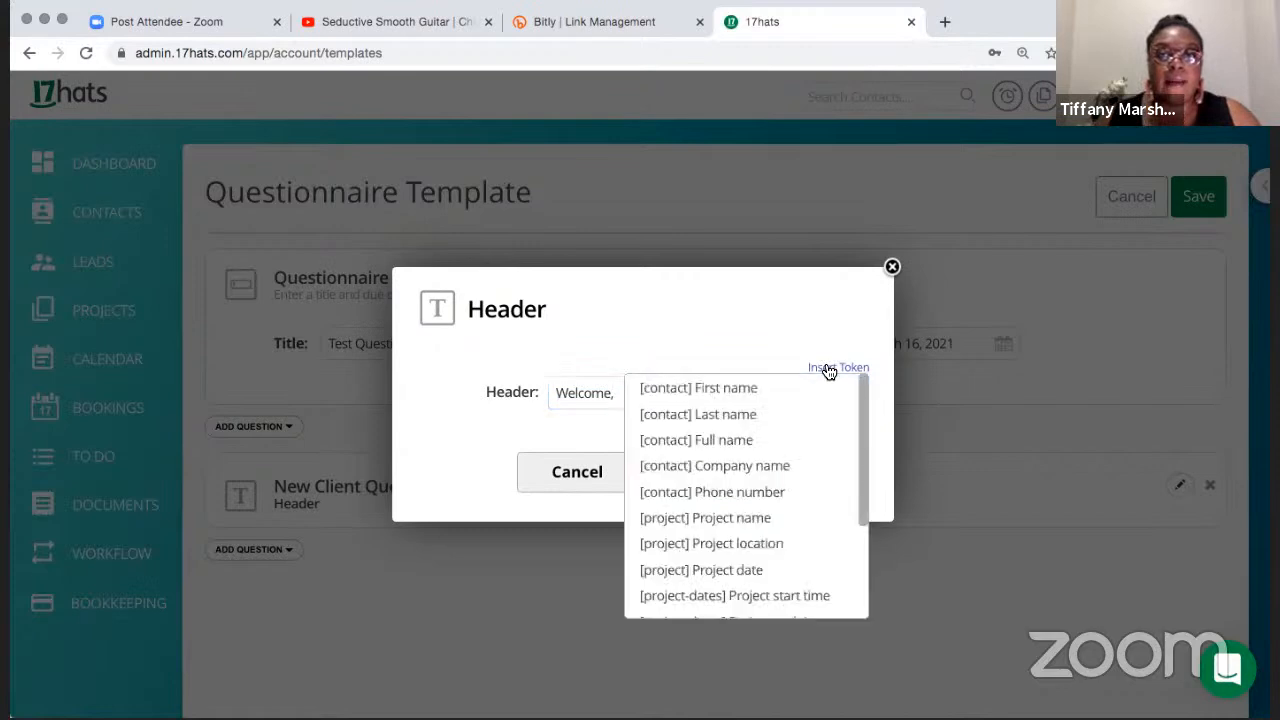
pyautogui.click(762, 392)
pyautogui.write('!')
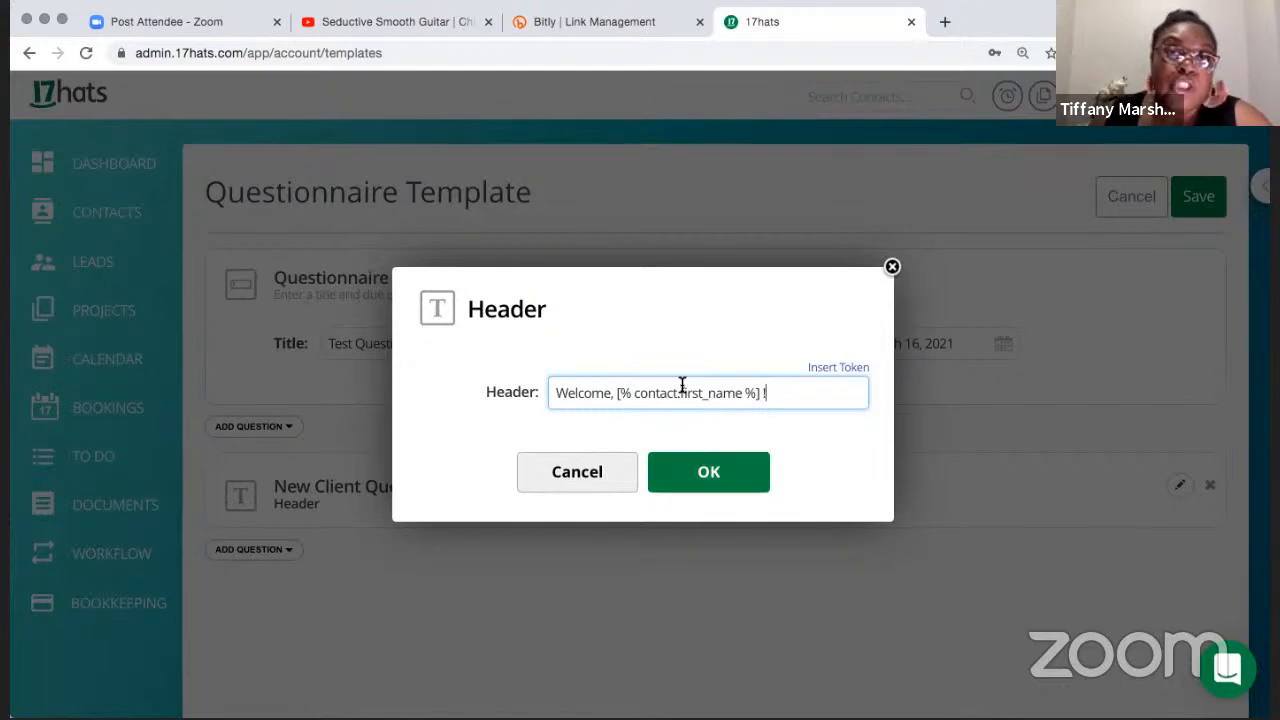
pyautogui.click(848, 368)
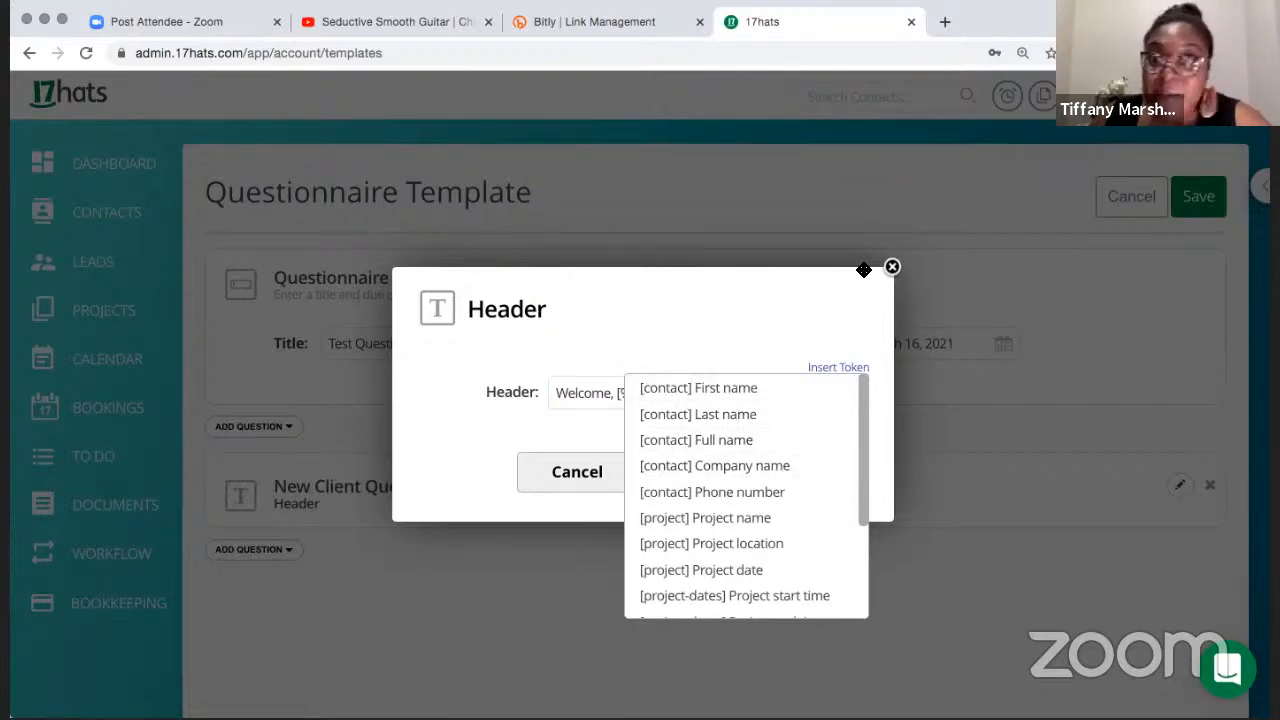
pyautogui.click(894, 268)
pyautogui.click(894, 267)
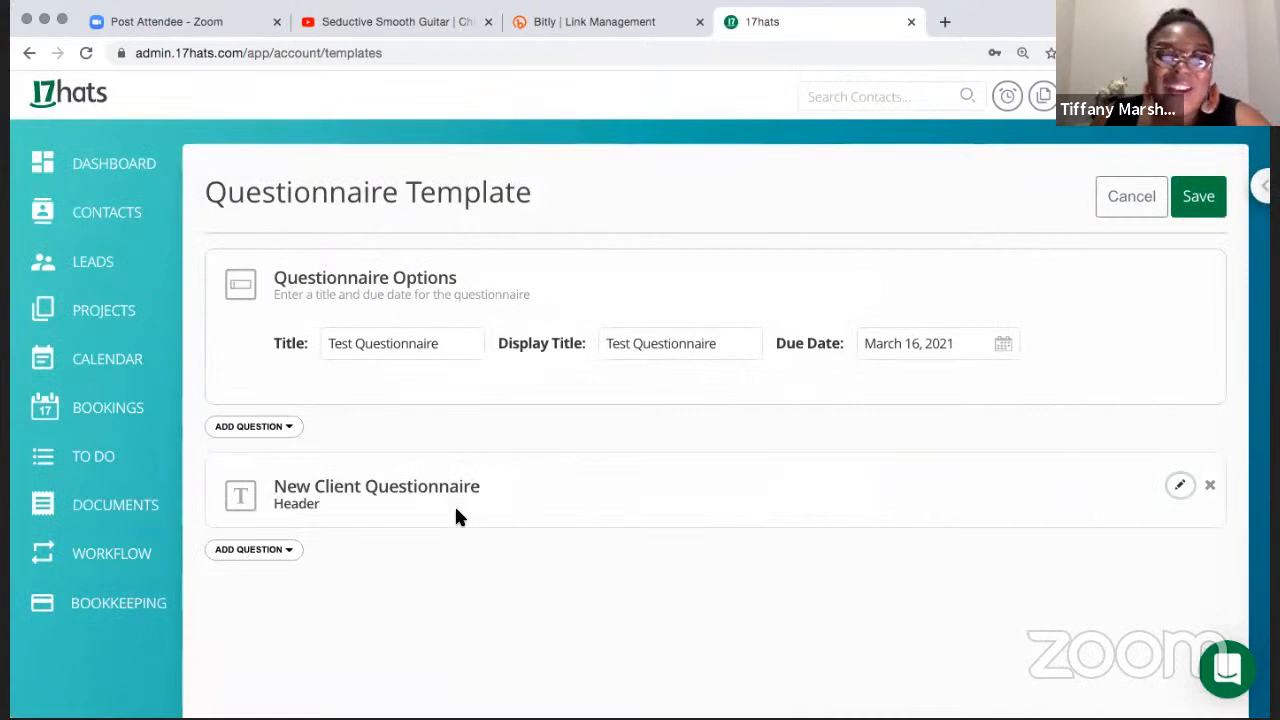
# Change the header to "Welcome, [% contact.first_name %] !" using the contact first name token
pyautogui.click(1179, 487)
pyautogui.moveTo(771, 395); pyautogui.dragTo(480, 386)
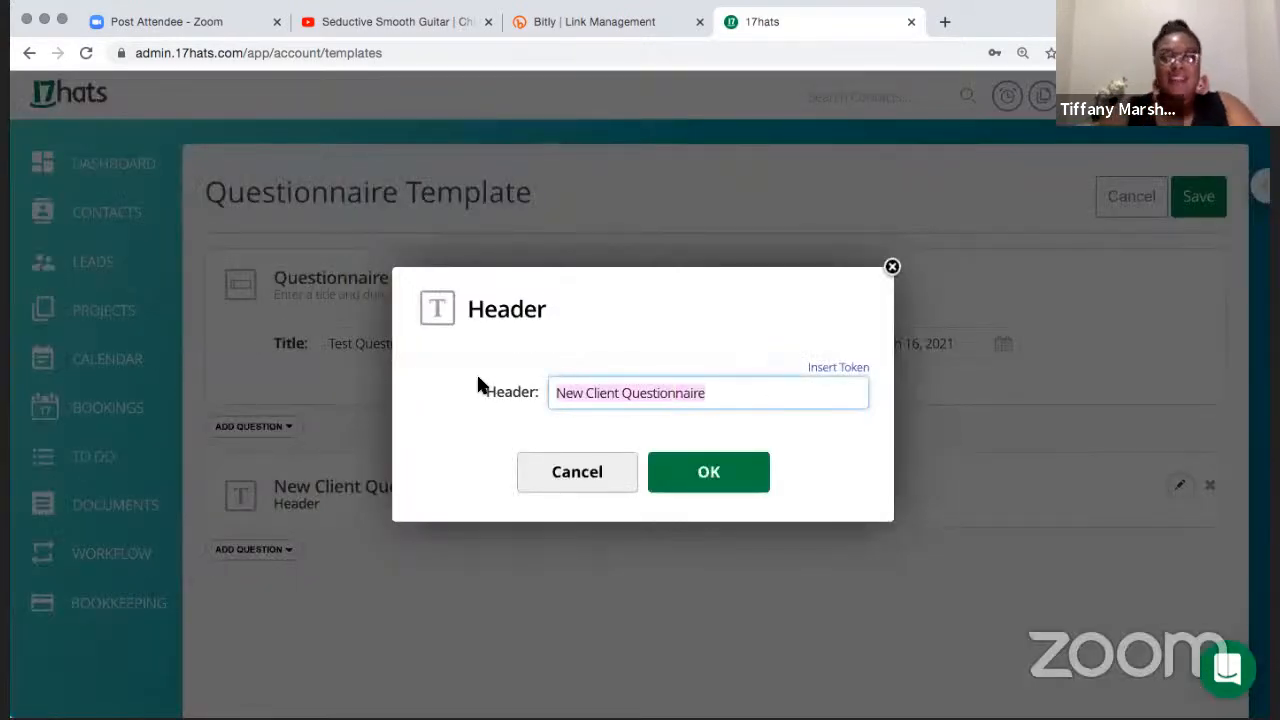
pyautogui.write('Welcome,')
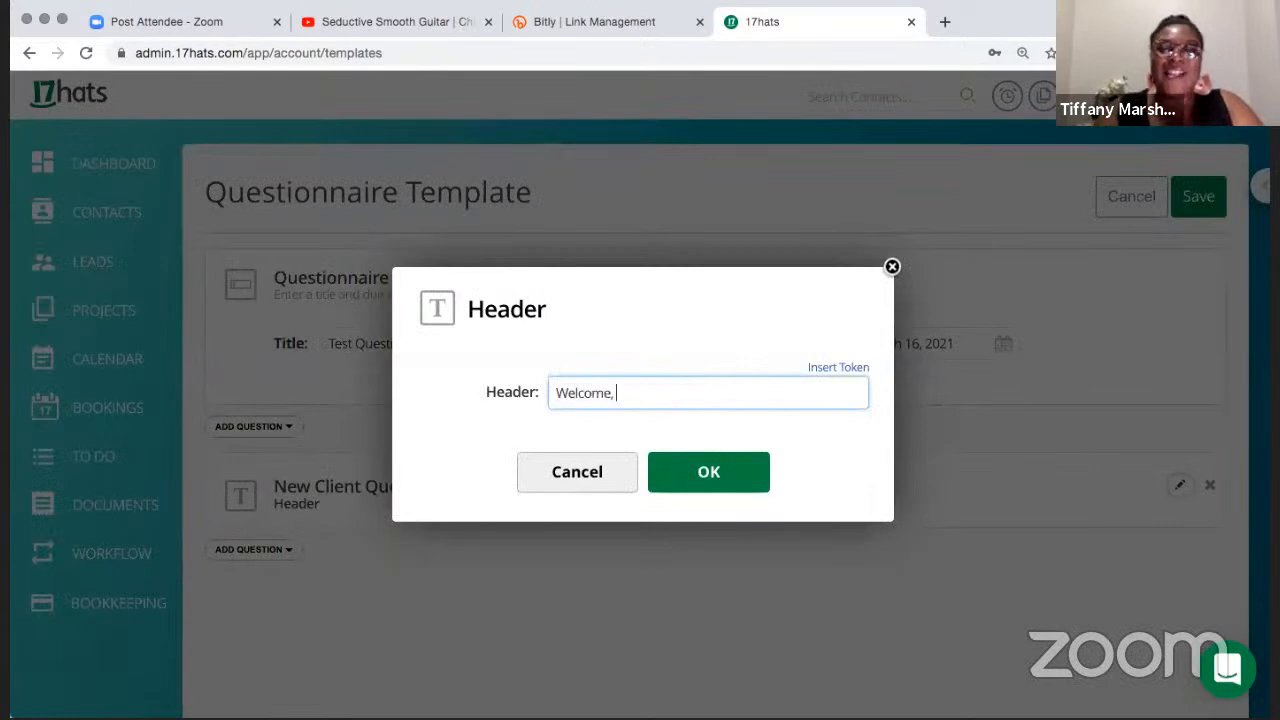
pyautogui.click(829, 369)
pyautogui.click(771, 391)
pyautogui.write('!')
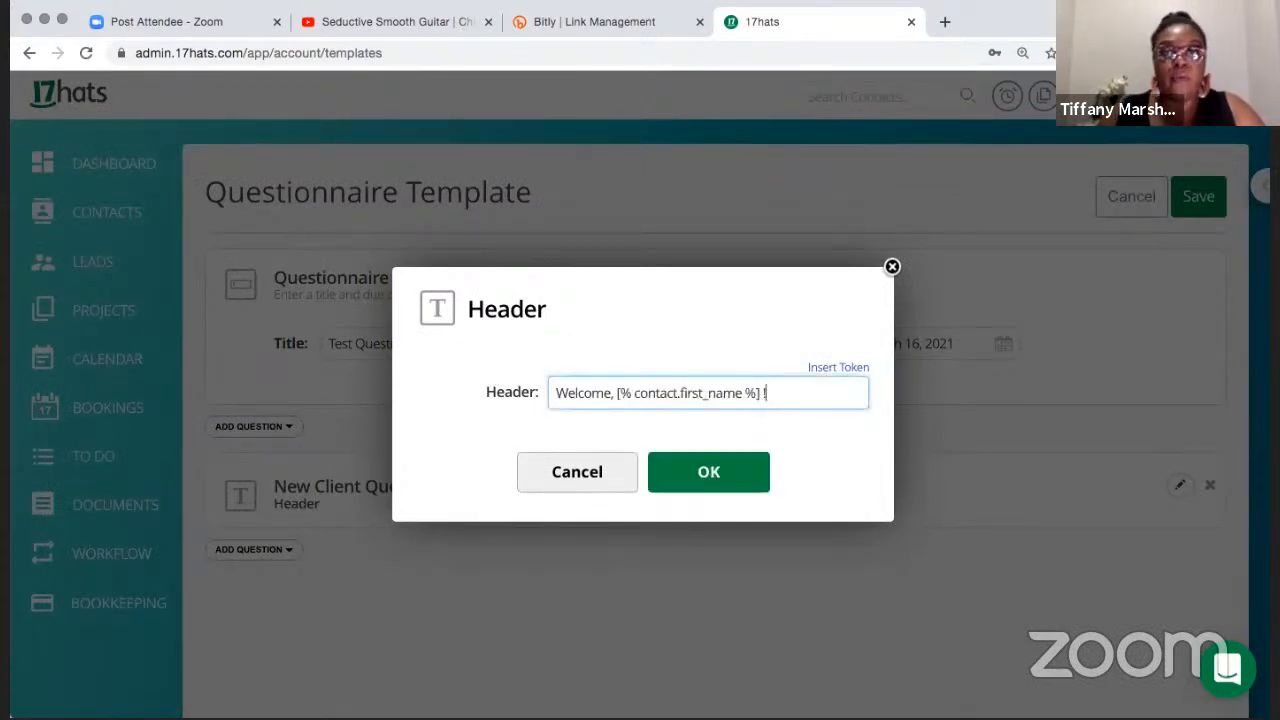
pyautogui.click(688, 488)
# Start a Yes/No question below the header, worded "Is this your first time working with us?"
pyautogui.click(270, 552)
pyautogui.scroll(-3, 271, 554)
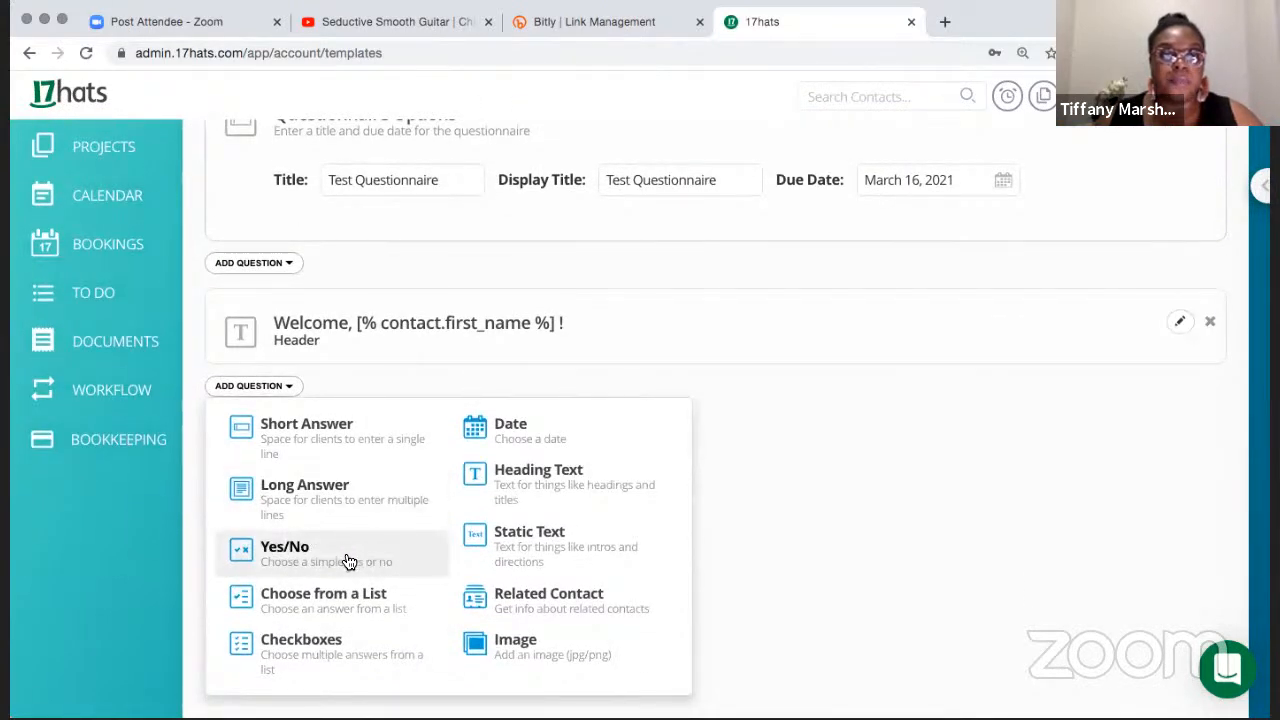
pyautogui.click(330, 561)
pyautogui.click(622, 335)
pyautogui.write('Is this yo')
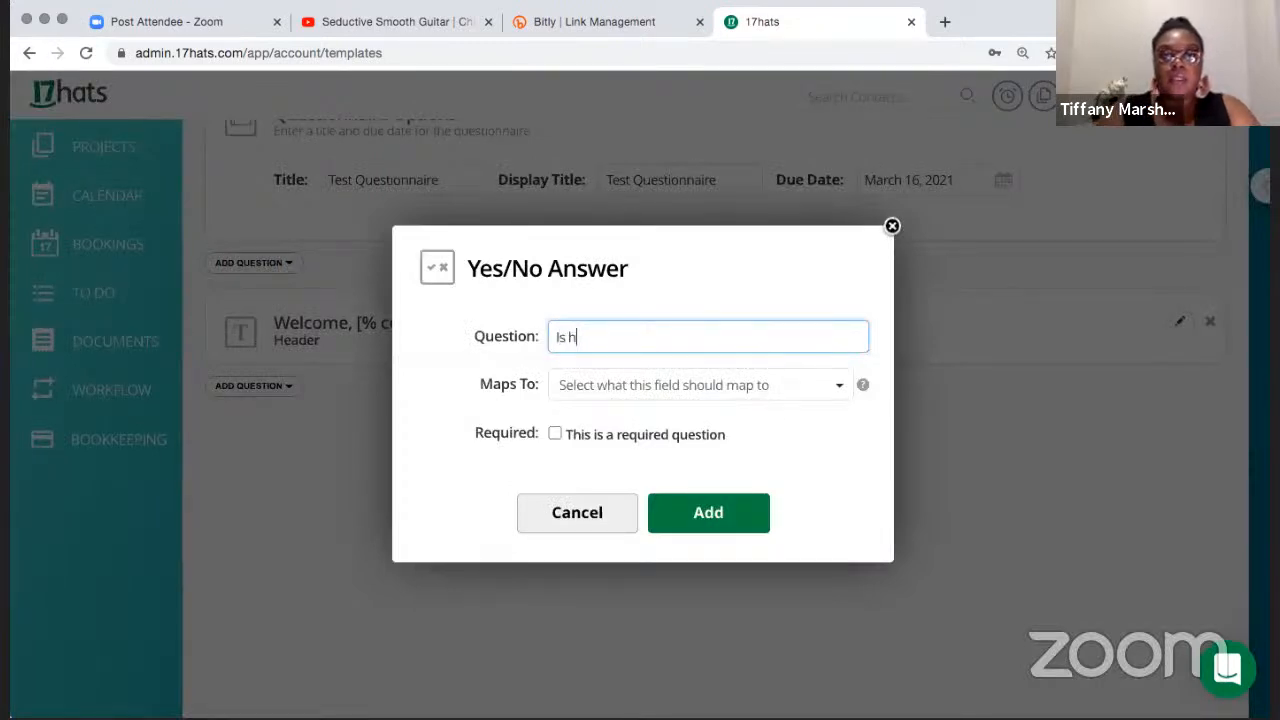
pyautogui.write('ur first time')
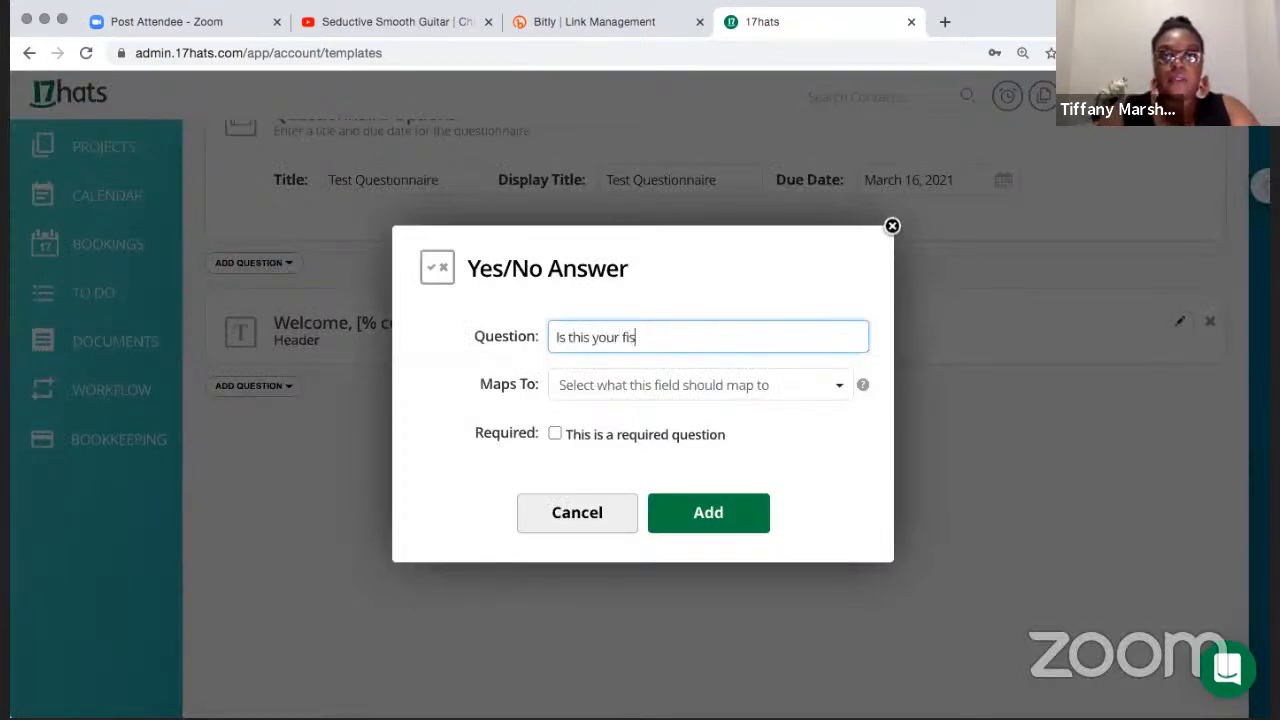
pyautogui.write(' working withu')
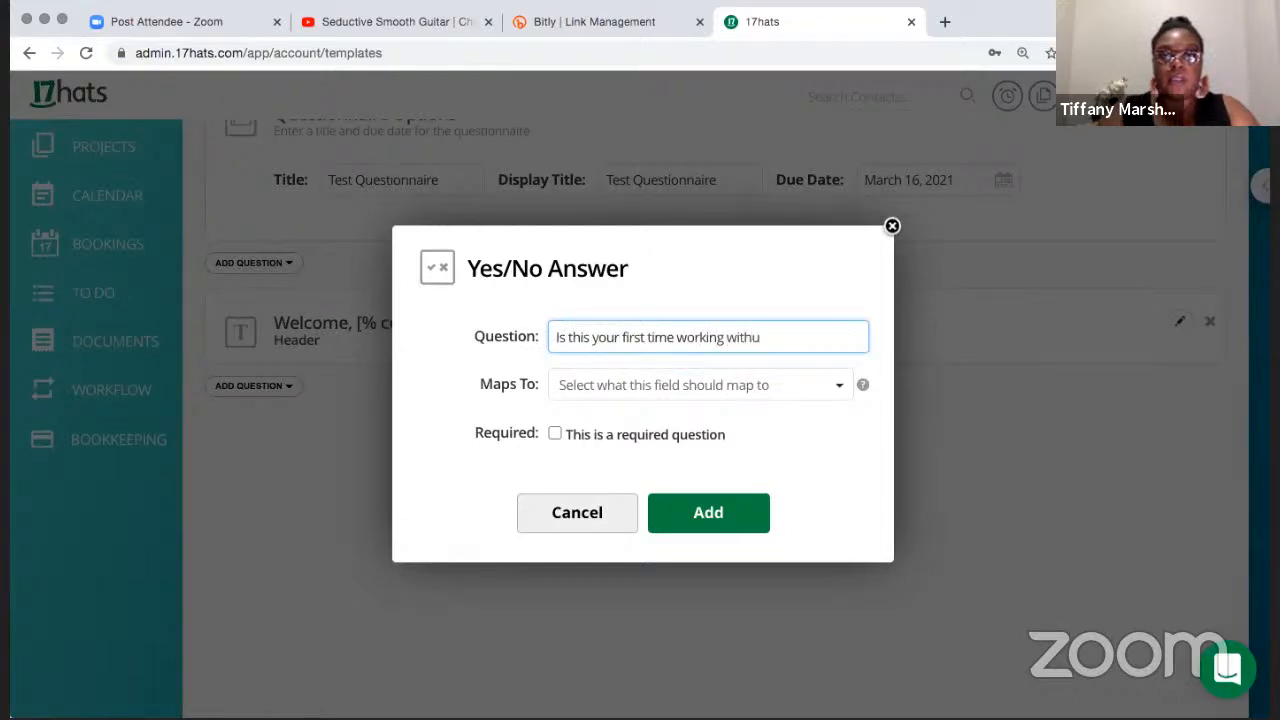
pyautogui.press('BackSpace')
pyautogui.write('us?')
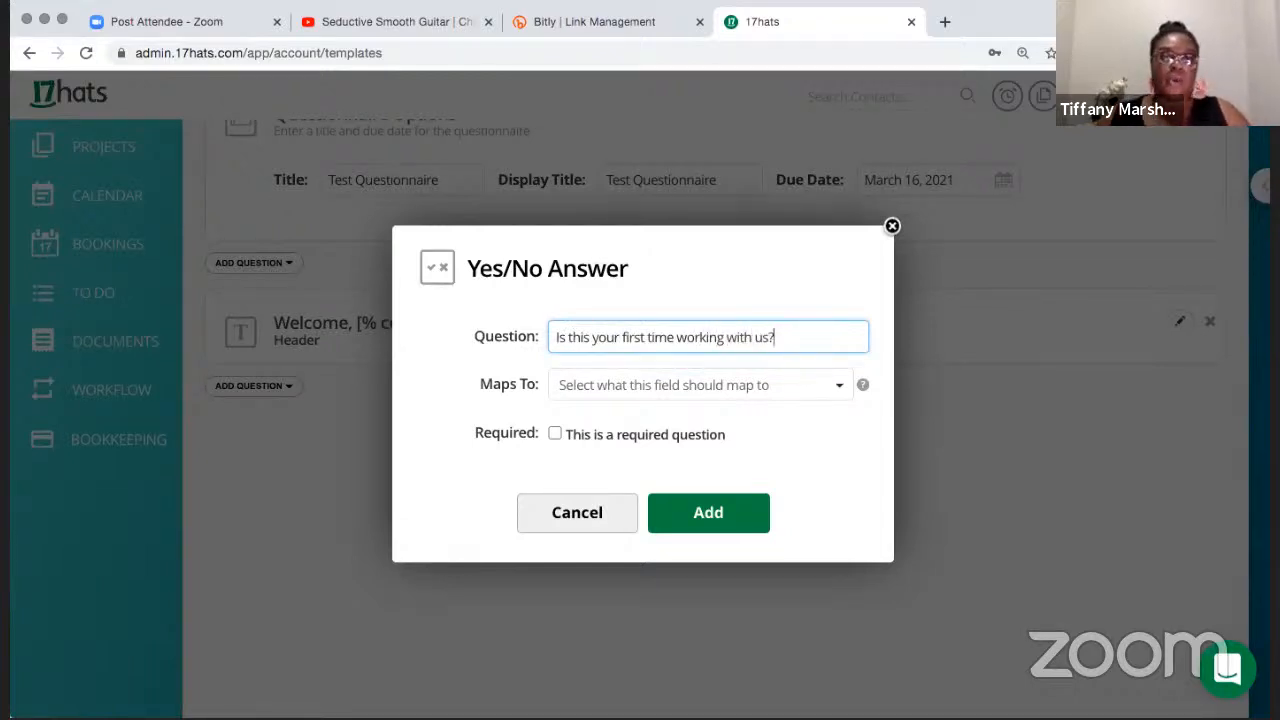
# Map the Yes/No question to Project Notes, make it required and add it to the questionnaire
pyautogui.click(729, 386)
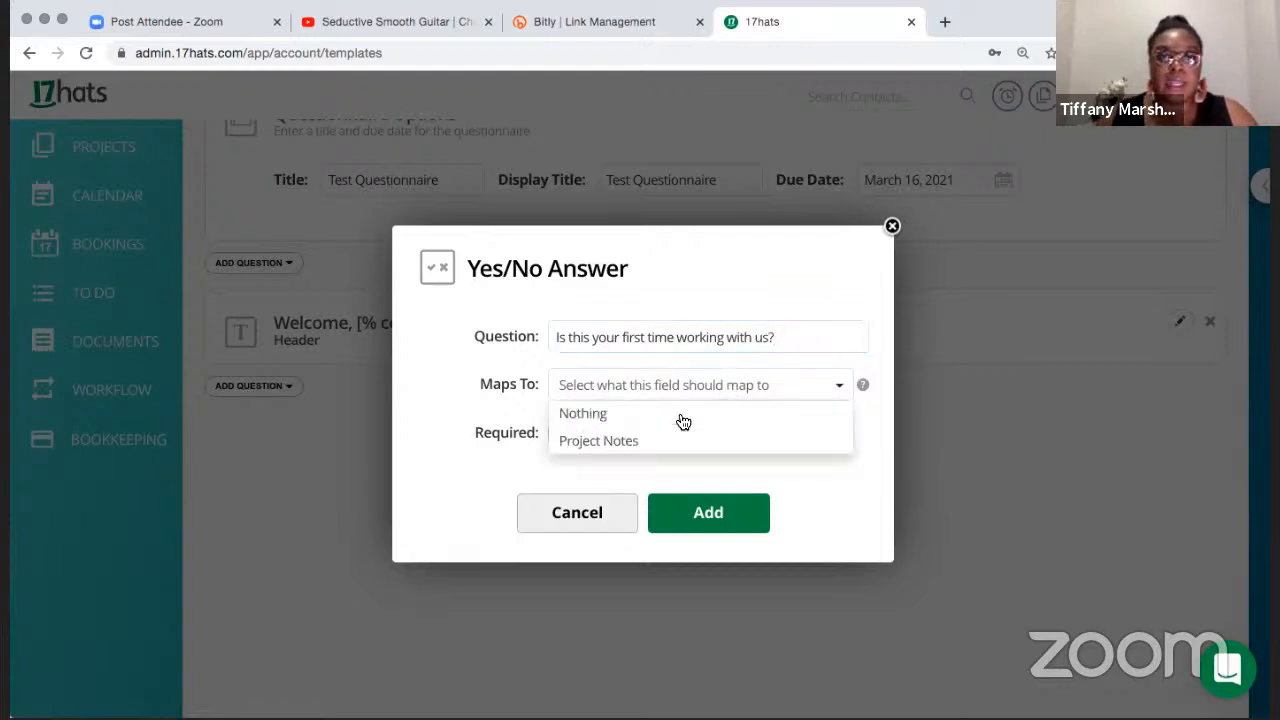
pyautogui.click(592, 443)
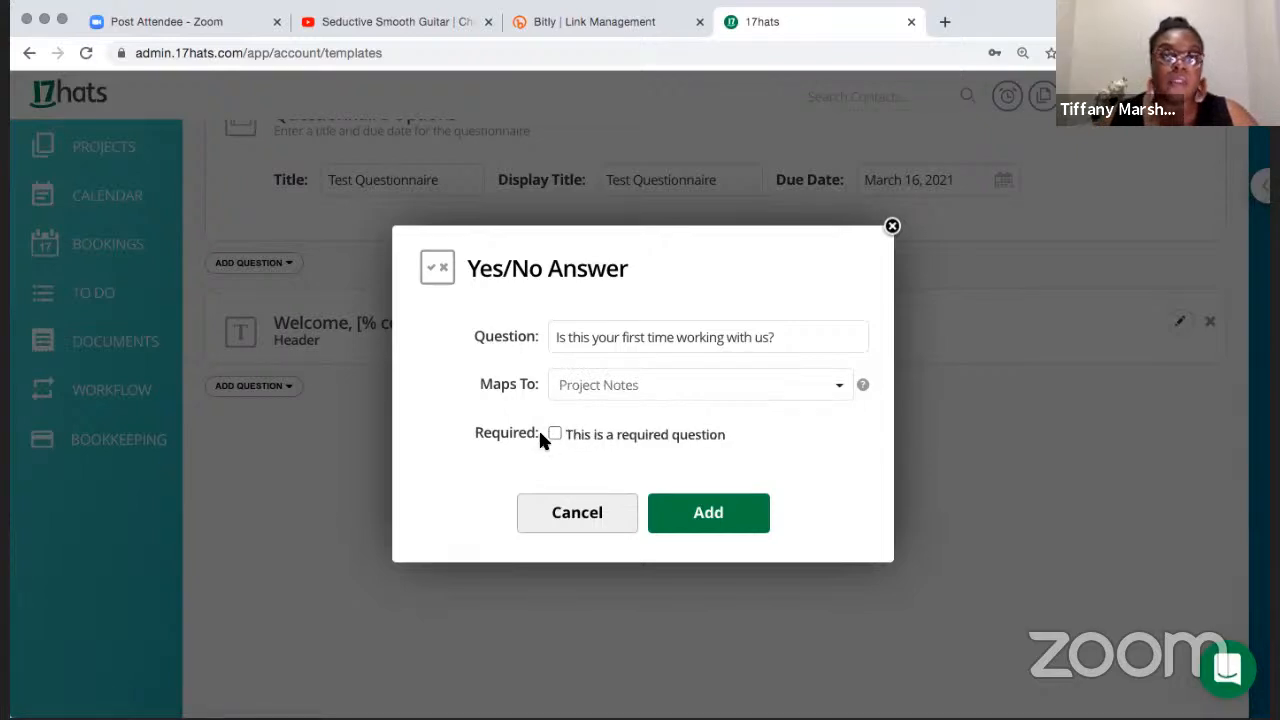
pyautogui.click(555, 434)
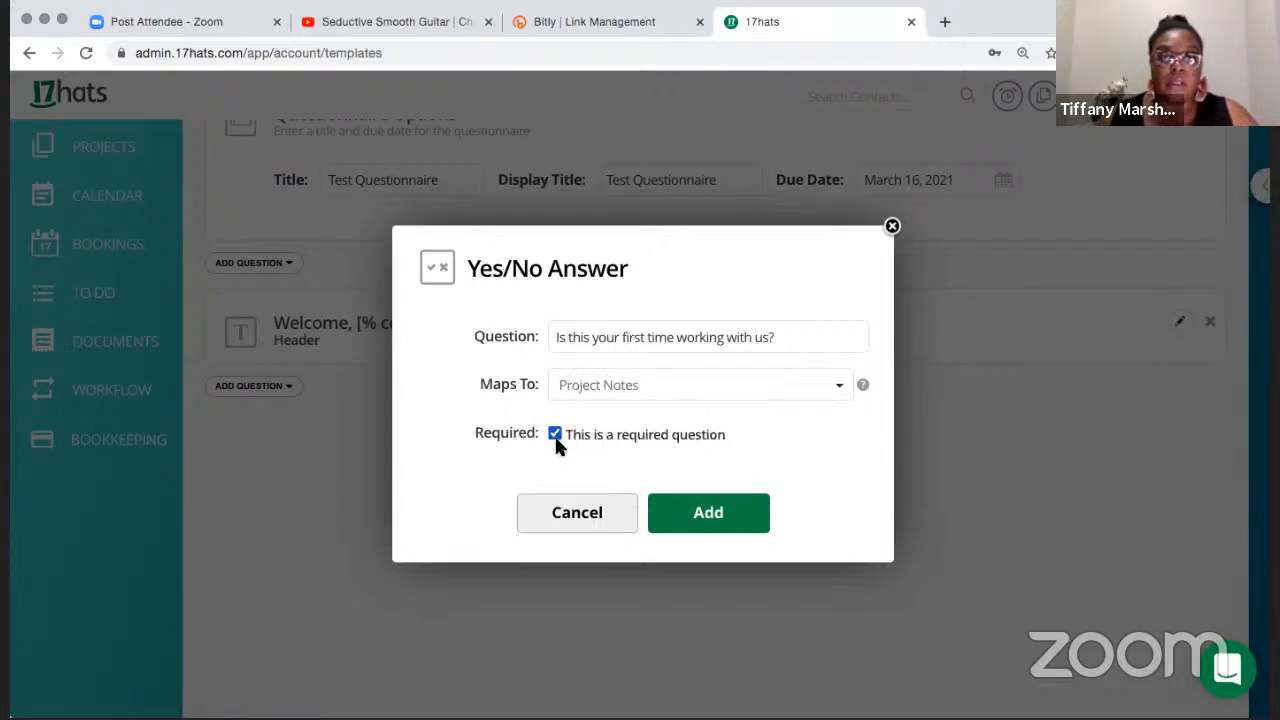
pyautogui.click(726, 530)
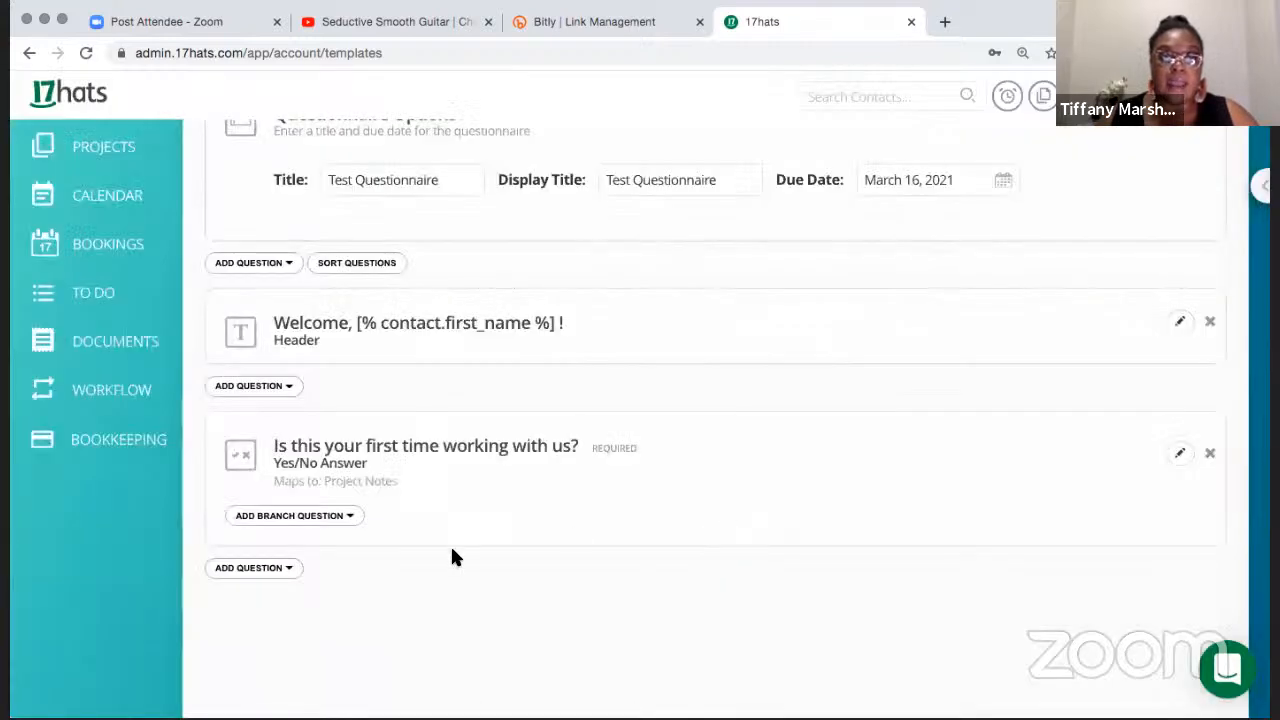
# Start a Long Answer question below the Yes/No question, worded "Tell us about your business"
pyautogui.scroll(-2, 450, 544)
pyautogui.click(255, 495)
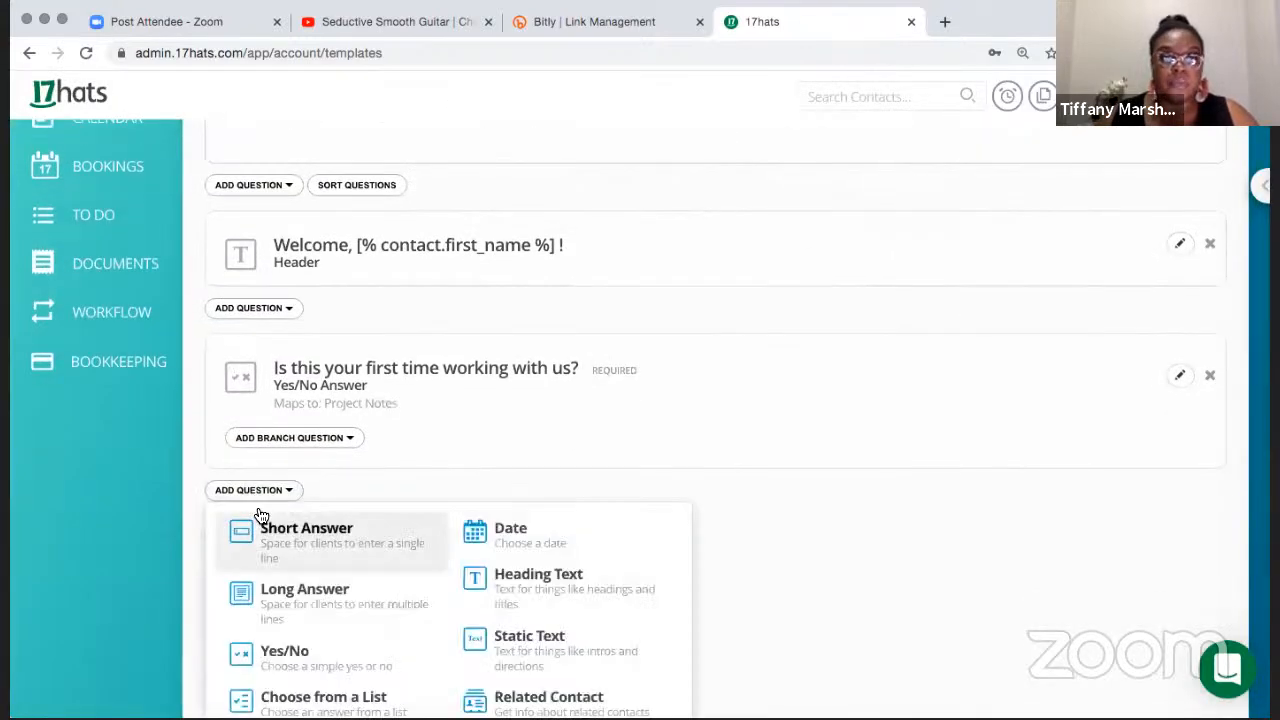
pyautogui.scroll(-1, 313, 586)
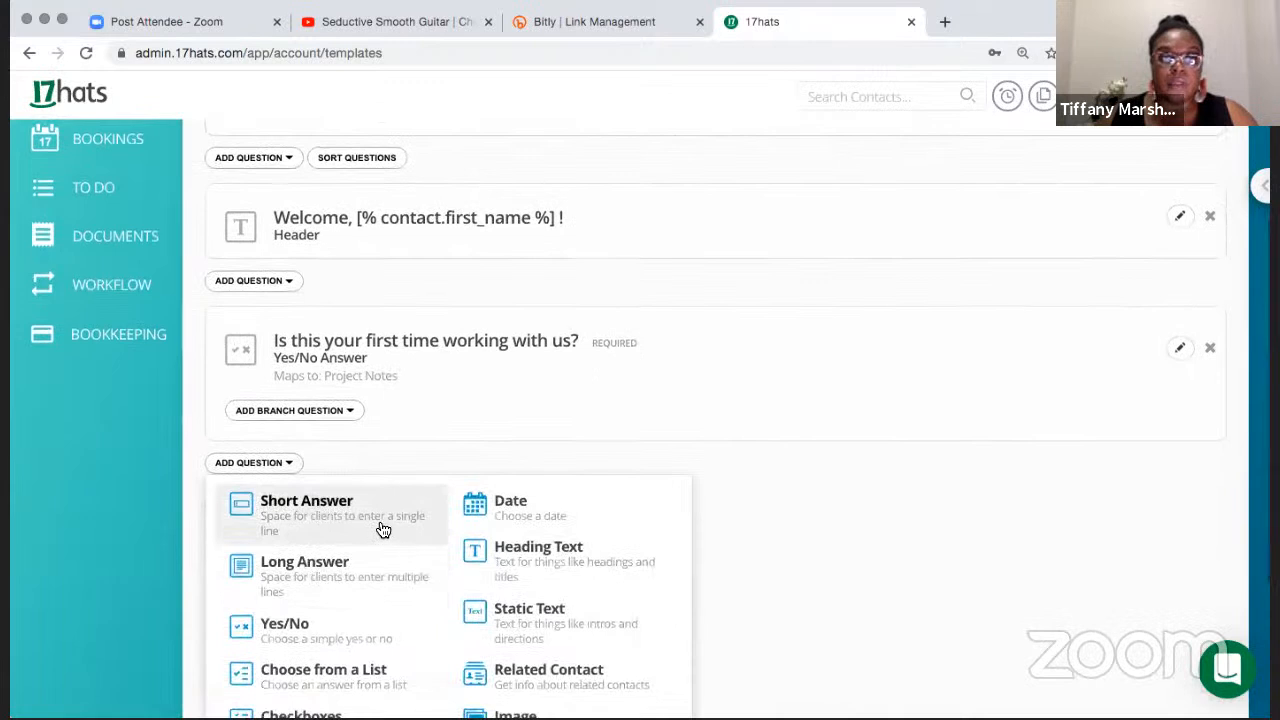
pyautogui.click(386, 570)
pyautogui.click(603, 341)
pyautogui.write('Tell us a')
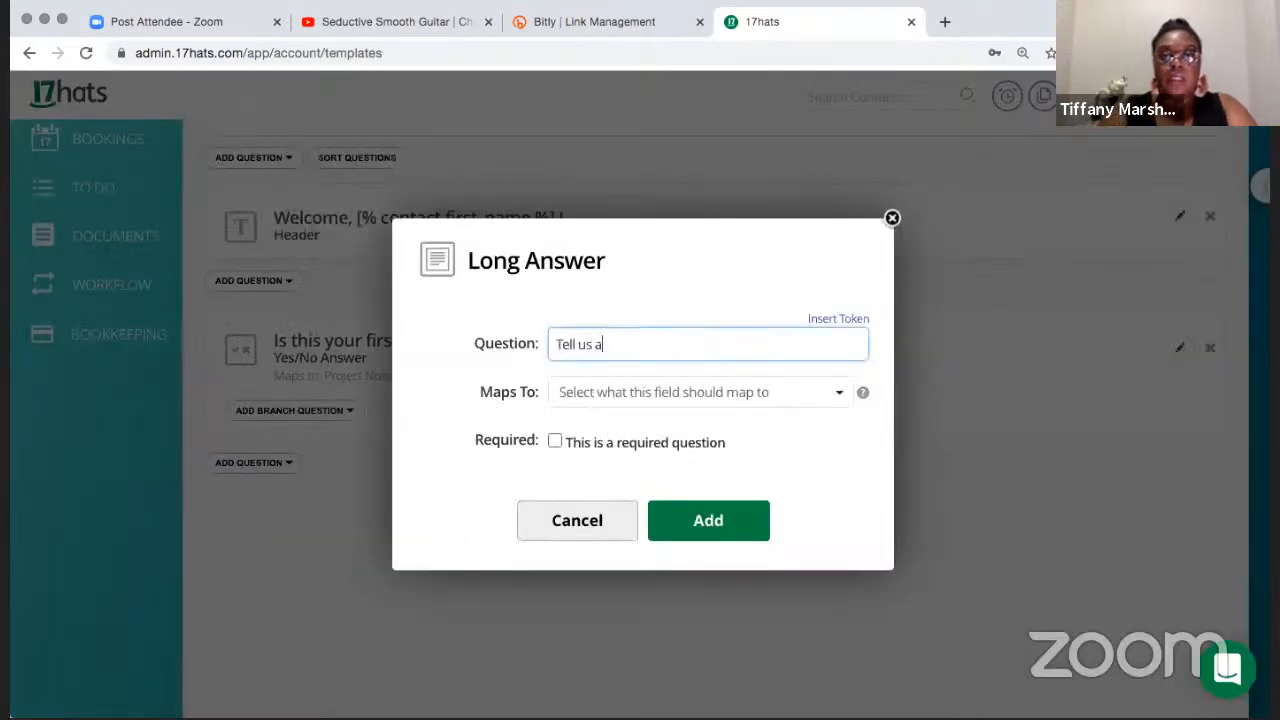
pyautogui.write('bout your business')
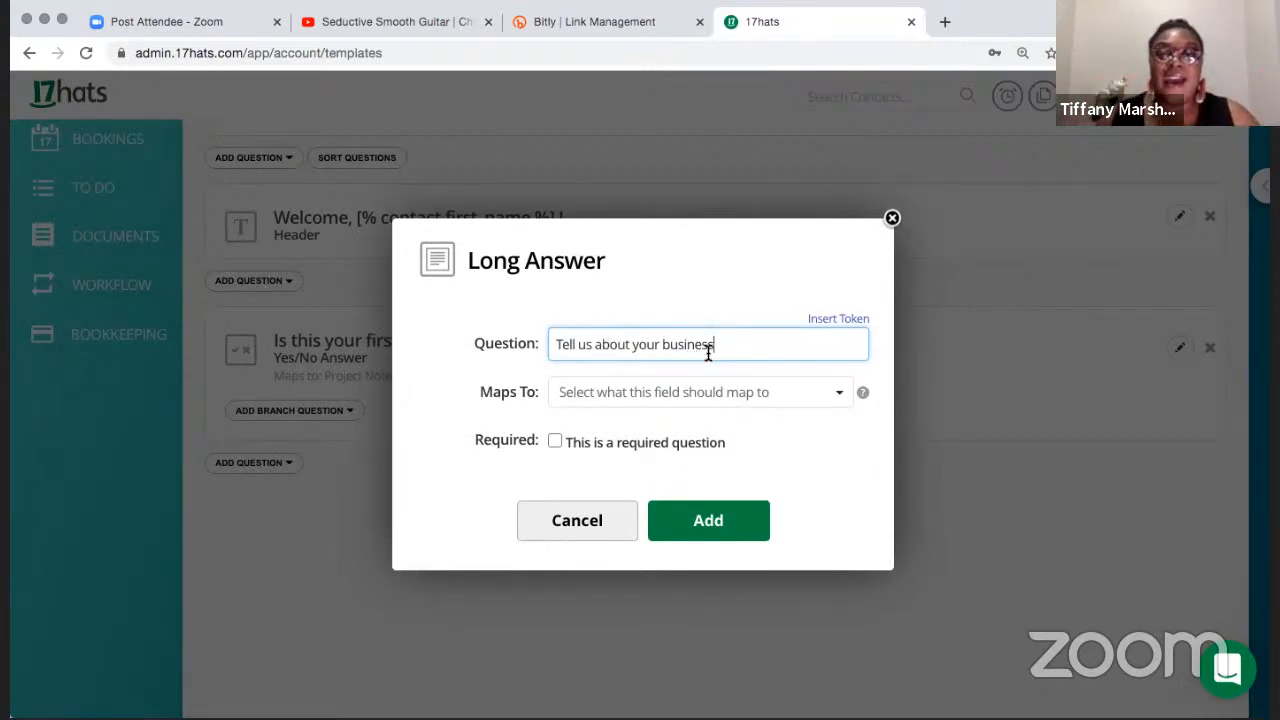
# Replace "your business" in the question with the contact company name token
pyautogui.moveTo(714, 345); pyautogui.dragTo(634, 346)
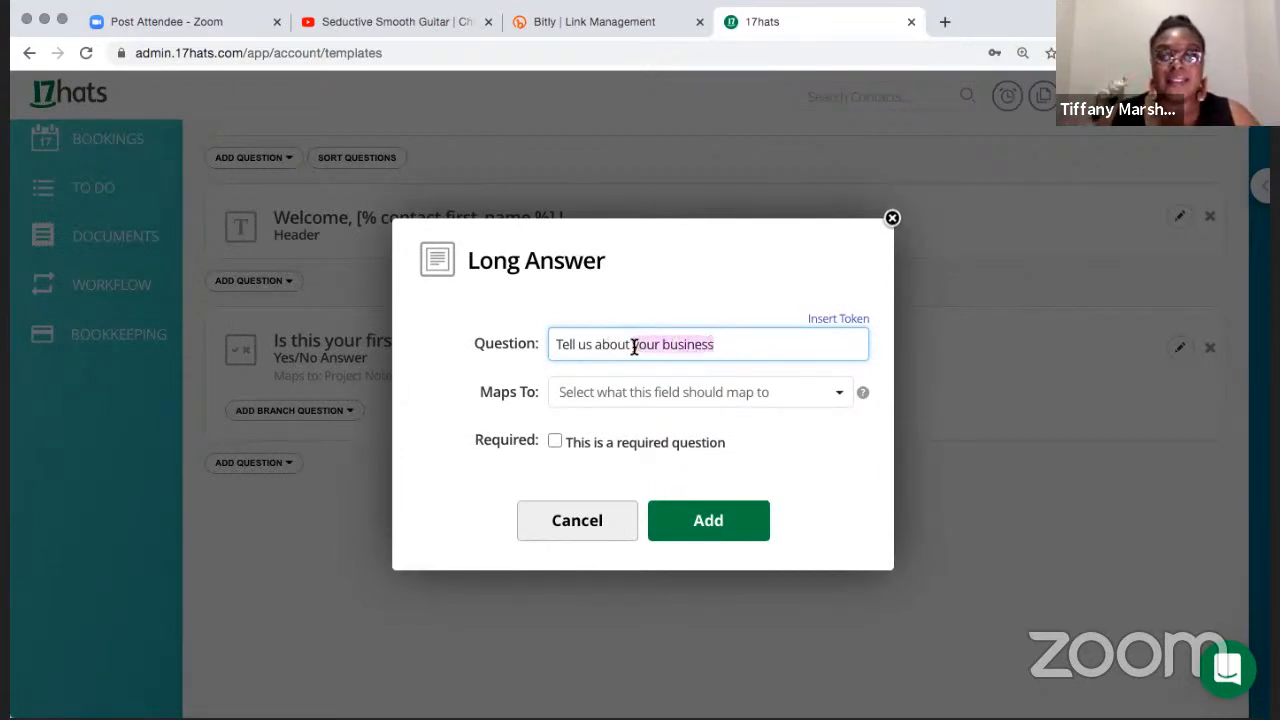
pyautogui.press('BackSpace')
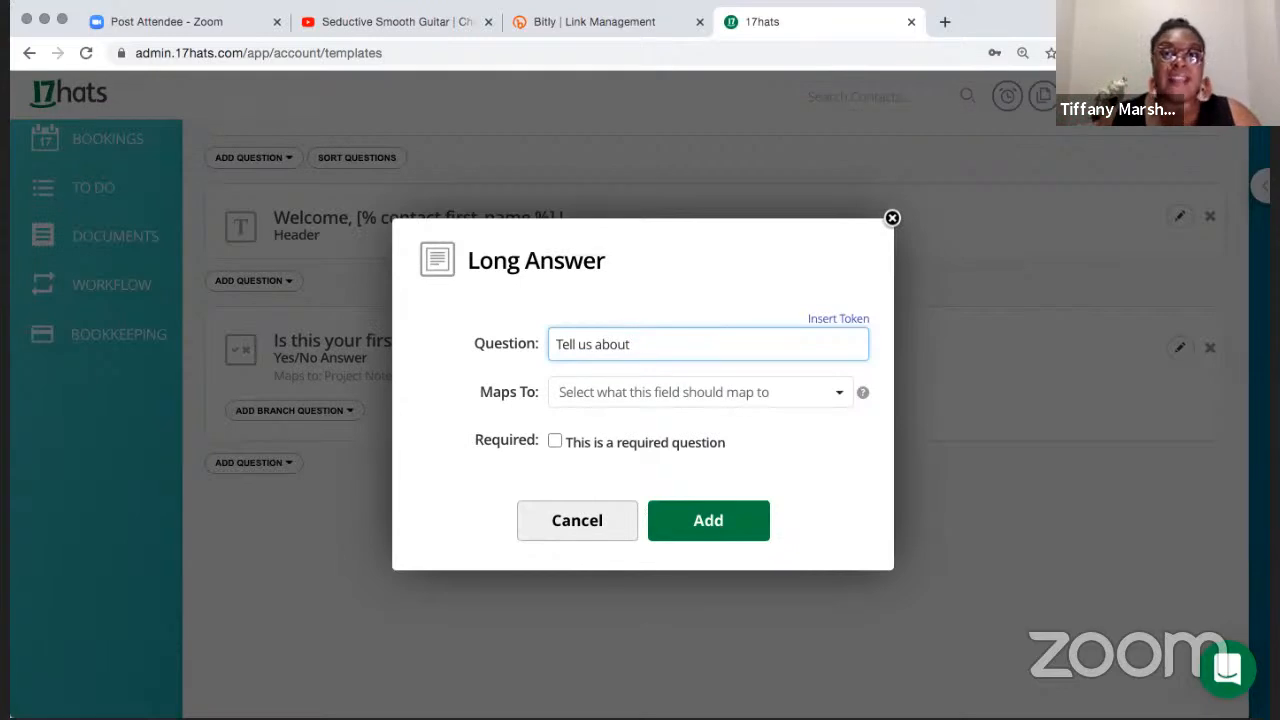
pyautogui.click(822, 320)
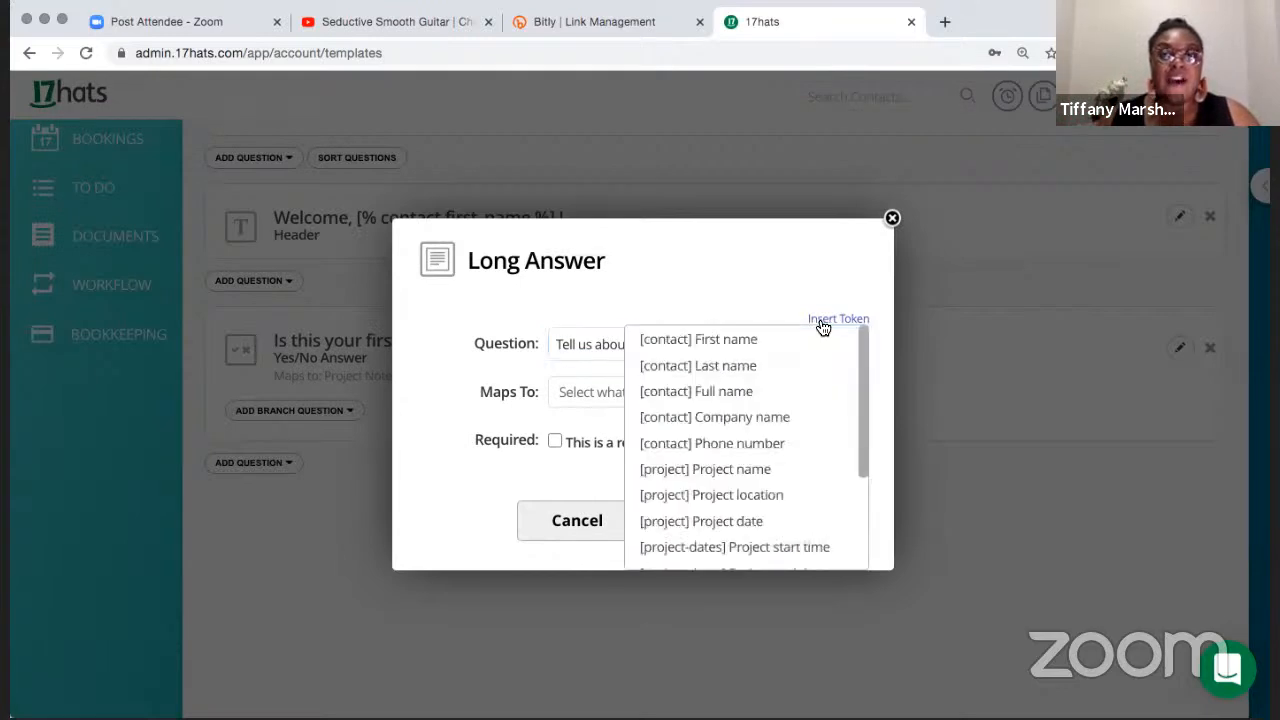
pyautogui.click(762, 418)
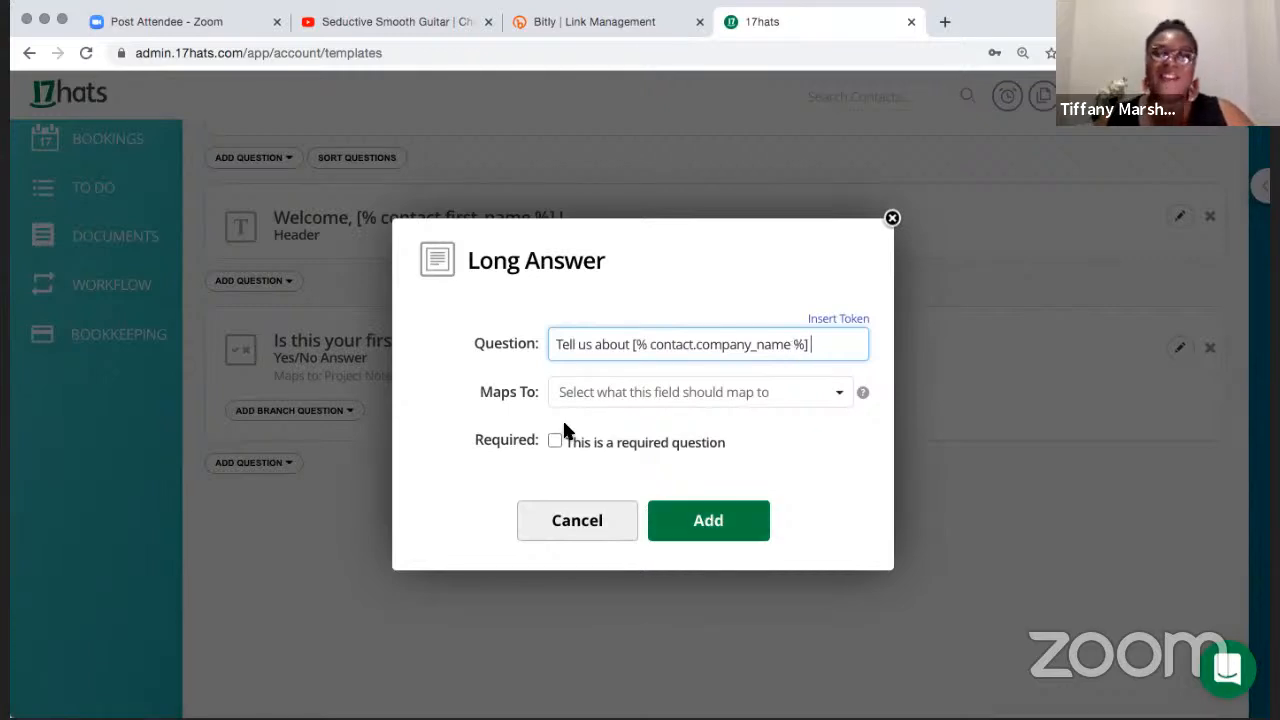
# Map the Long Answer question to Project Notes, make it required and add it to the questionnaire
pyautogui.click(598, 400)
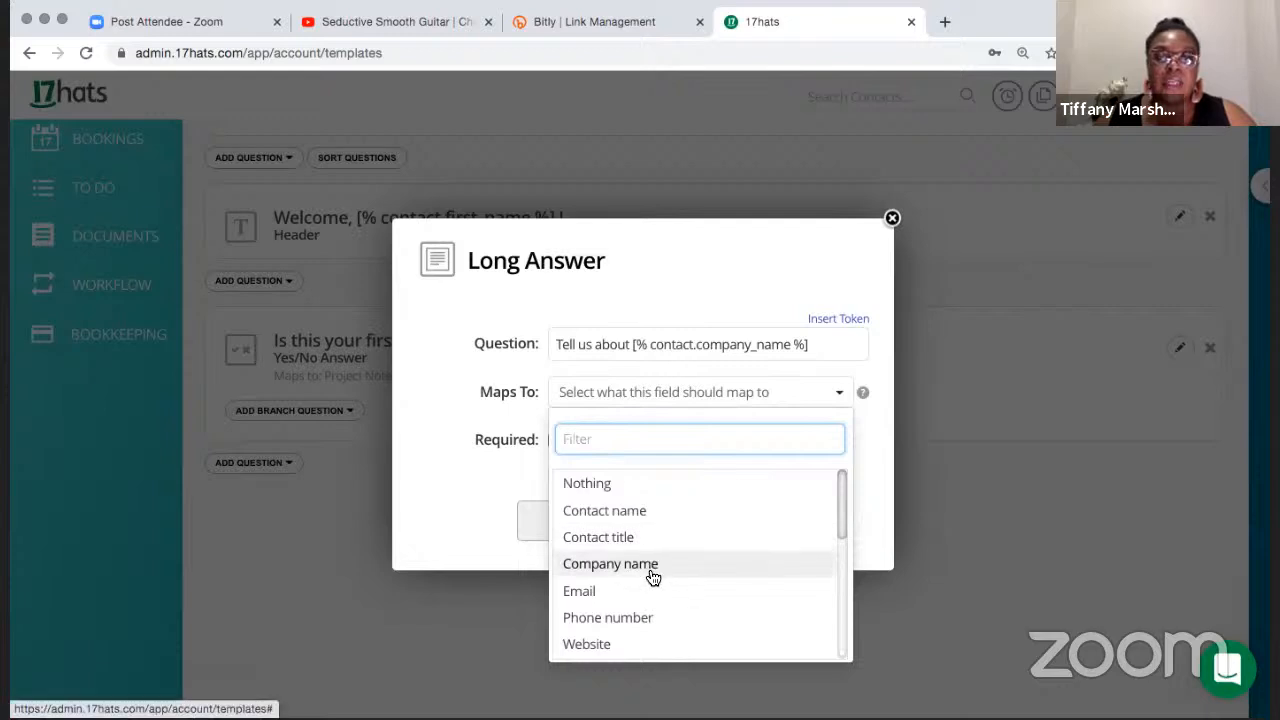
pyautogui.scroll(-3, 651, 570)
pyautogui.scroll(-3, 651, 580)
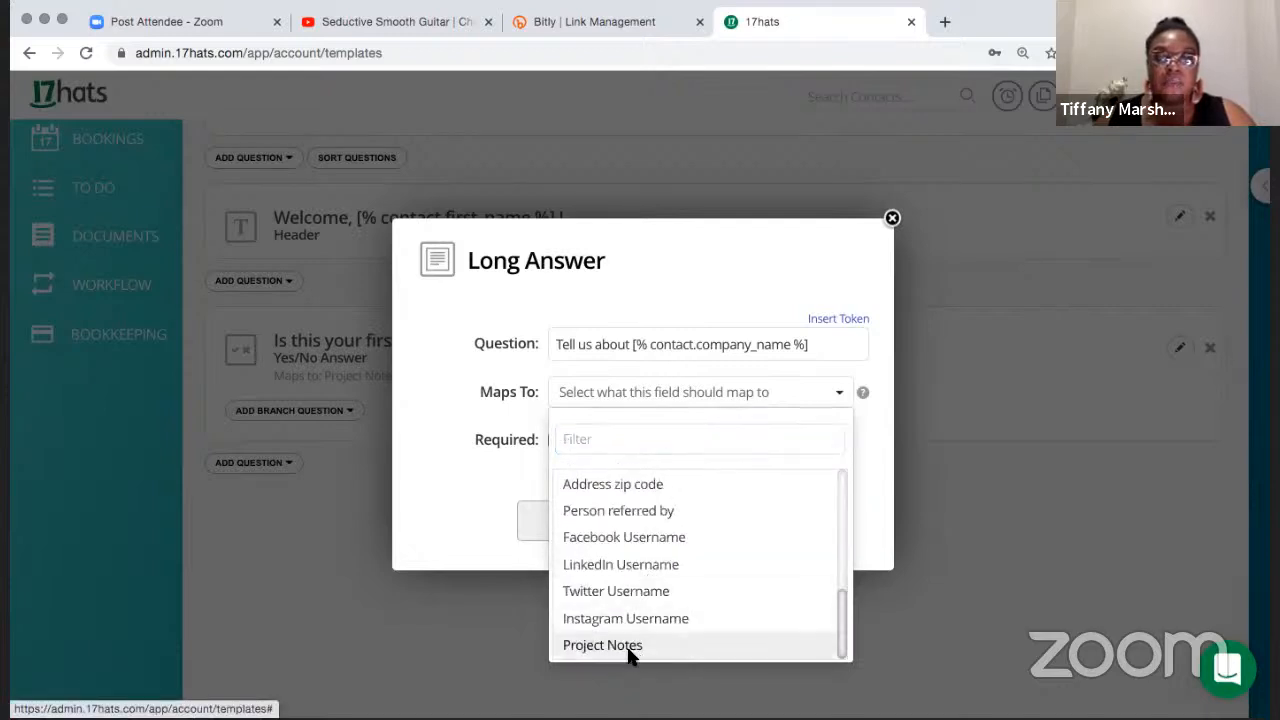
pyautogui.click(630, 648)
pyautogui.click(553, 440)
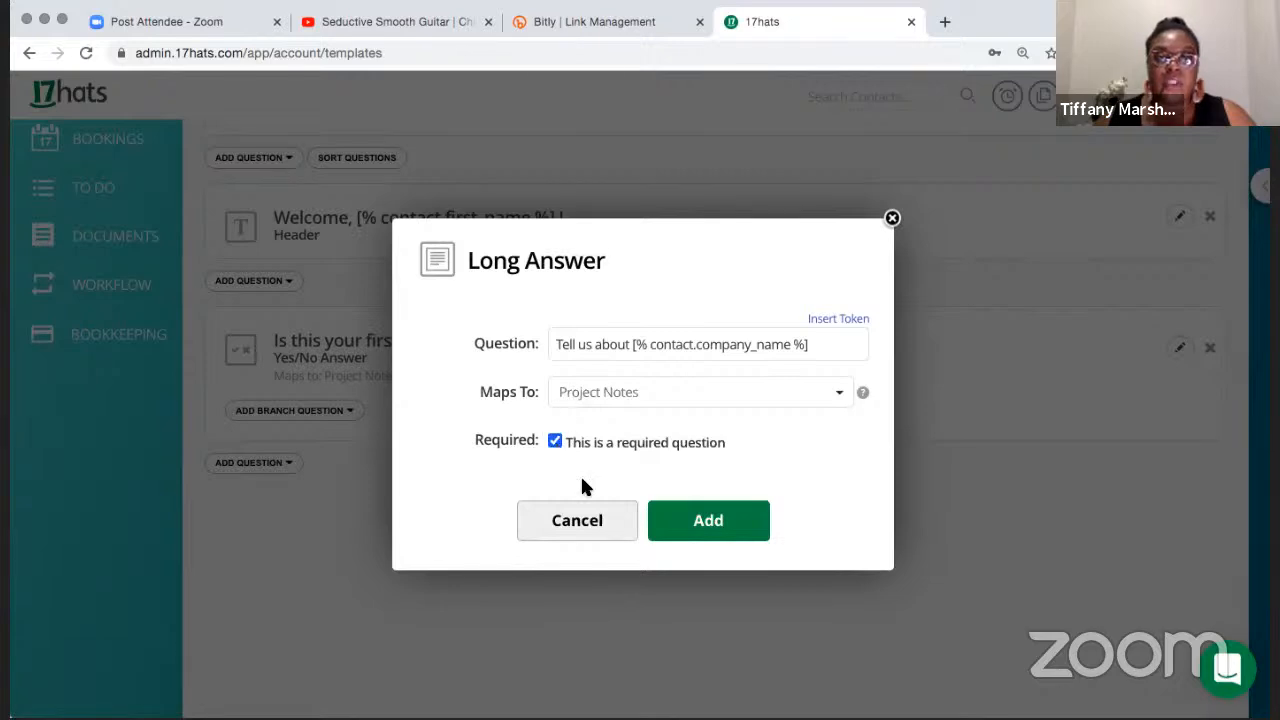
pyautogui.click(680, 521)
# Start a Checkboxes question below the Long Answer question, worded "When is the best time to contact you?"
pyautogui.scroll(-3, 246, 514)
pyautogui.click(247, 446)
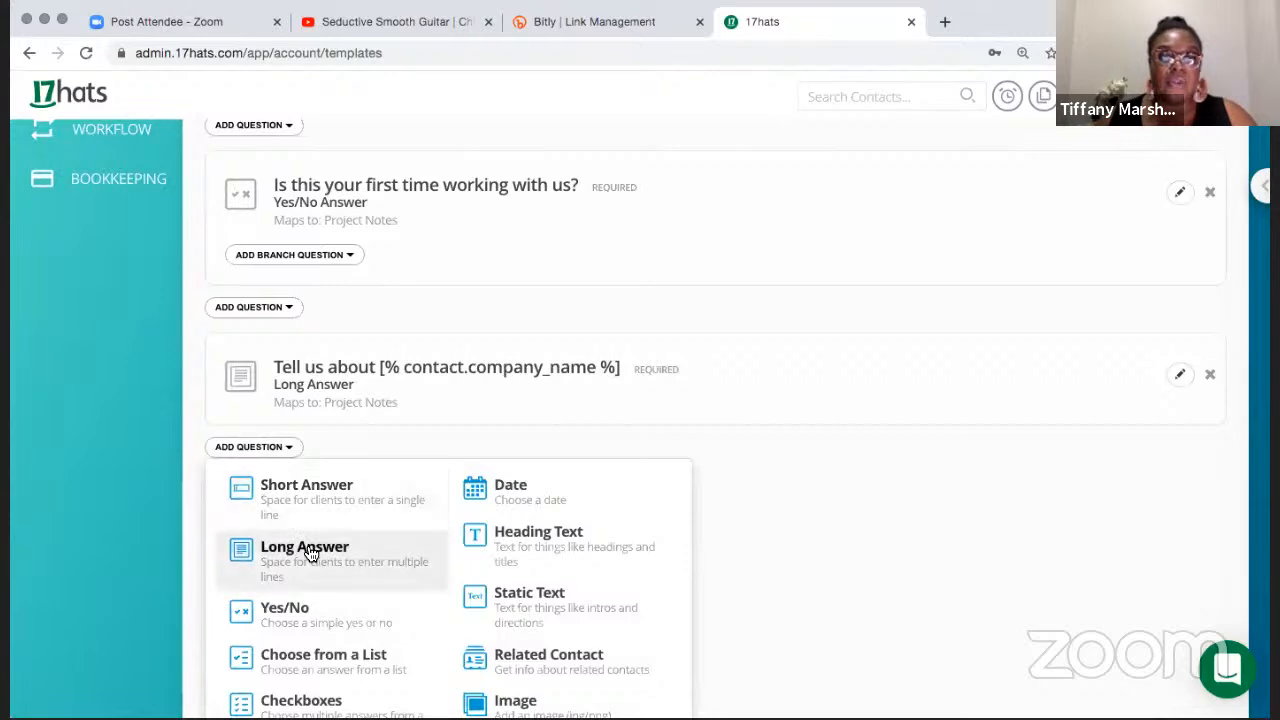
pyautogui.scroll(-2, 310, 555)
pyautogui.click(312, 587)
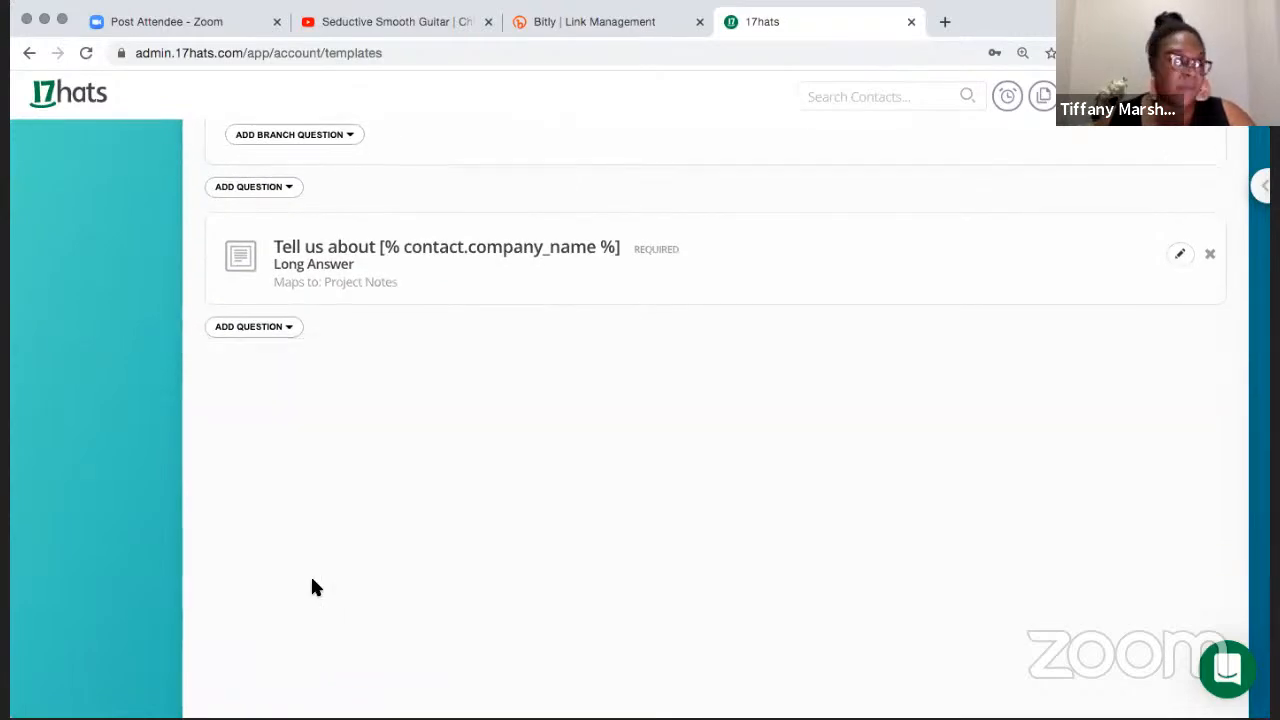
pyautogui.click(680, 242)
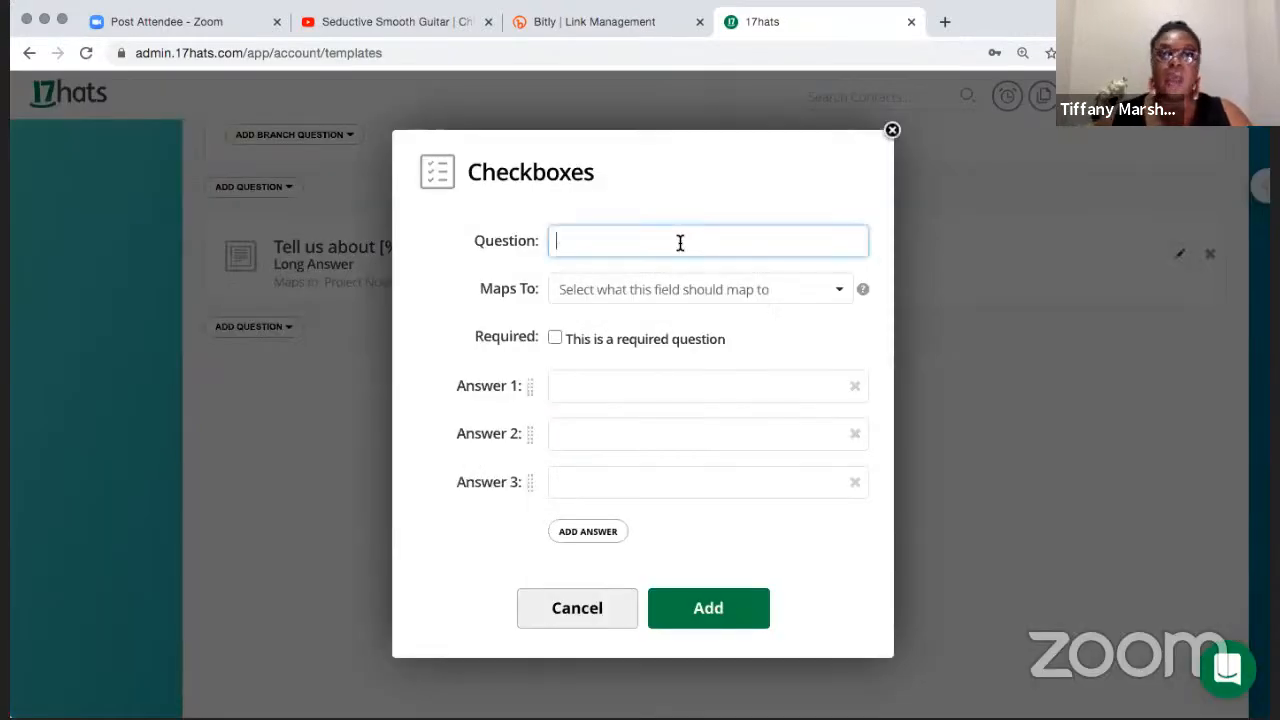
pyautogui.write('When ')
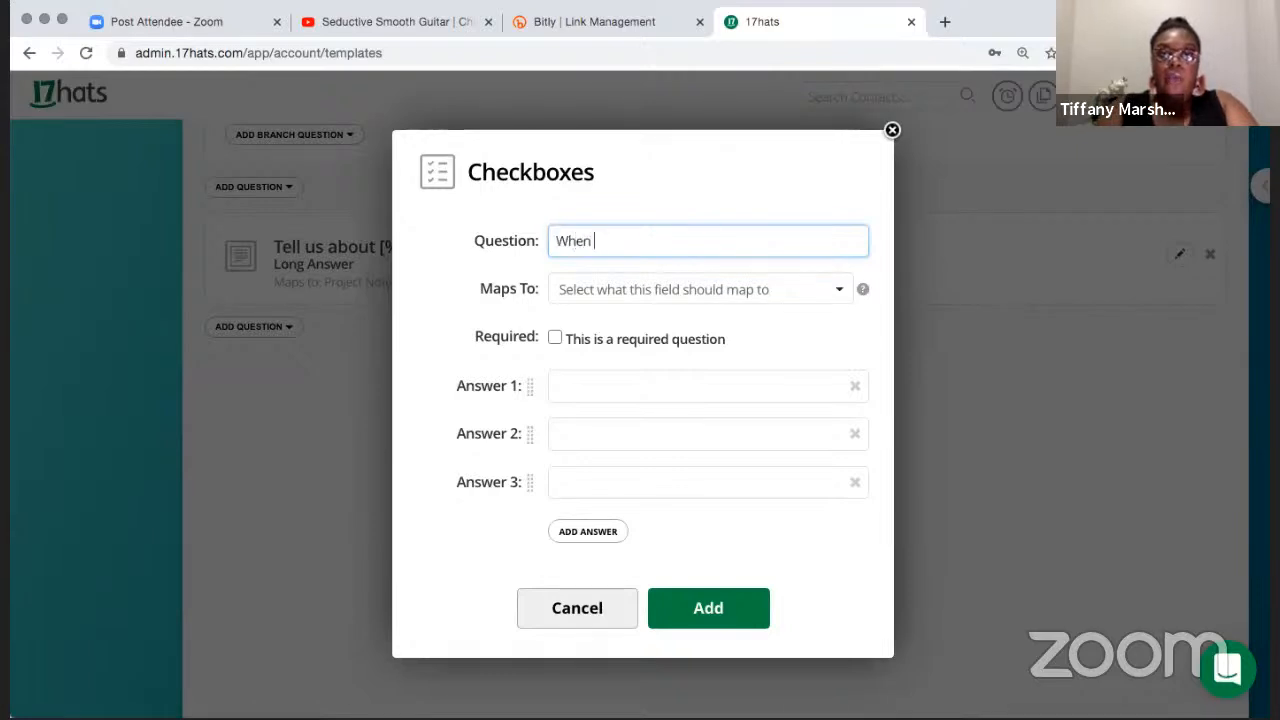
pyautogui.write('is the best t')
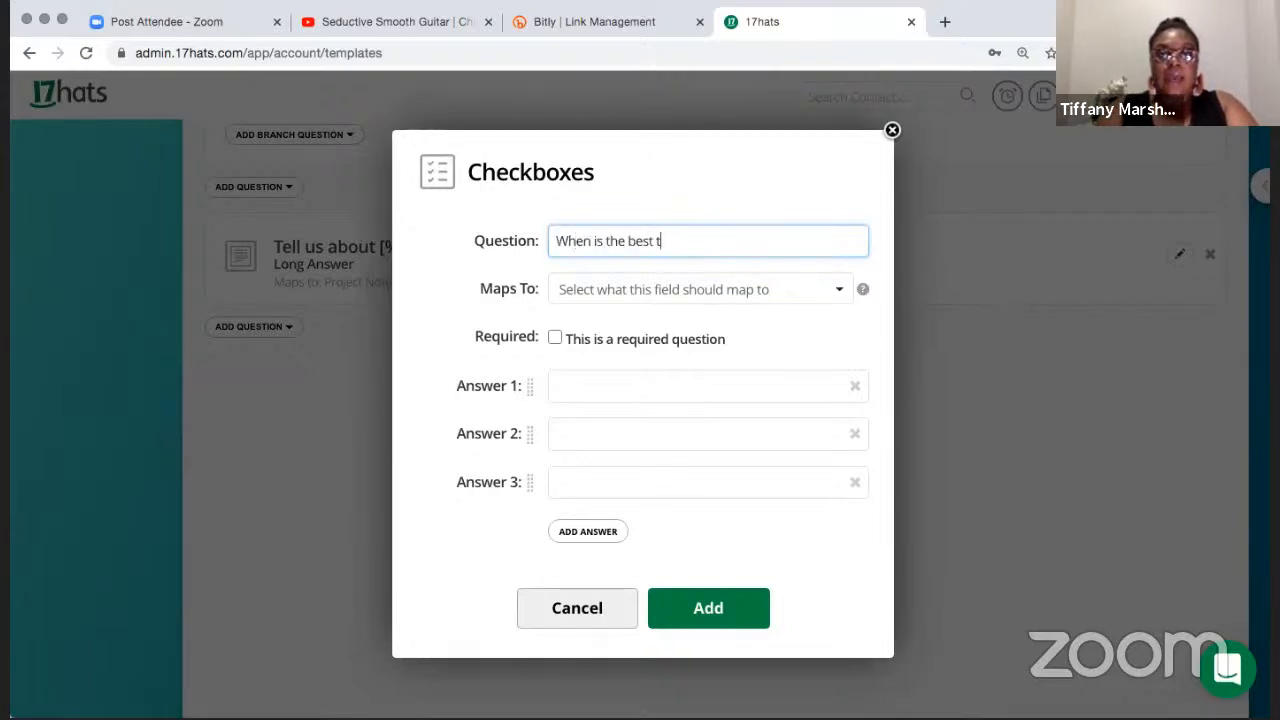
pyautogui.write('ime to contact you?')
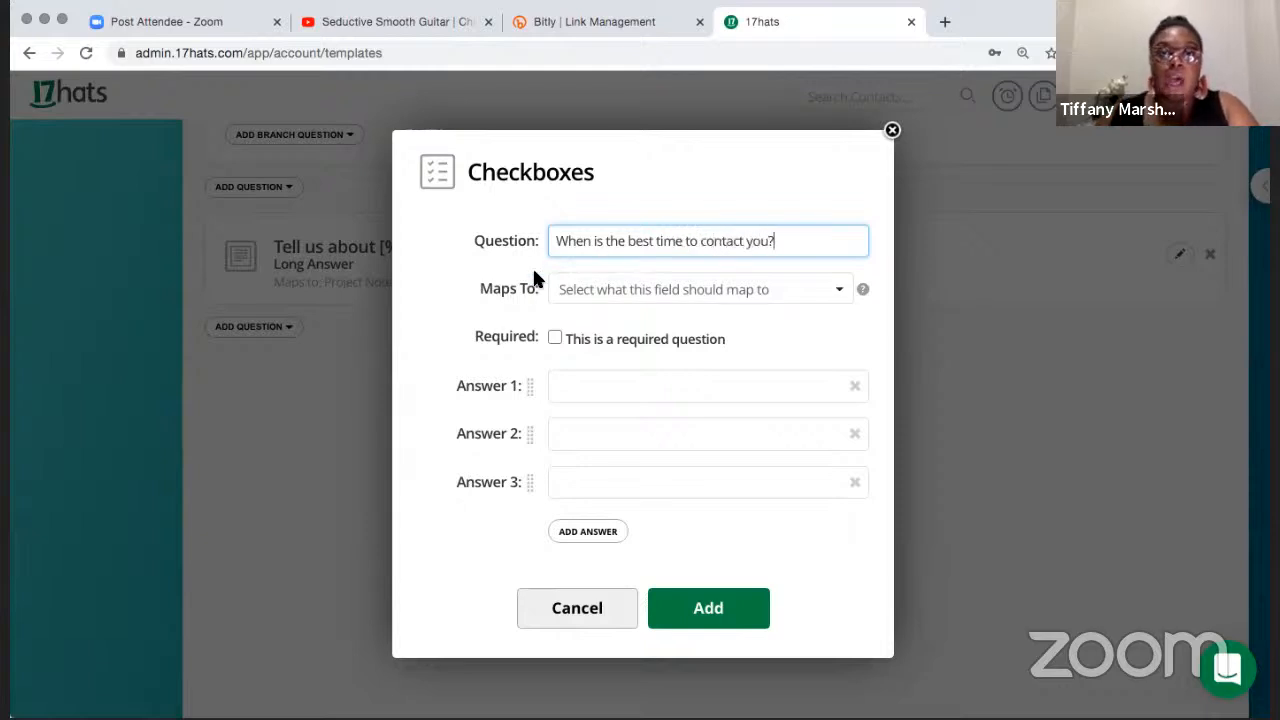
# Map the Checkboxes question to Project Notes, enter the answers Morning, Noon and Evening, and make it required
pyautogui.click(604, 295)
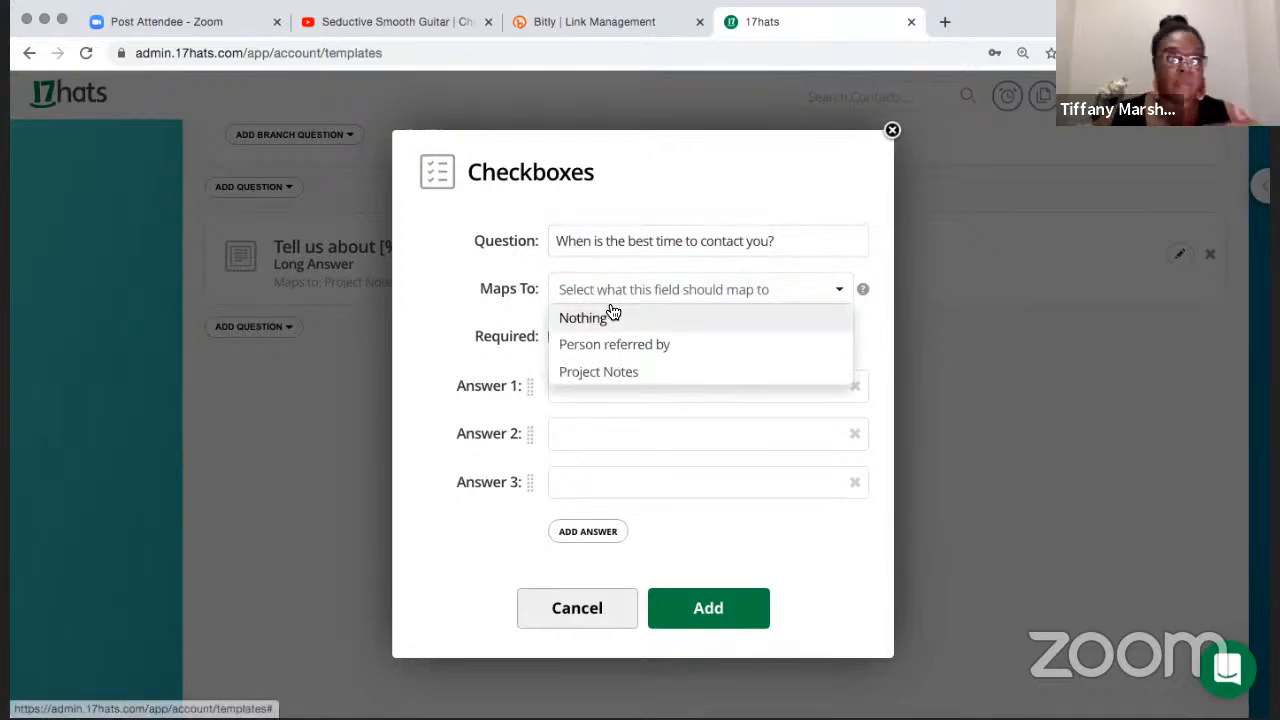
pyautogui.click(660, 373)
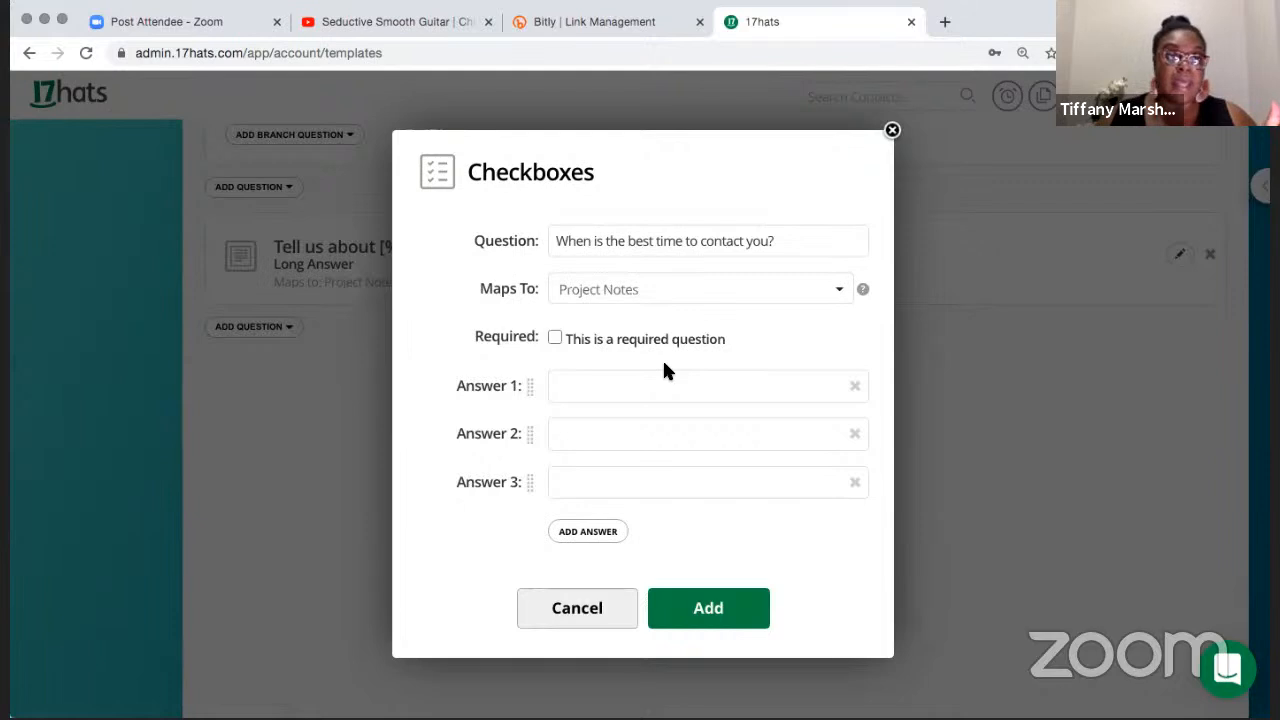
pyautogui.click(656, 389)
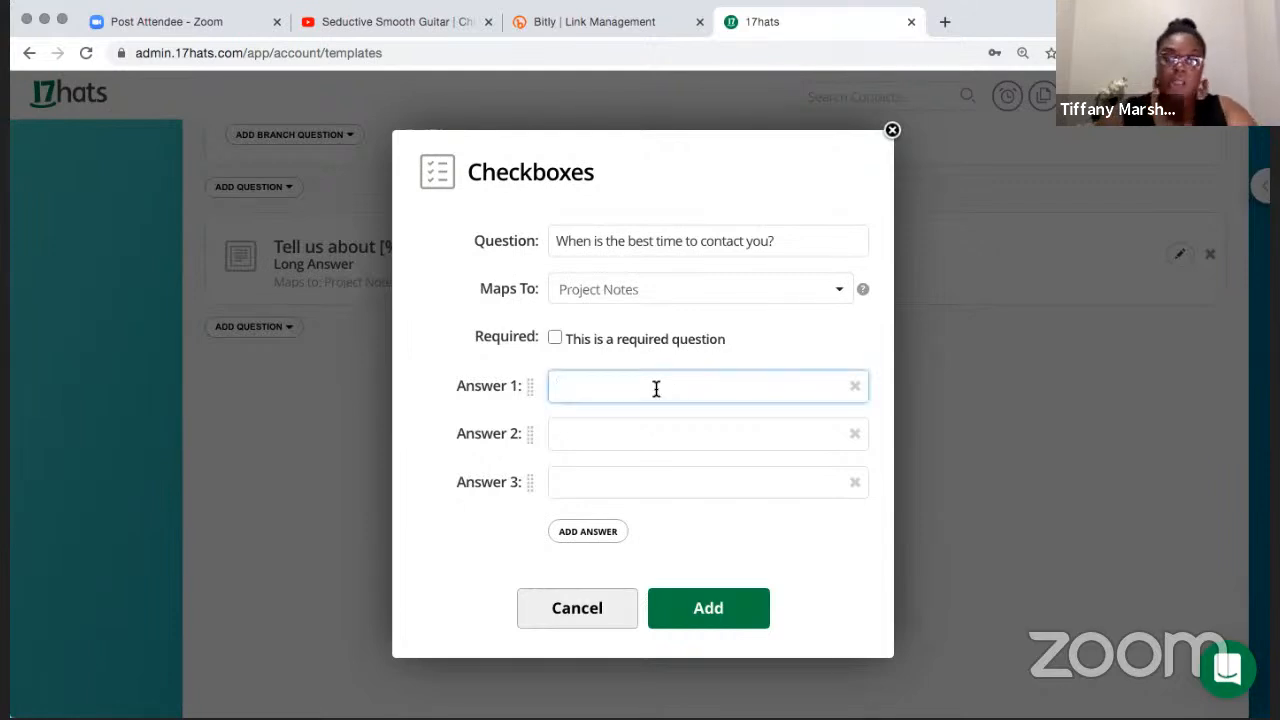
pyautogui.write('Morning')
pyautogui.press('Tab')
pyautogui.write('Noon')
pyautogui.press('Tab')
pyautogui.write('Evening')
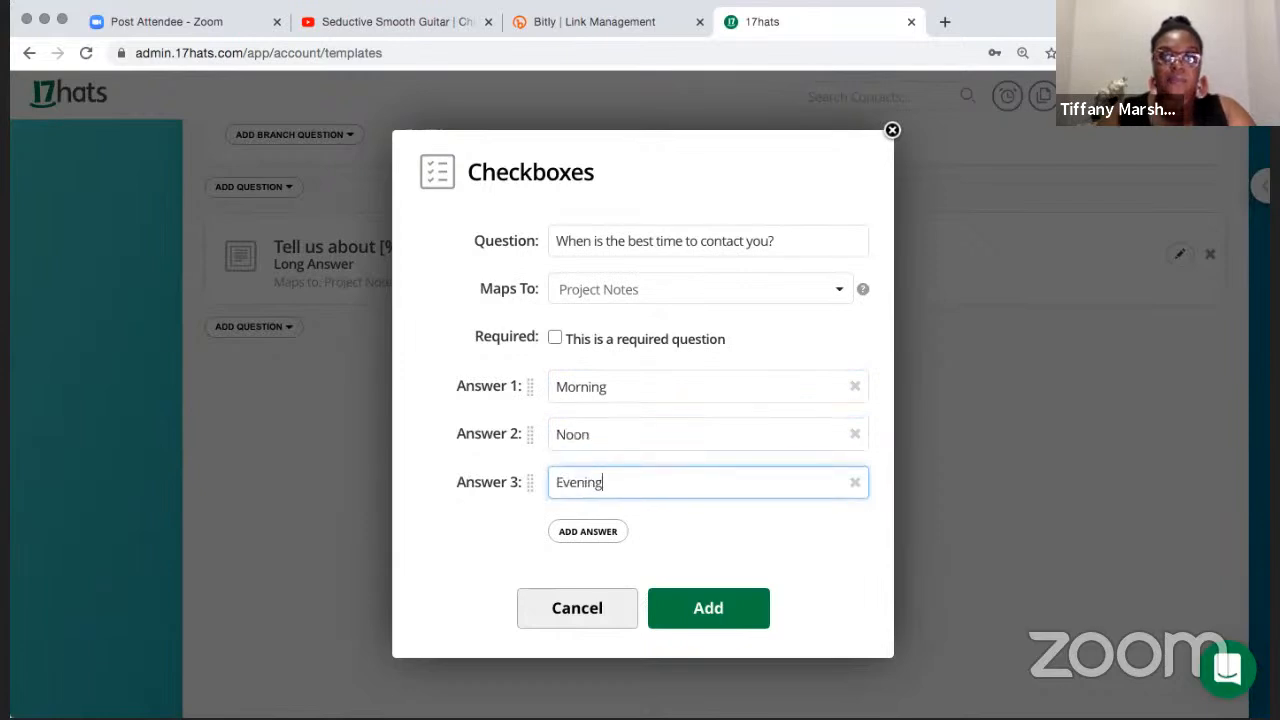
pyautogui.click(556, 339)
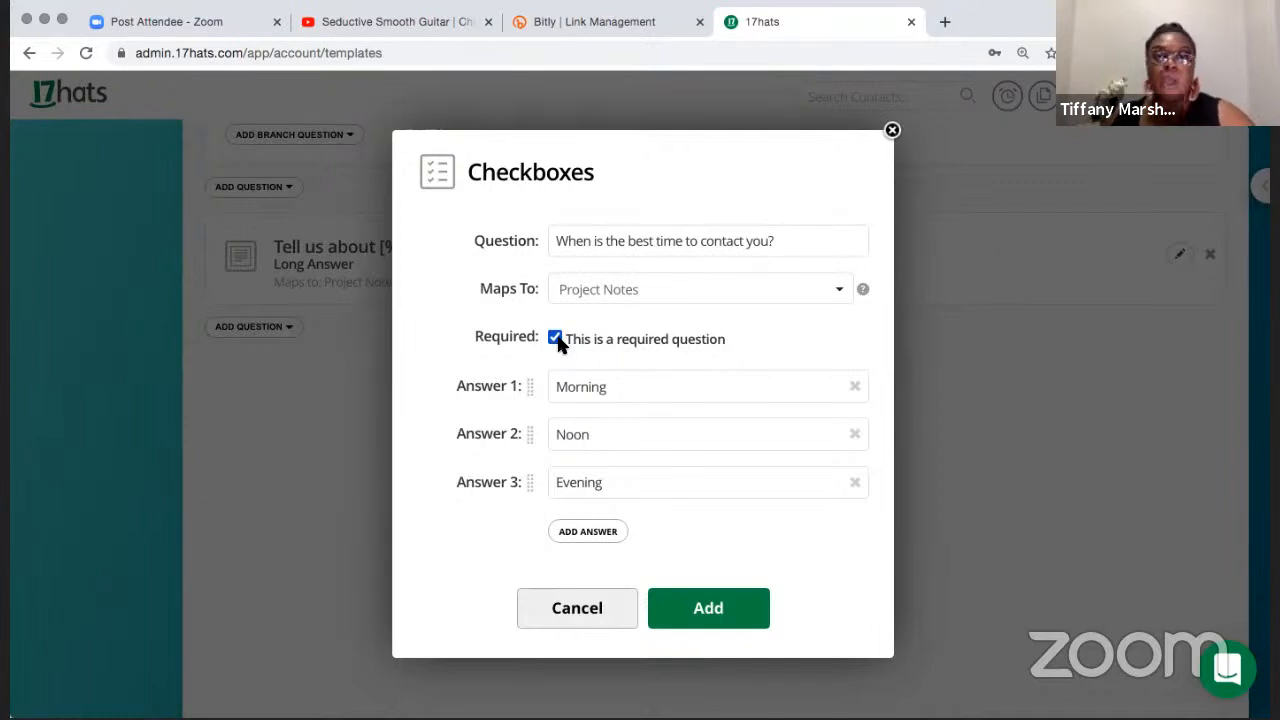
# Remove the Evening answer and add it again as a new third answer
pyautogui.click(853, 483)
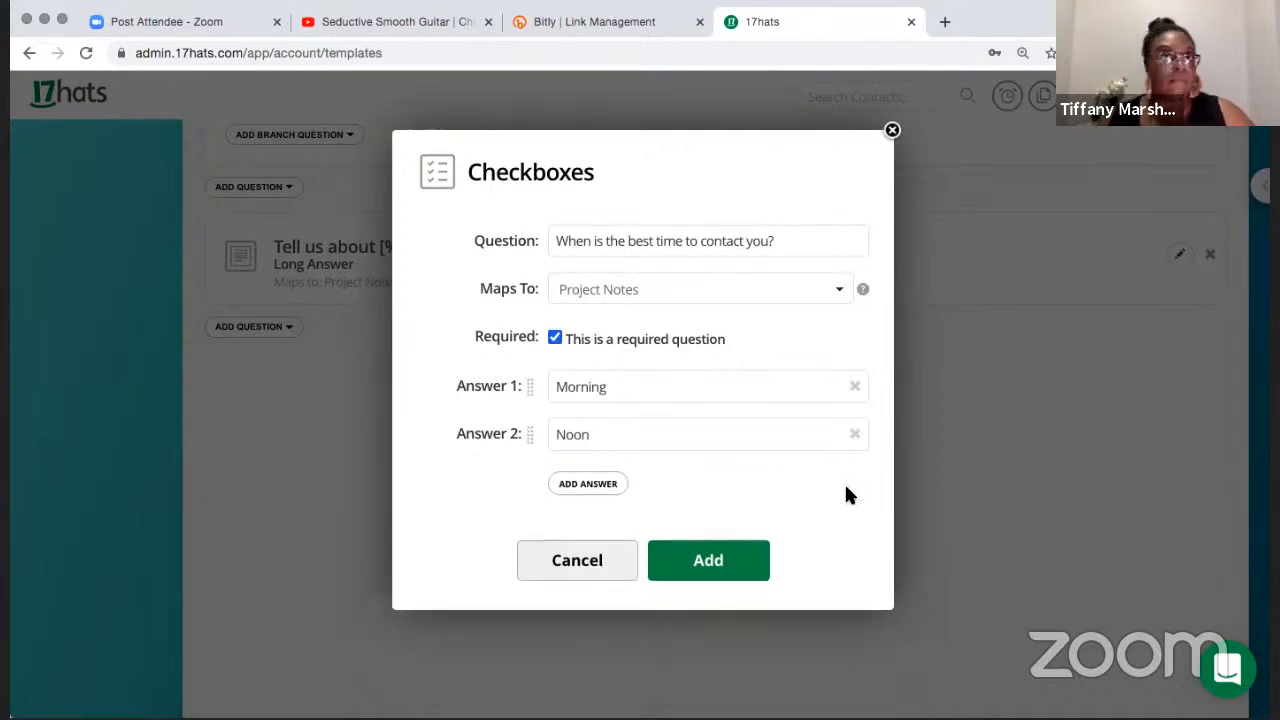
pyautogui.click(570, 483)
pyautogui.click(582, 482)
pyautogui.write('Evening')
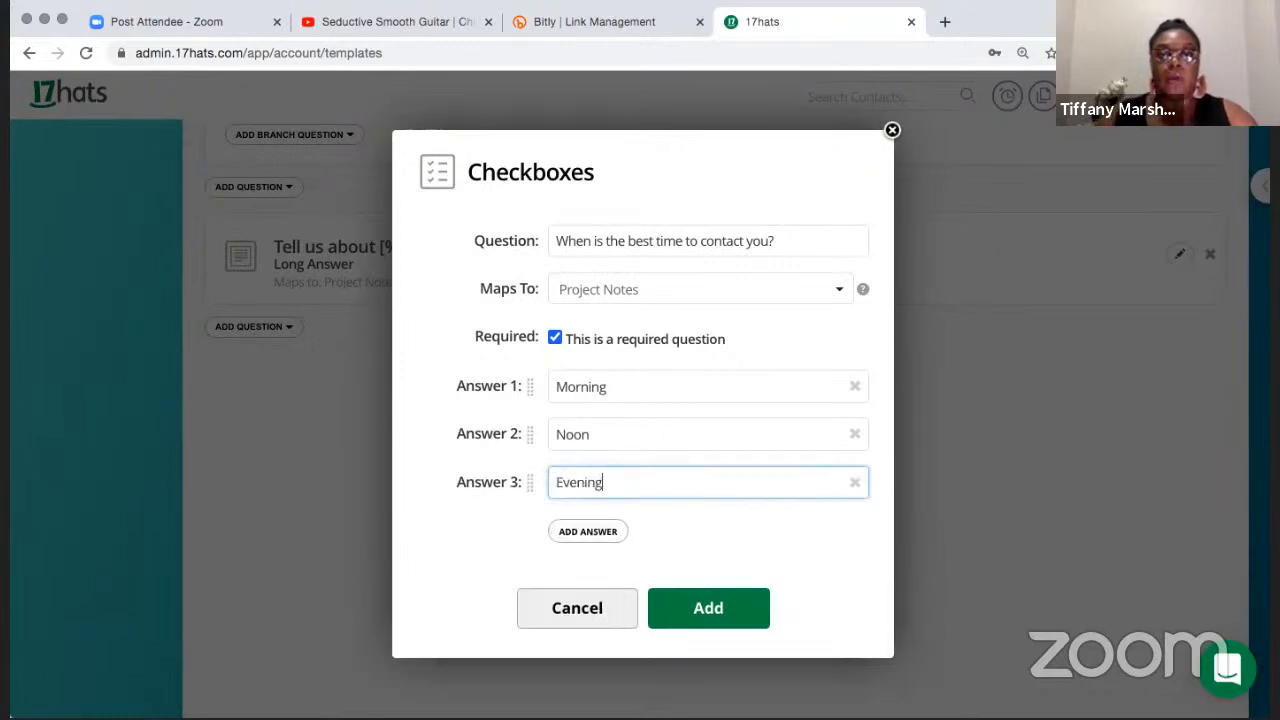
# Remove the Morning answer, add it again as a new answer and reorder it to first place
pyautogui.click(855, 387)
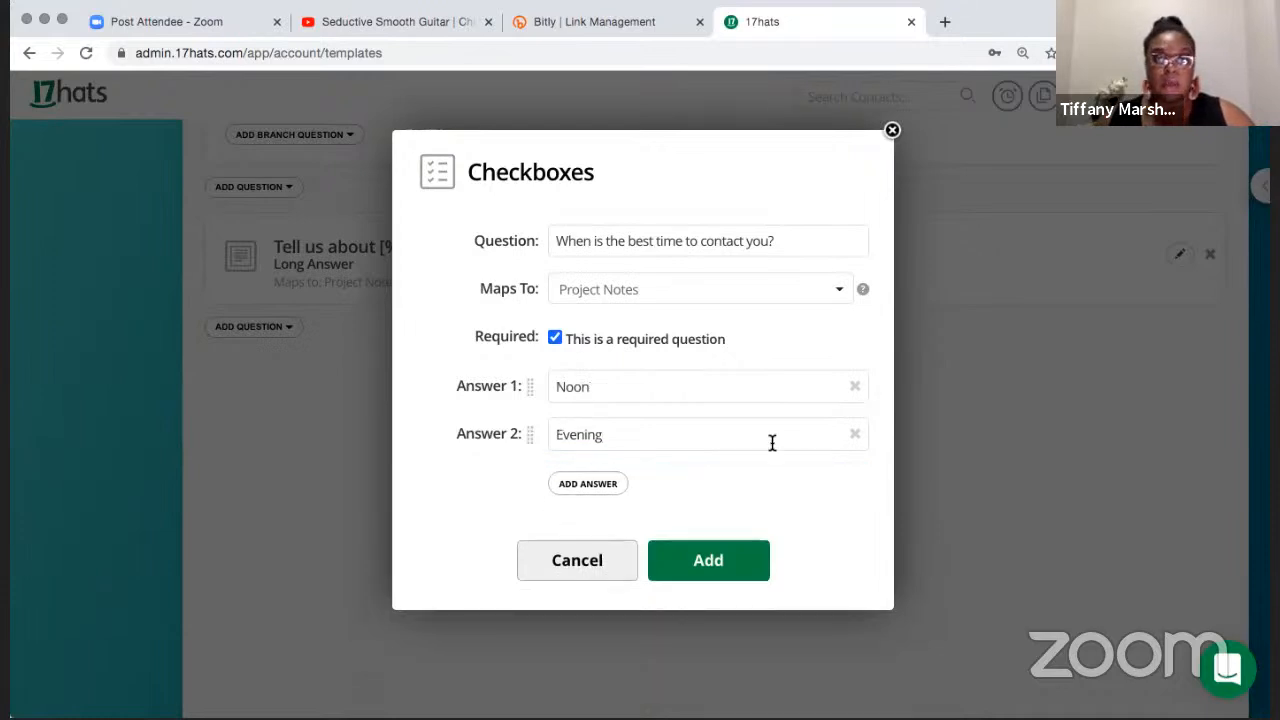
pyautogui.click(612, 483)
pyautogui.click(643, 472)
pyautogui.write('Morning')
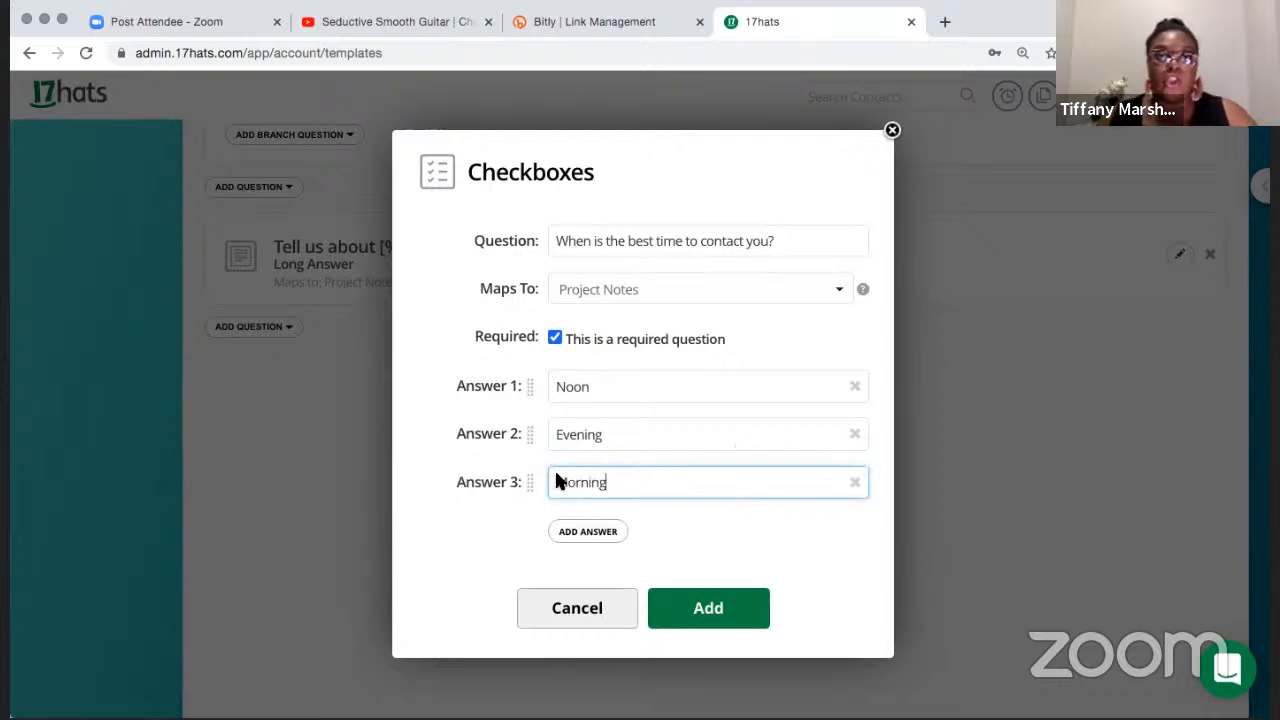
pyautogui.moveTo(531, 474)
pyautogui.mouseDown()
pyautogui.moveTo(531, 371)
pyautogui.moveTo(520, 443)
pyautogui.moveTo(533, 458)
pyautogui.mouseUp()
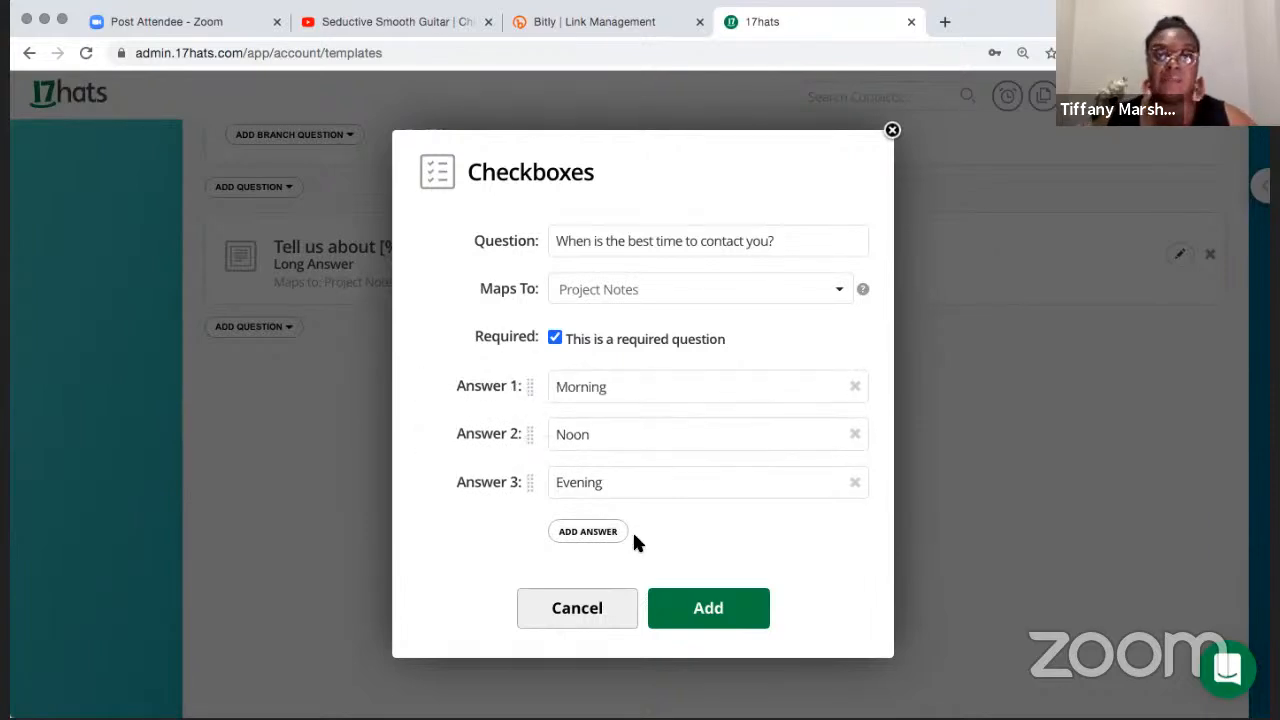
# Add the Checkboxes question to the questionnaire, review the questions and save the template
pyautogui.click(686, 598)
pyautogui.scroll(6, 738, 537)
pyautogui.scroll(-1, 738, 537)
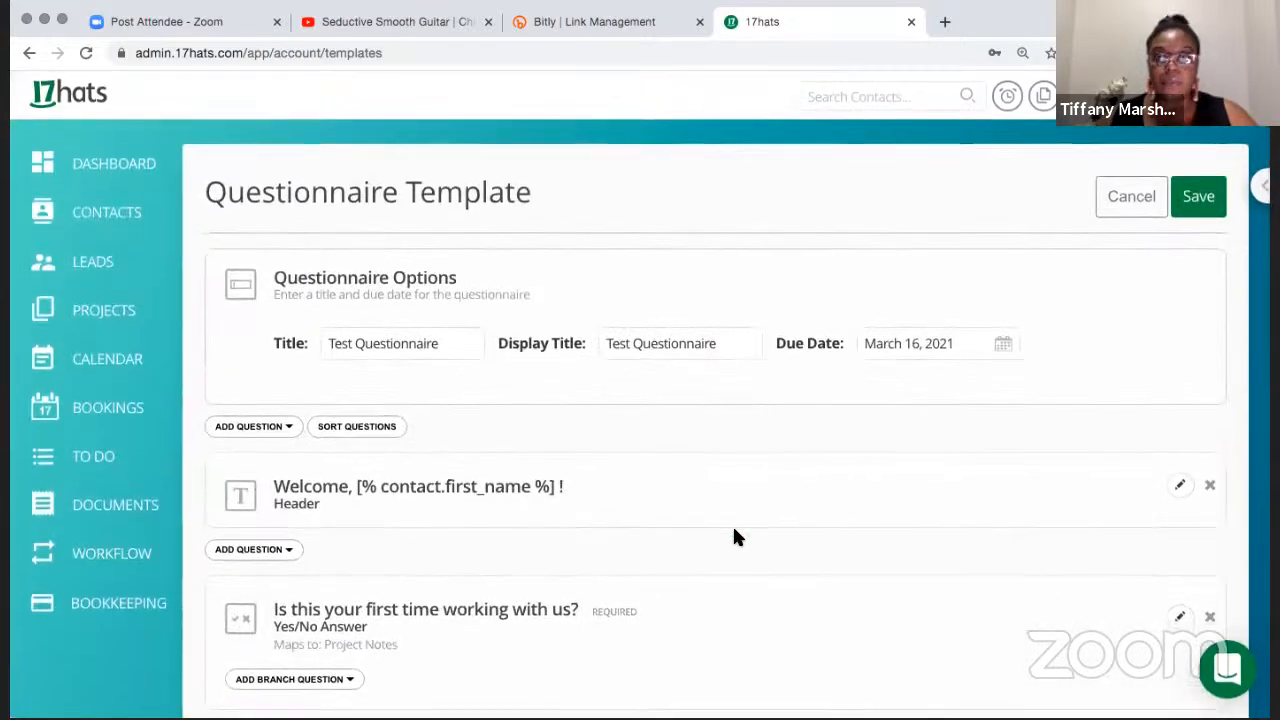
pyautogui.scroll(-5, 733, 537)
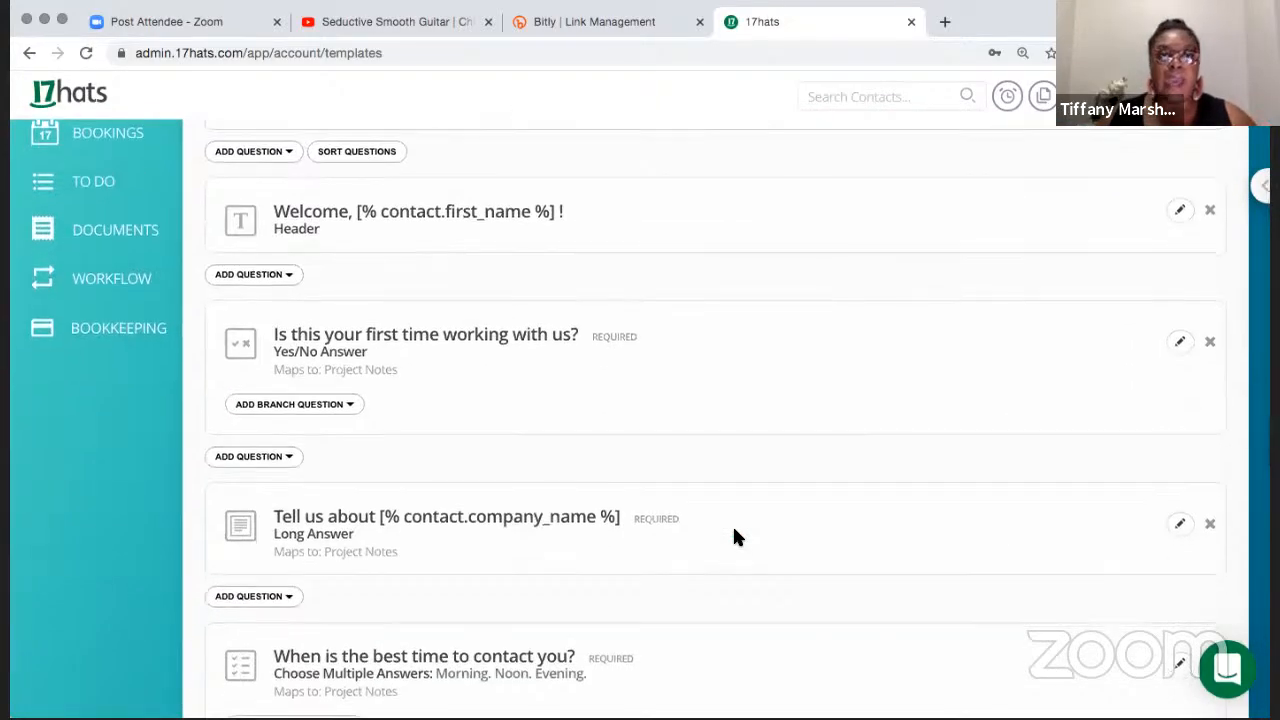
pyautogui.scroll(-3, 734, 538)
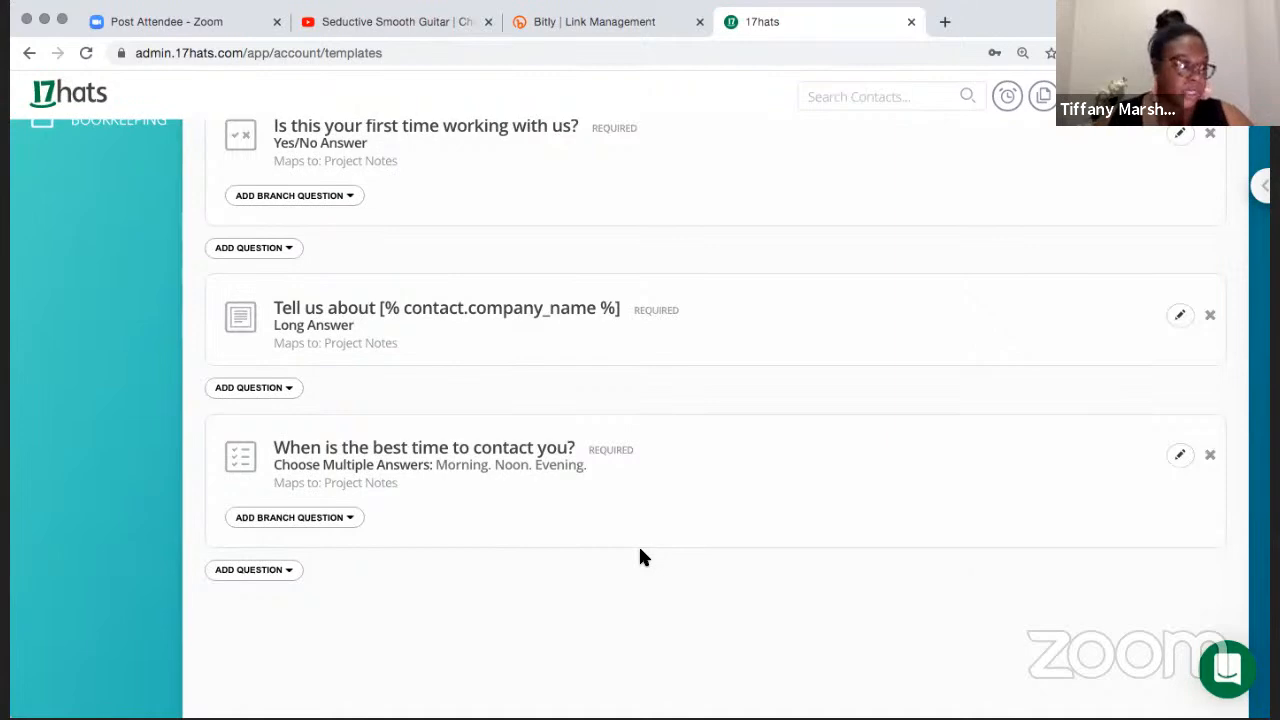
pyautogui.scroll(5, 640, 557)
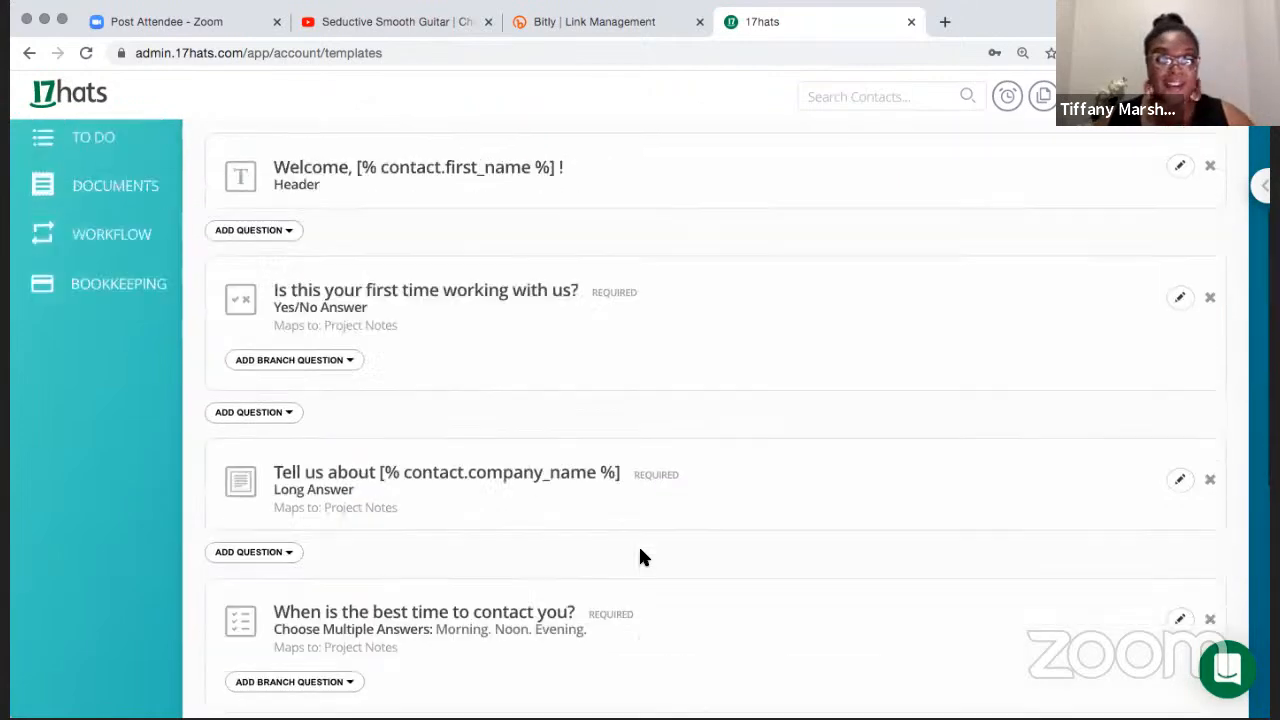
pyautogui.scroll(5, 641, 551)
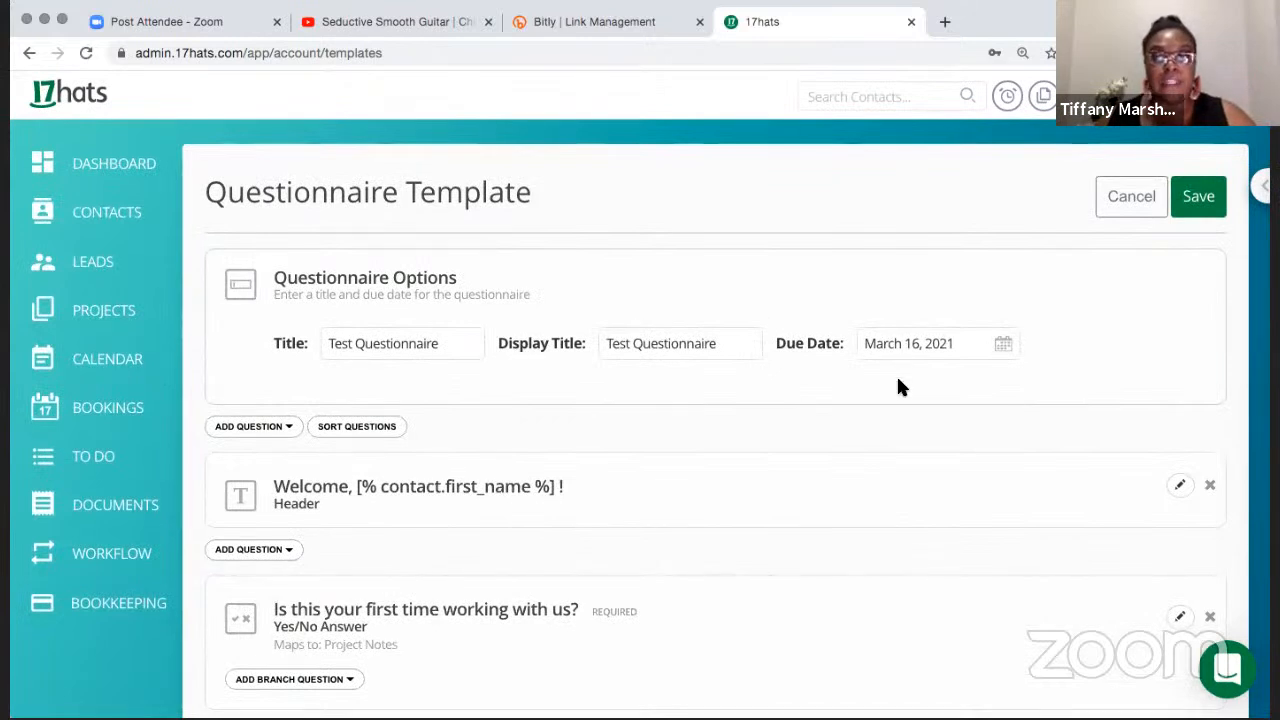
pyautogui.click(1203, 208)
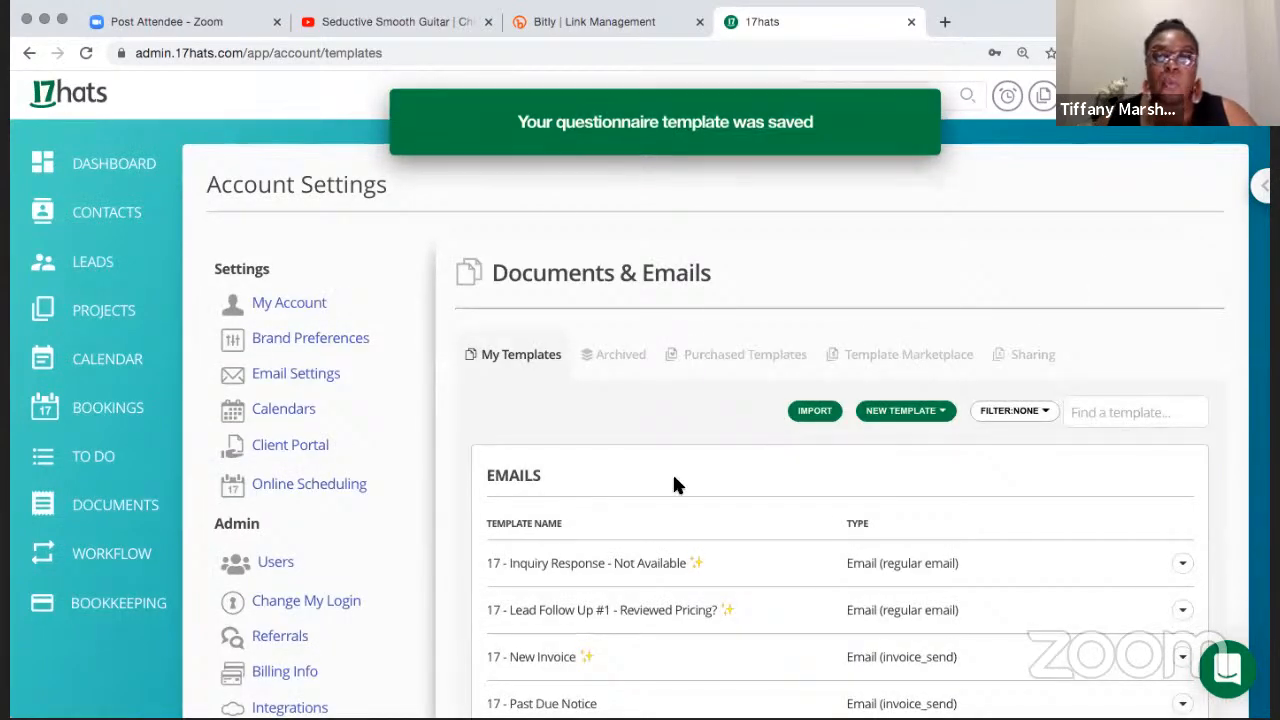
# Locate Test Questionnaire among the saved questionnaire templates and view the actions available for it
pyautogui.scroll(-2, 674, 484)
pyautogui.scroll(-20, 674, 484)
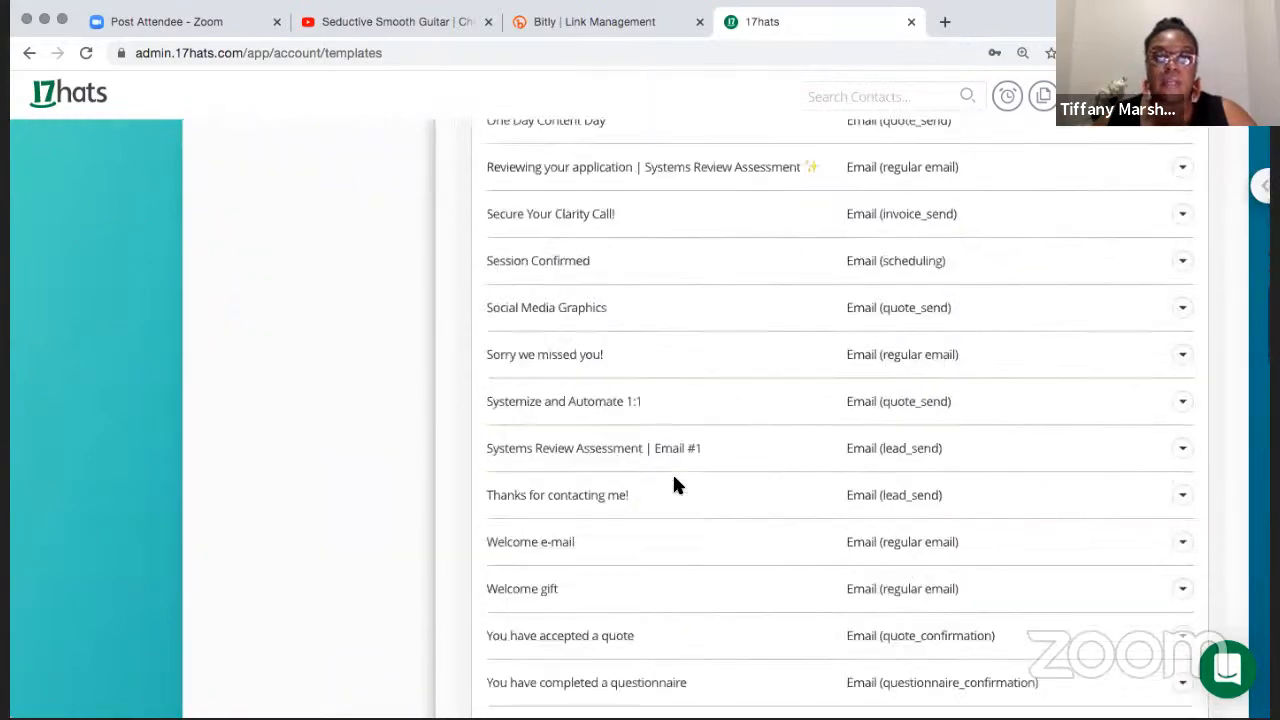
pyautogui.scroll(-15, 672, 484)
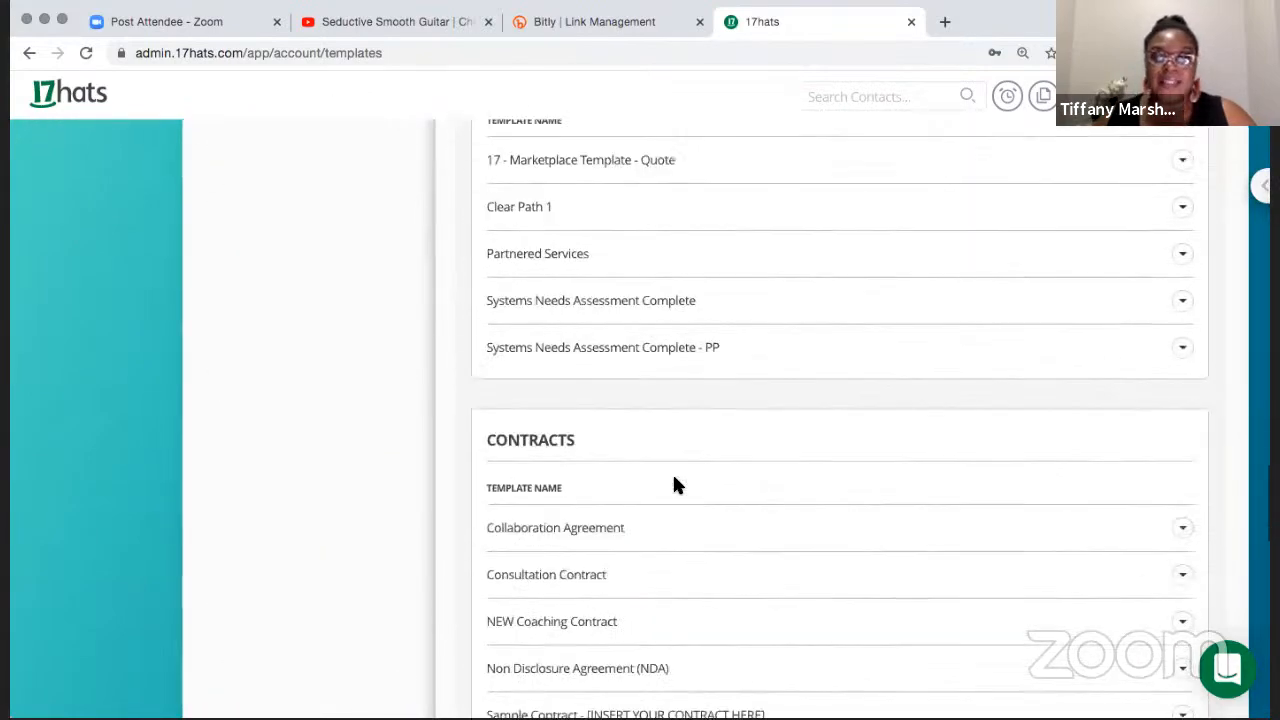
pyautogui.scroll(-8, 674, 484)
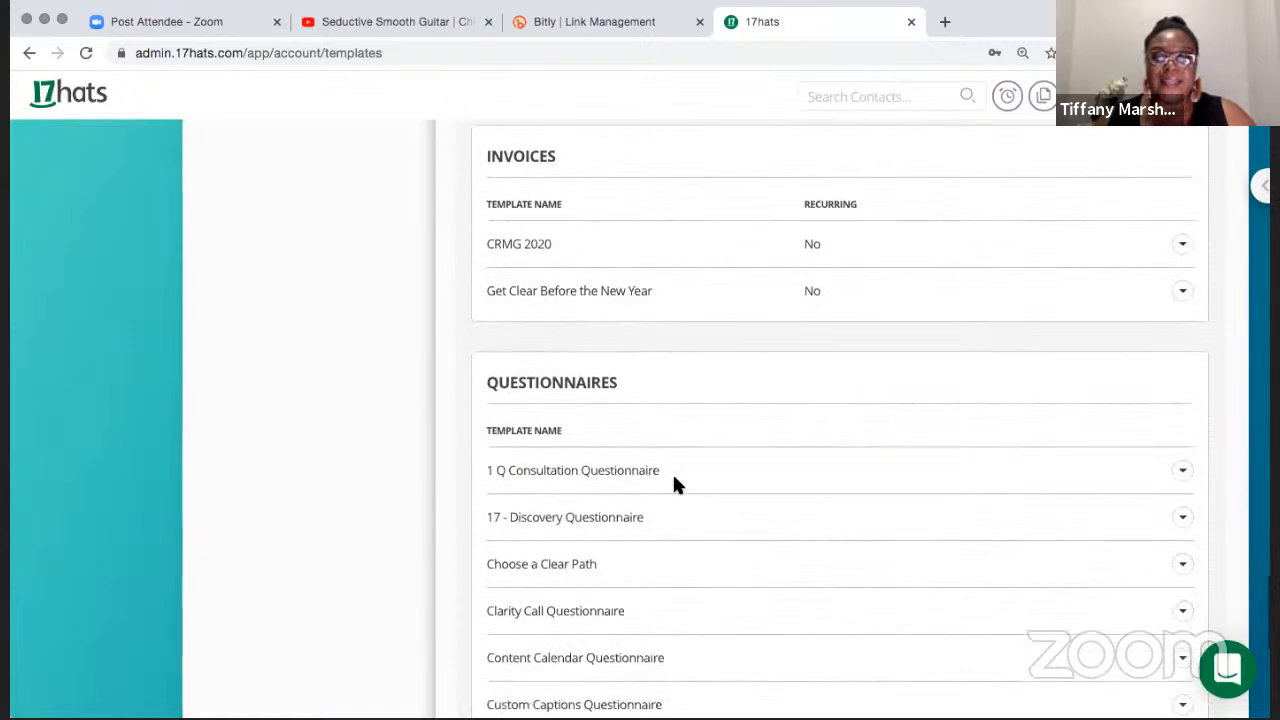
pyautogui.scroll(-6, 672, 484)
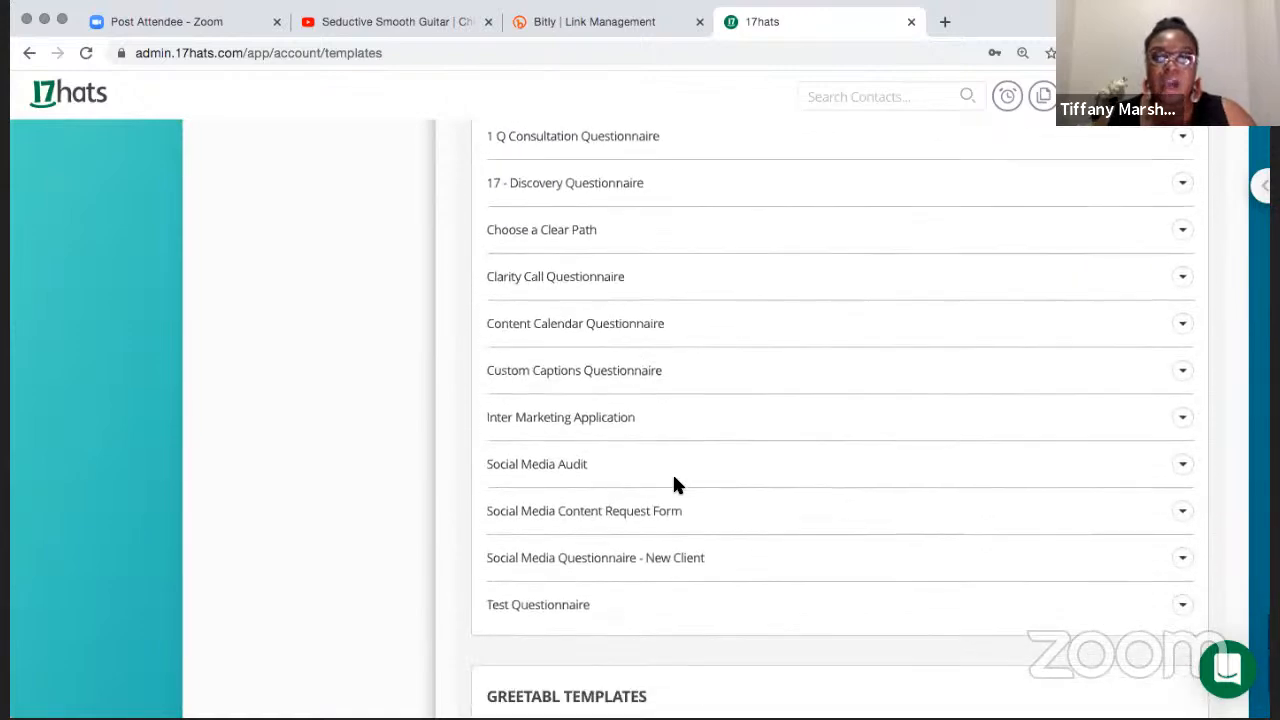
pyautogui.scroll(-1, 674, 484)
pyautogui.click(1181, 499)
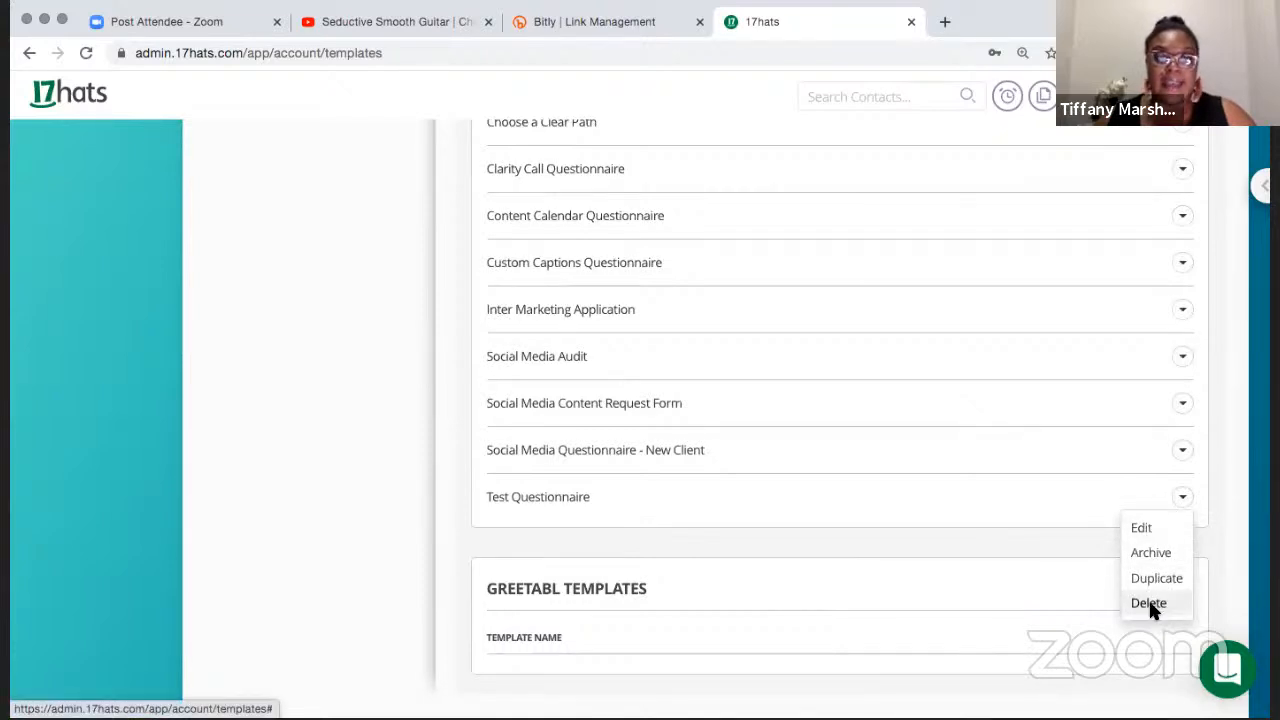
pyautogui.click(423, 480)
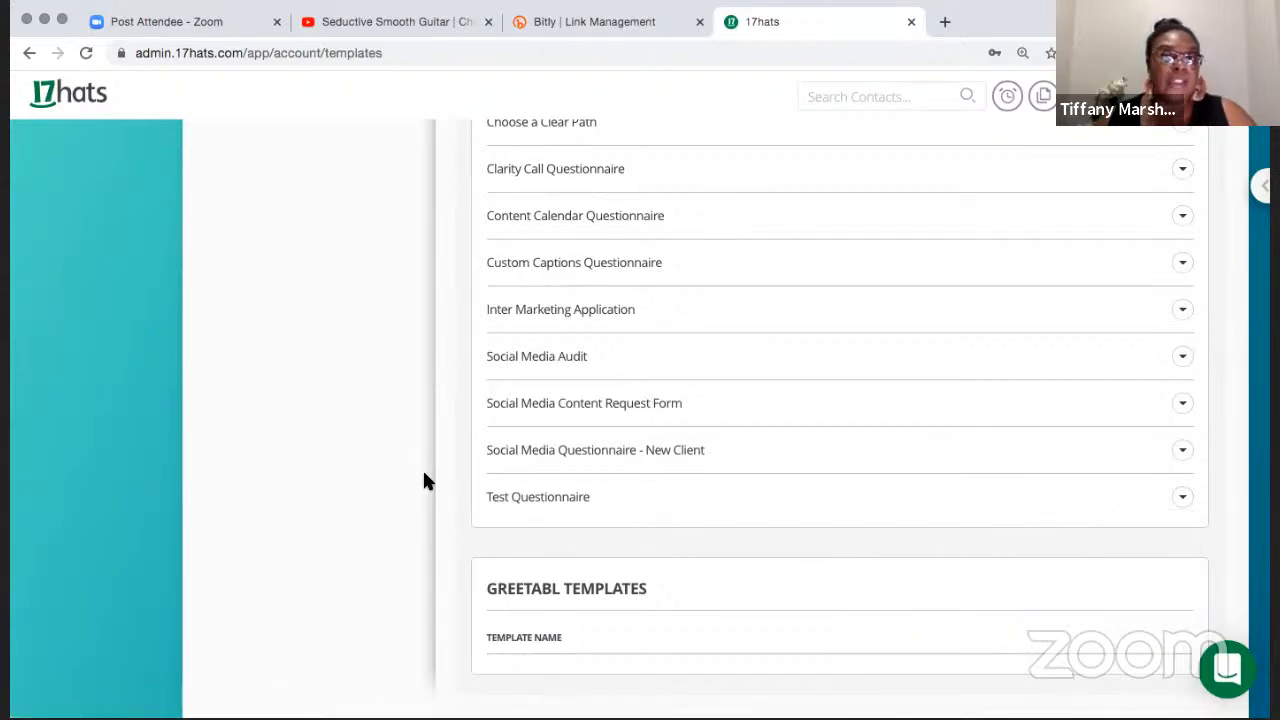
# Search the contacts for the test client and open the client's Clarity Call project
pyautogui.scroll(10, 423, 476)
pyautogui.click(876, 100)
pyautogui.write('clarity')
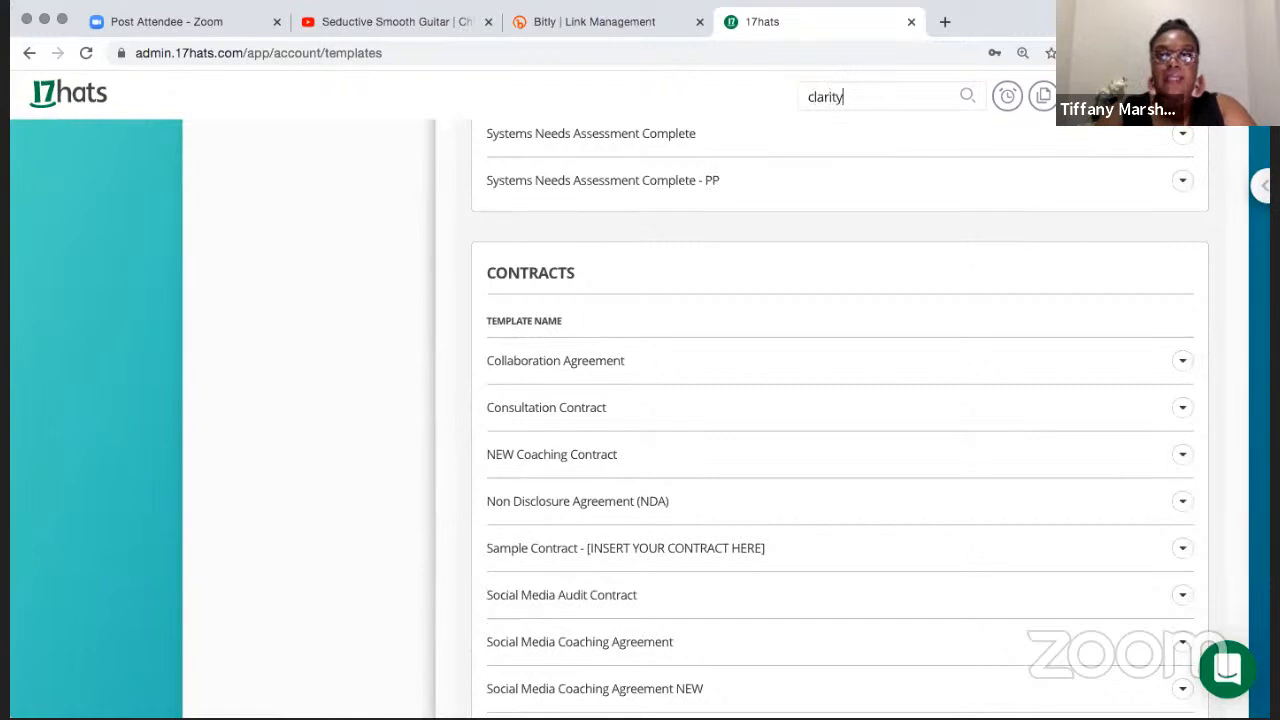
pyautogui.click(870, 214)
pyautogui.moveTo(858, 94); pyautogui.dragTo(768, 83)
pyautogui.press('BackSpace')
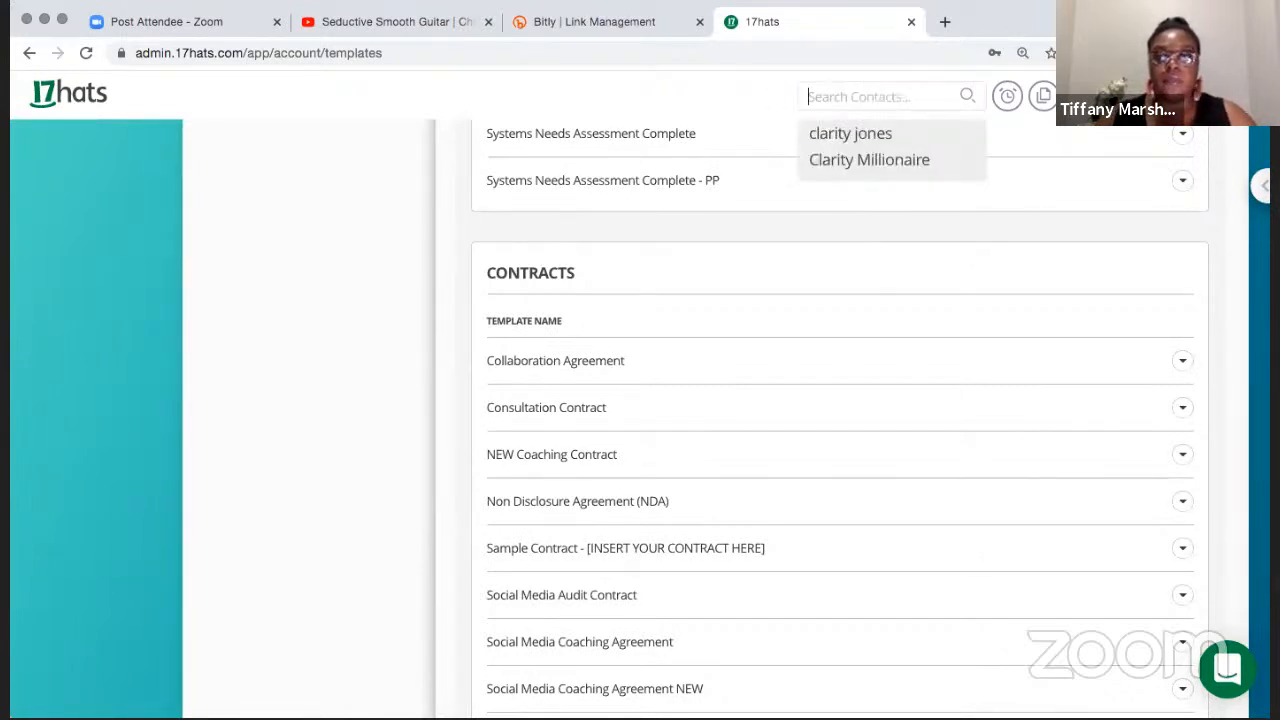
pyautogui.write('clarity')
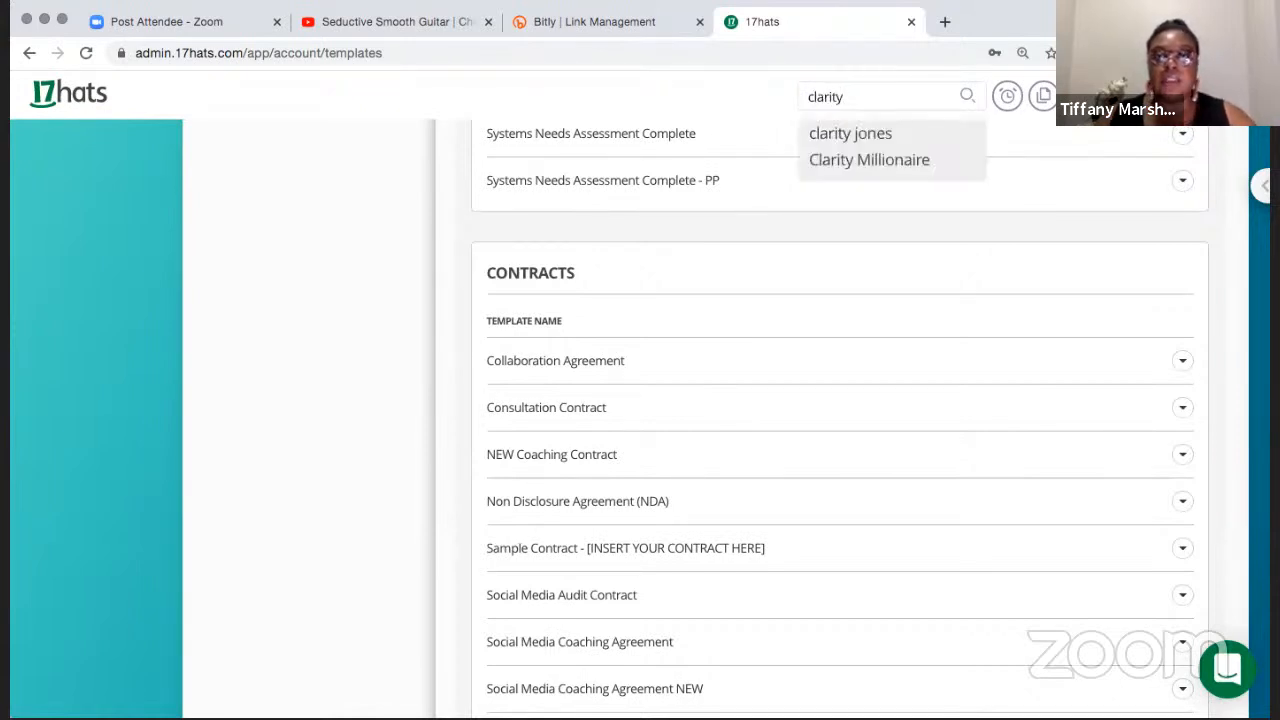
pyautogui.click(848, 163)
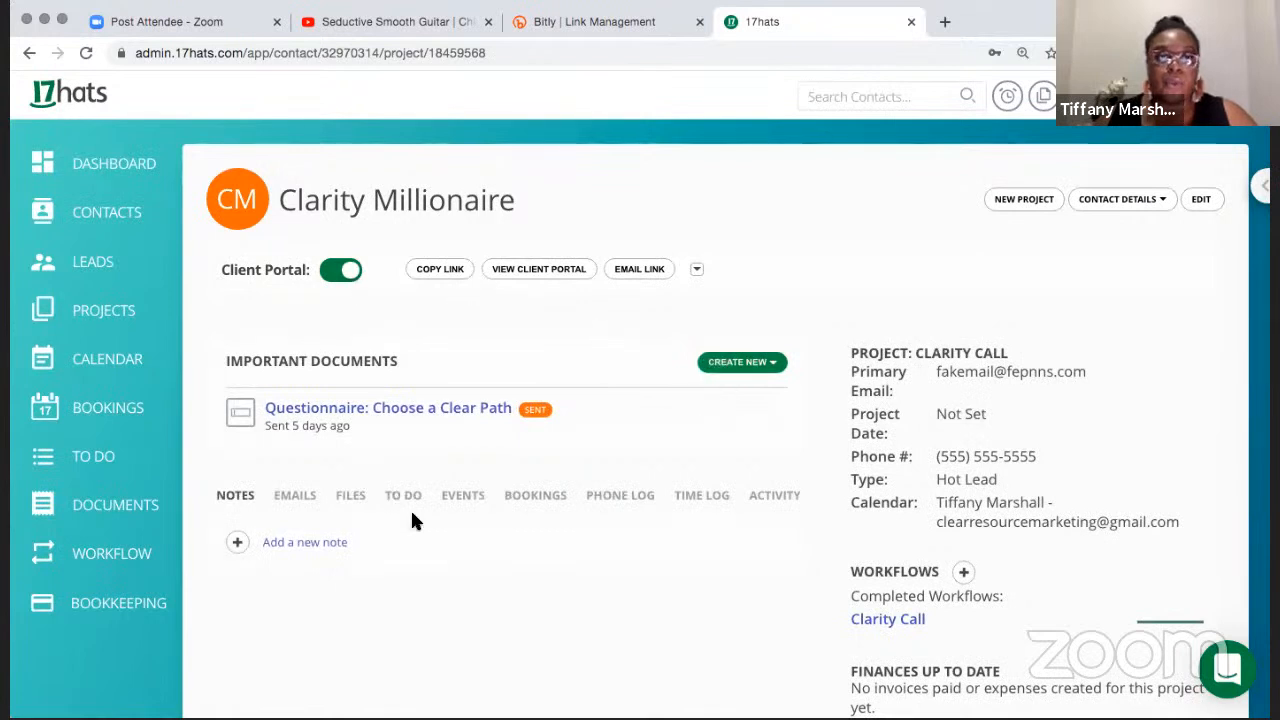
# Create a questionnaire for this client from the Test Questionnaire template and save it
pyautogui.click(729, 366)
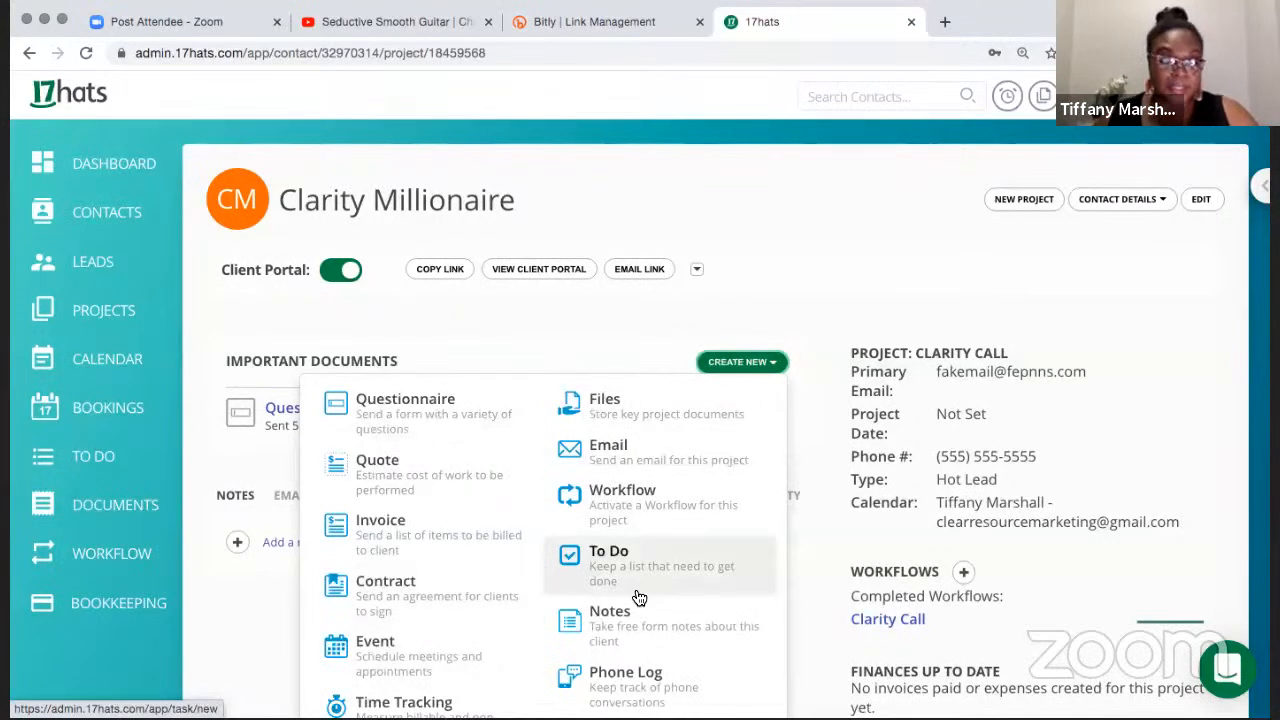
pyautogui.click(359, 433)
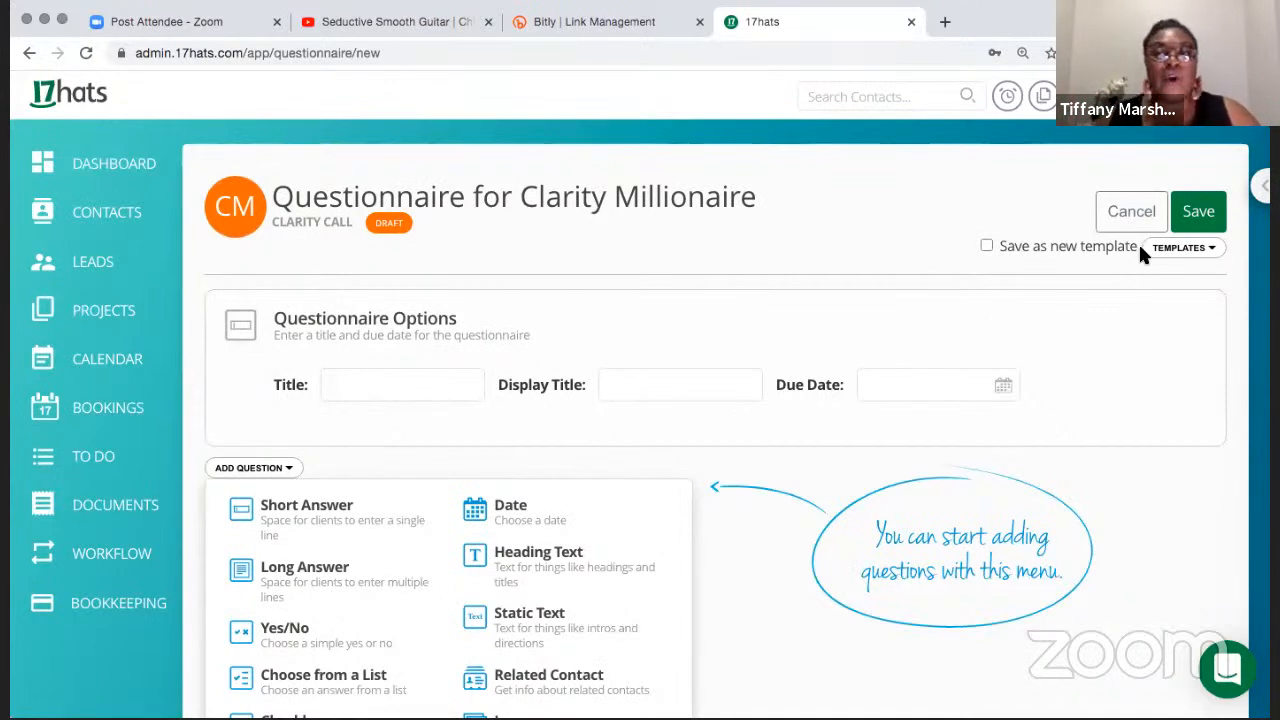
pyautogui.click(1178, 248)
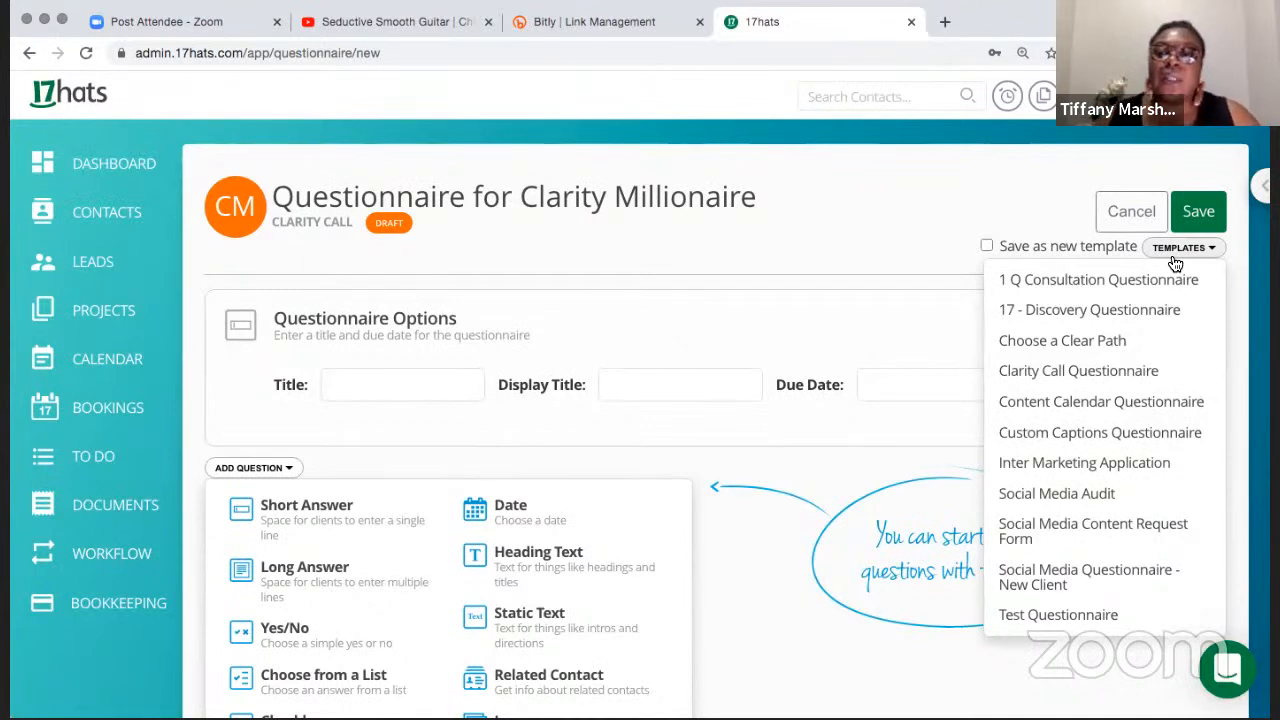
pyautogui.click(1058, 616)
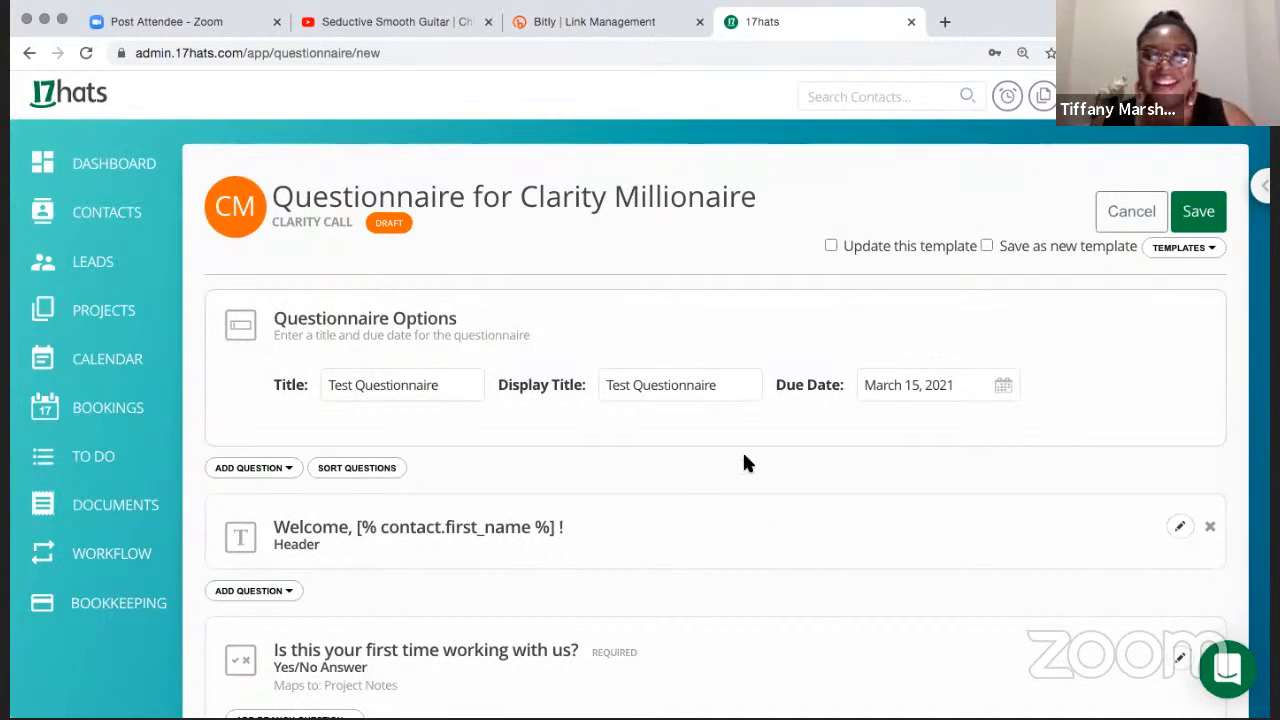
pyautogui.click(1198, 211)
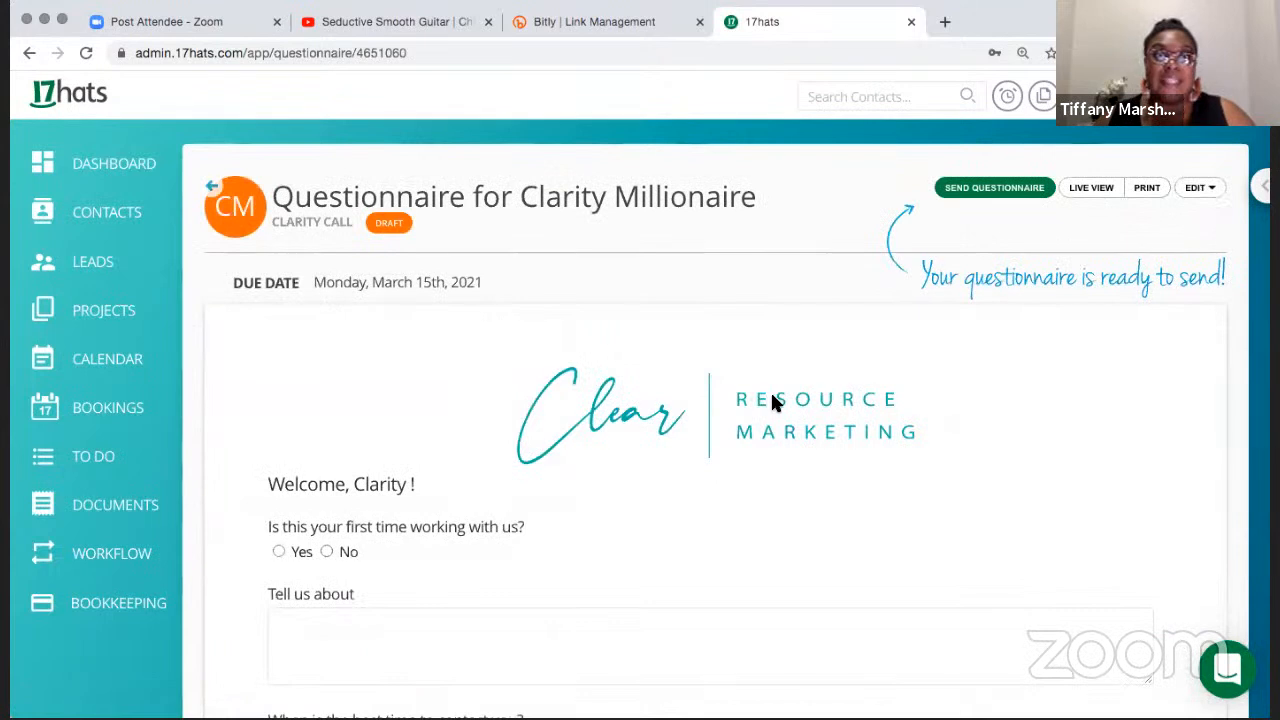
# Review the saved questionnaire's header and questions, check its client-facing live view, and return to the draft
pyautogui.scroll(-3, 754, 445)
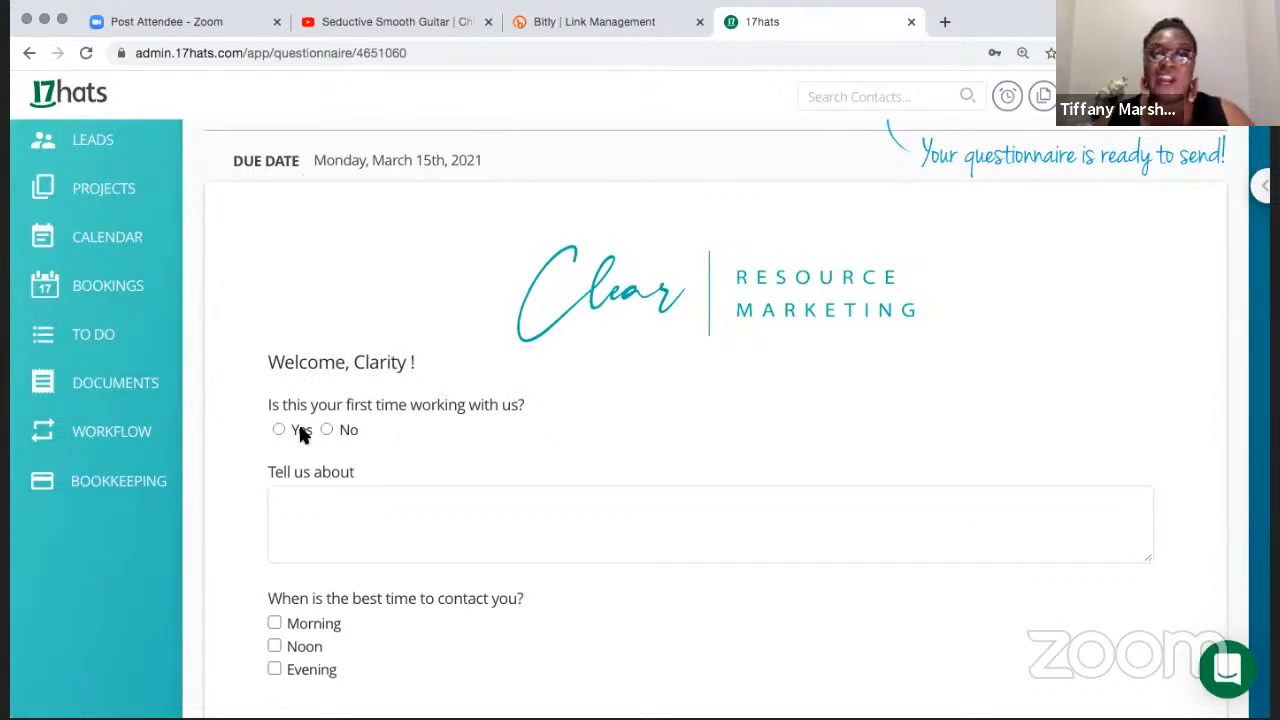
pyautogui.scroll(-2, 358, 430)
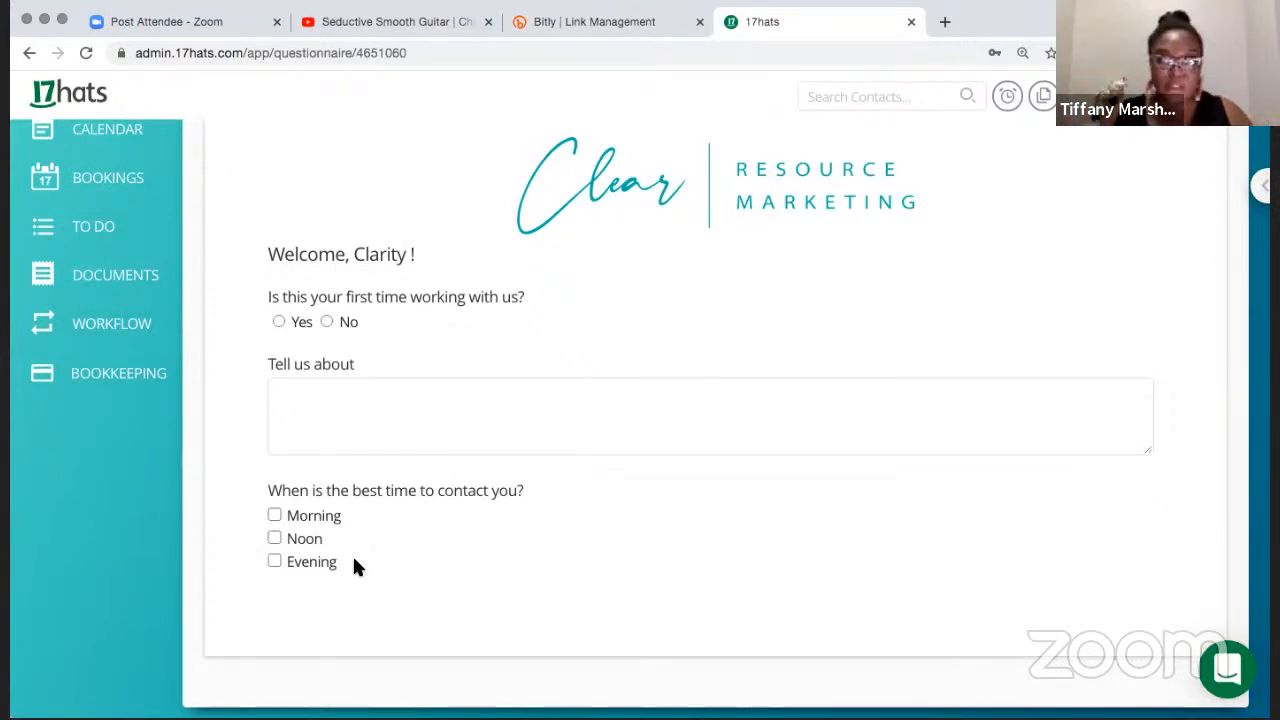
pyautogui.scroll(-1, 354, 566)
pyautogui.scroll(3, 354, 566)
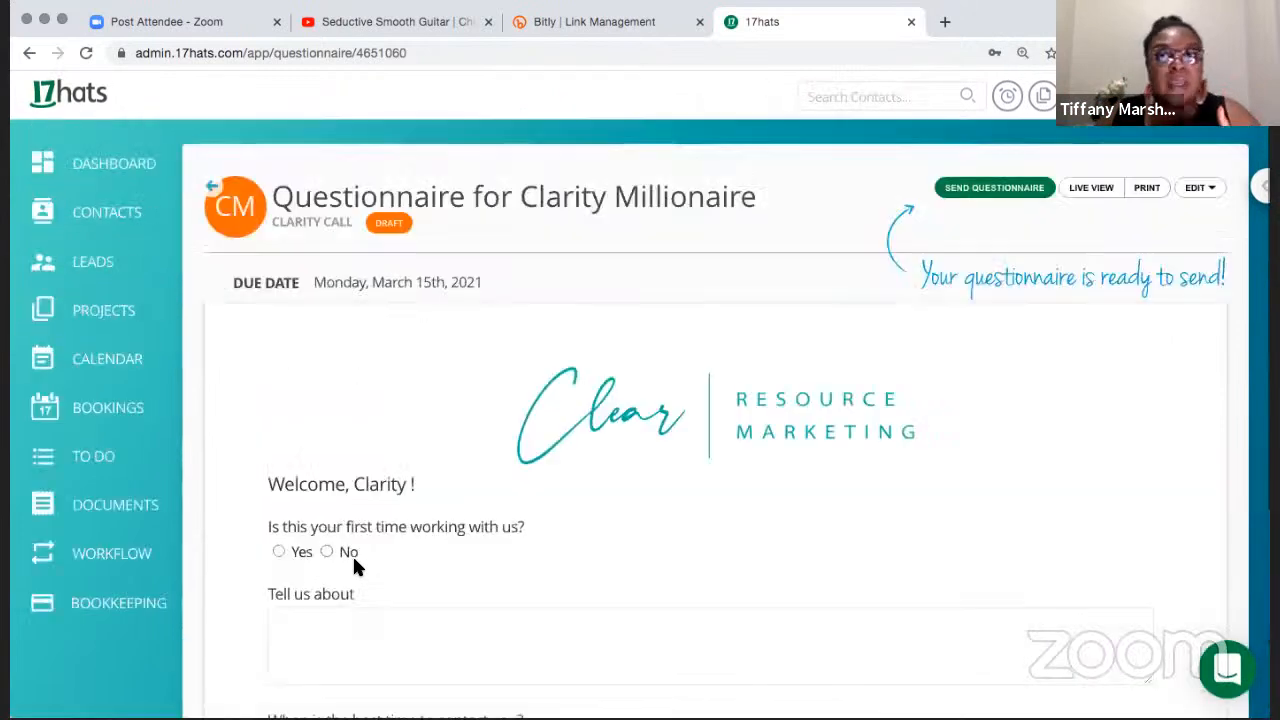
pyautogui.click(1090, 188)
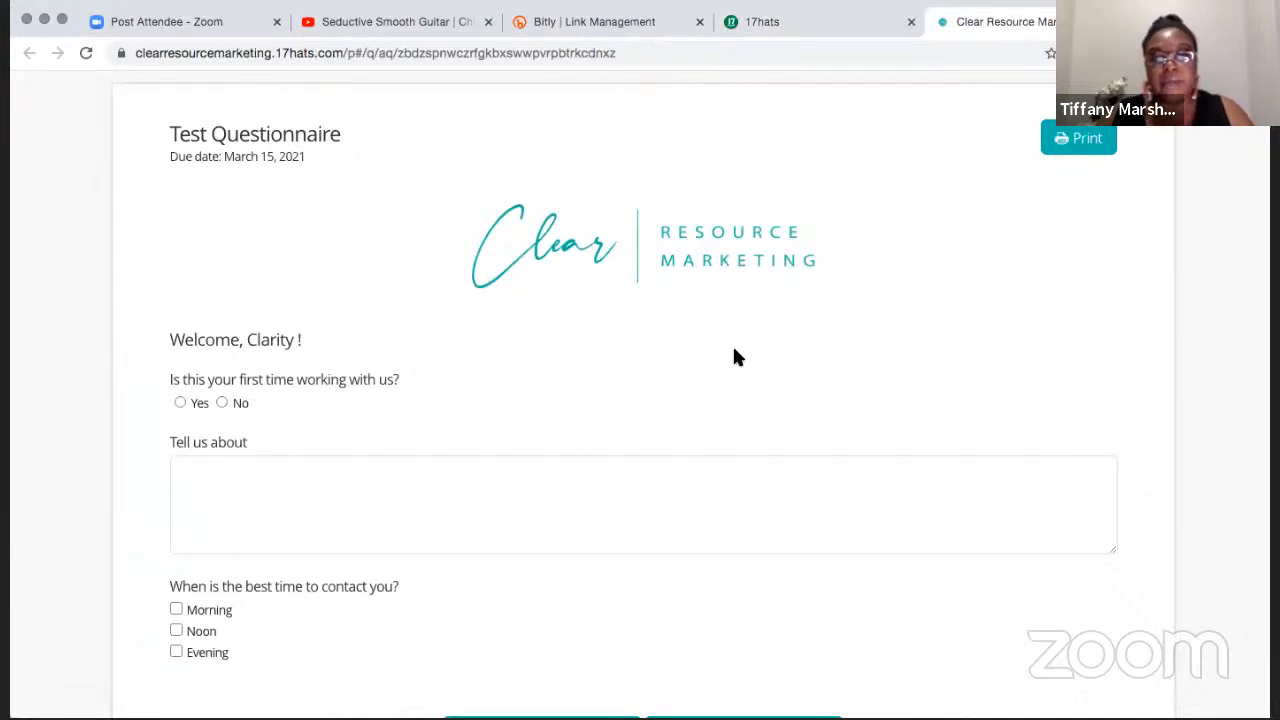
pyautogui.scroll(-3, 734, 350)
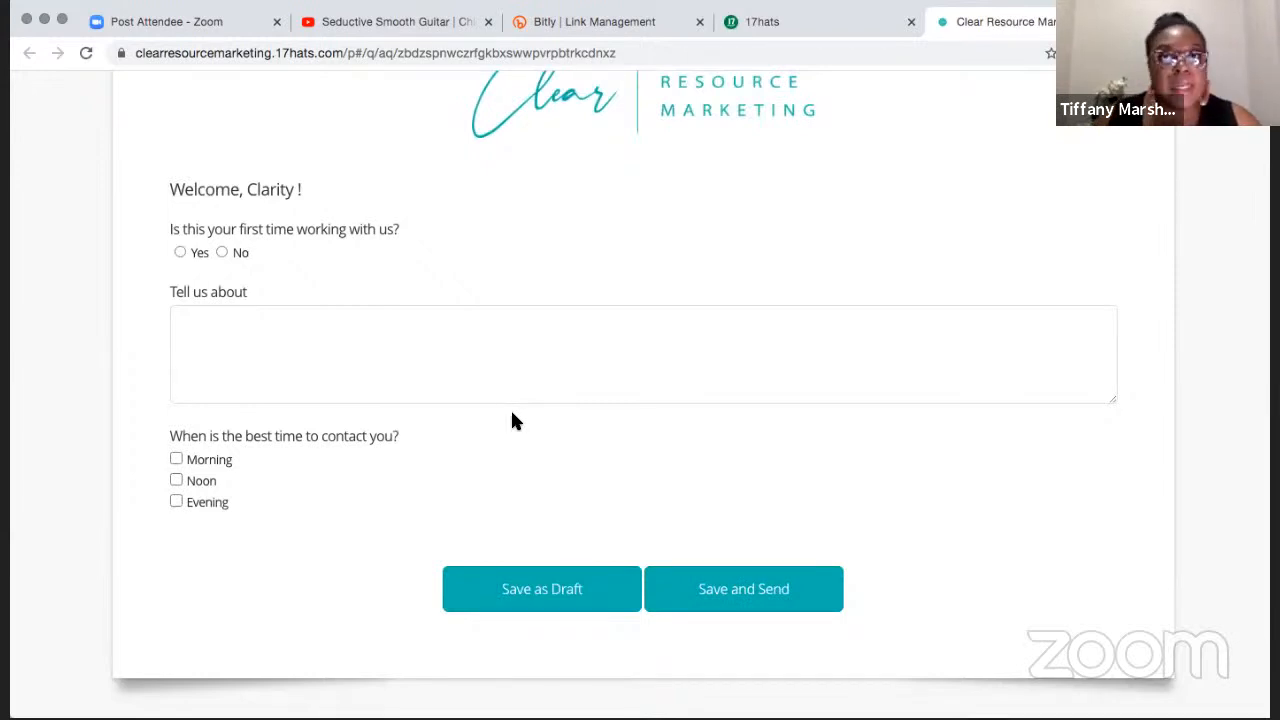
pyautogui.click(762, 21)
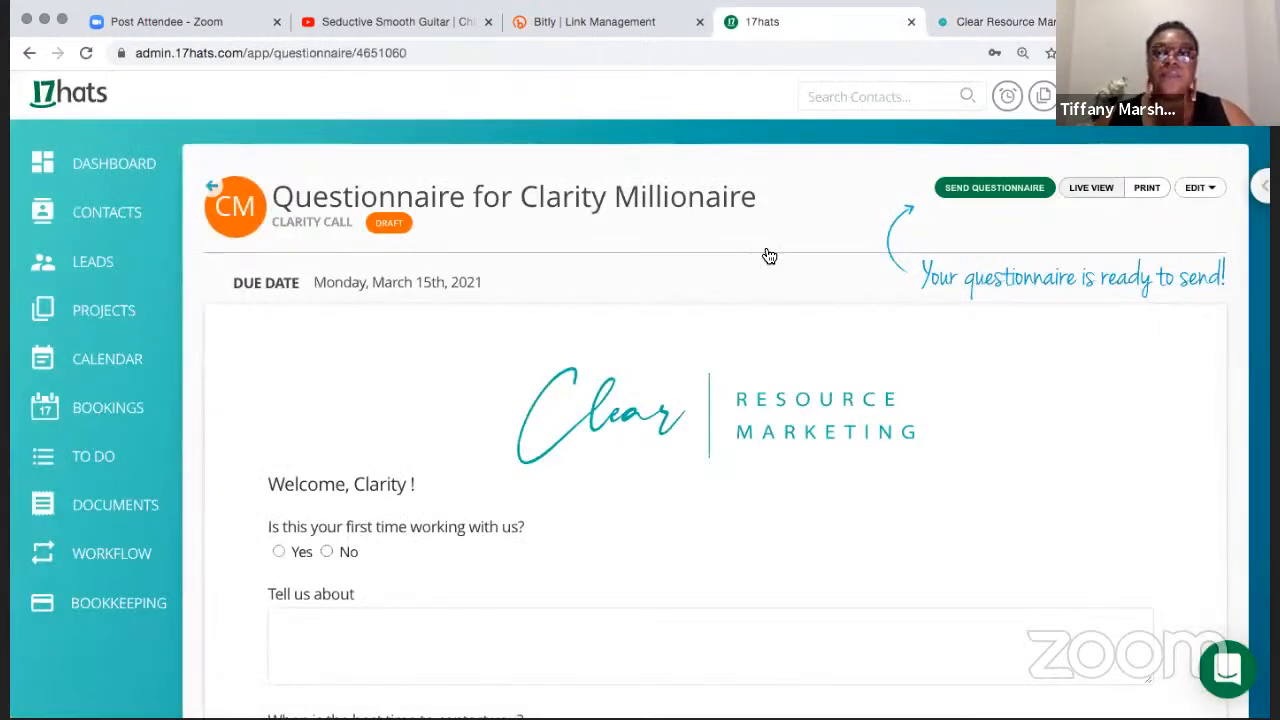
# Start sending the questionnaire to the client and fill the email from the first "You have received a questionnaire" template
pyautogui.click(967, 197)
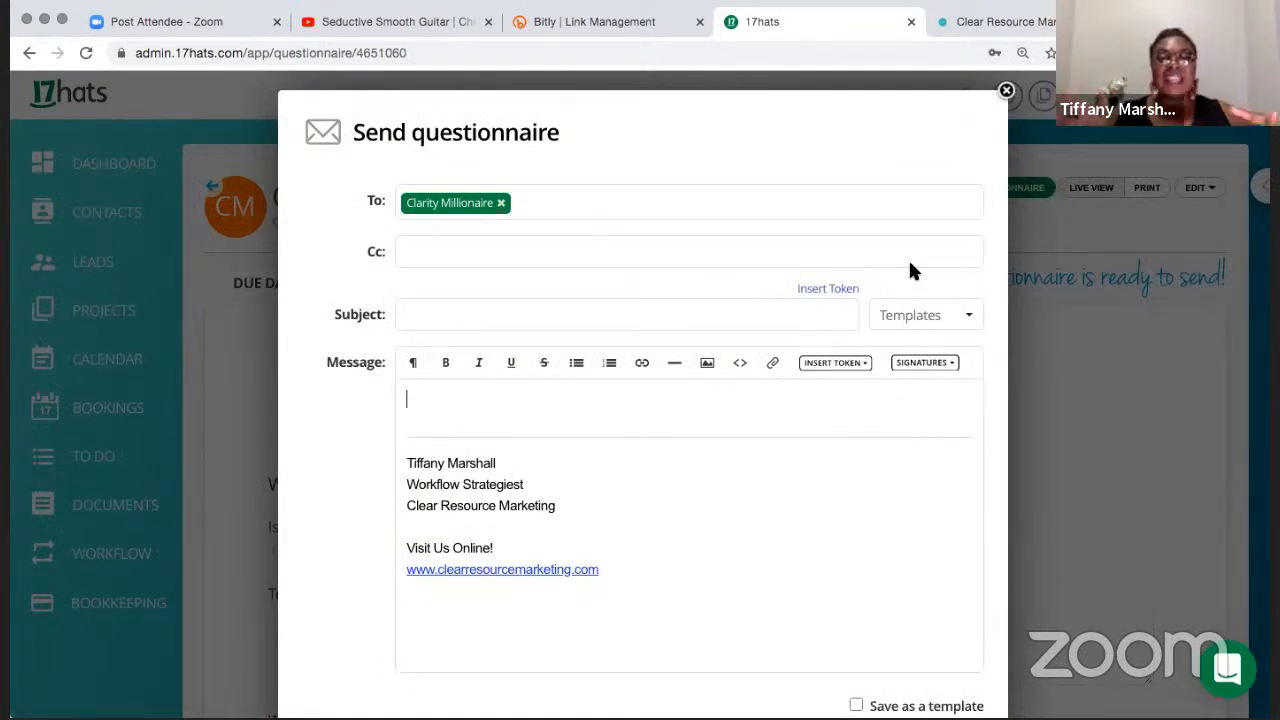
pyautogui.click(905, 326)
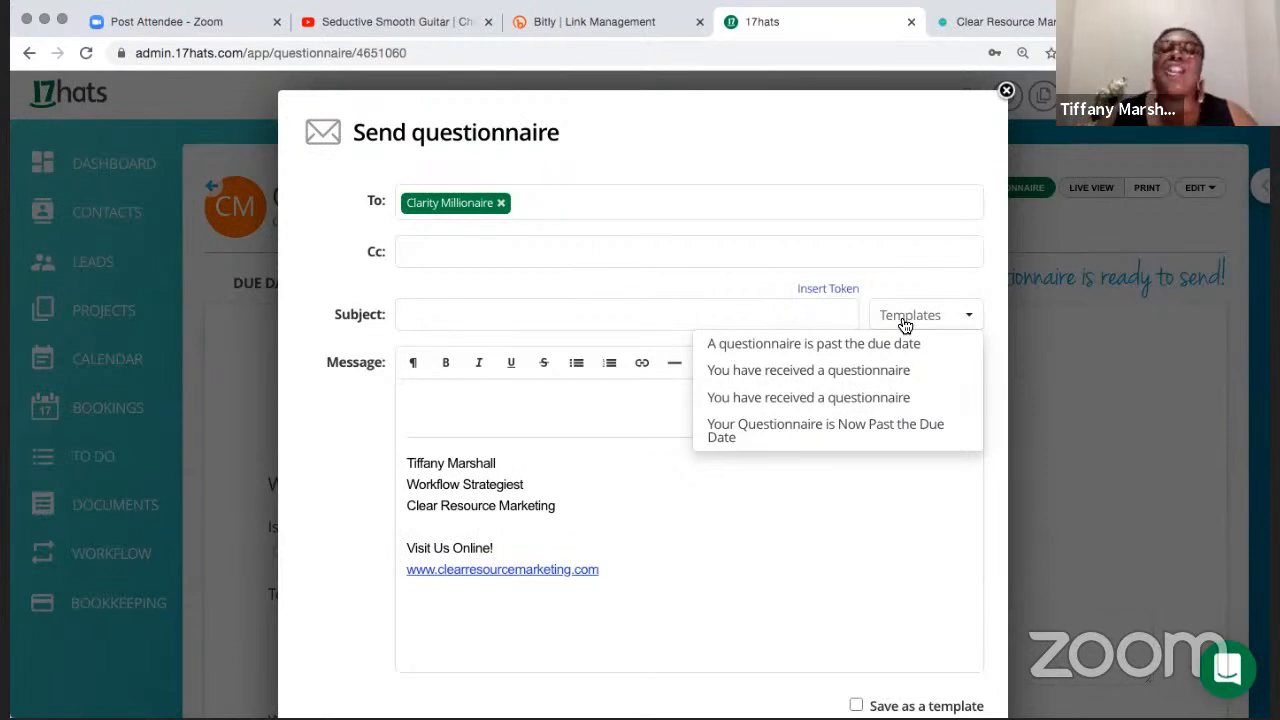
pyautogui.click(817, 370)
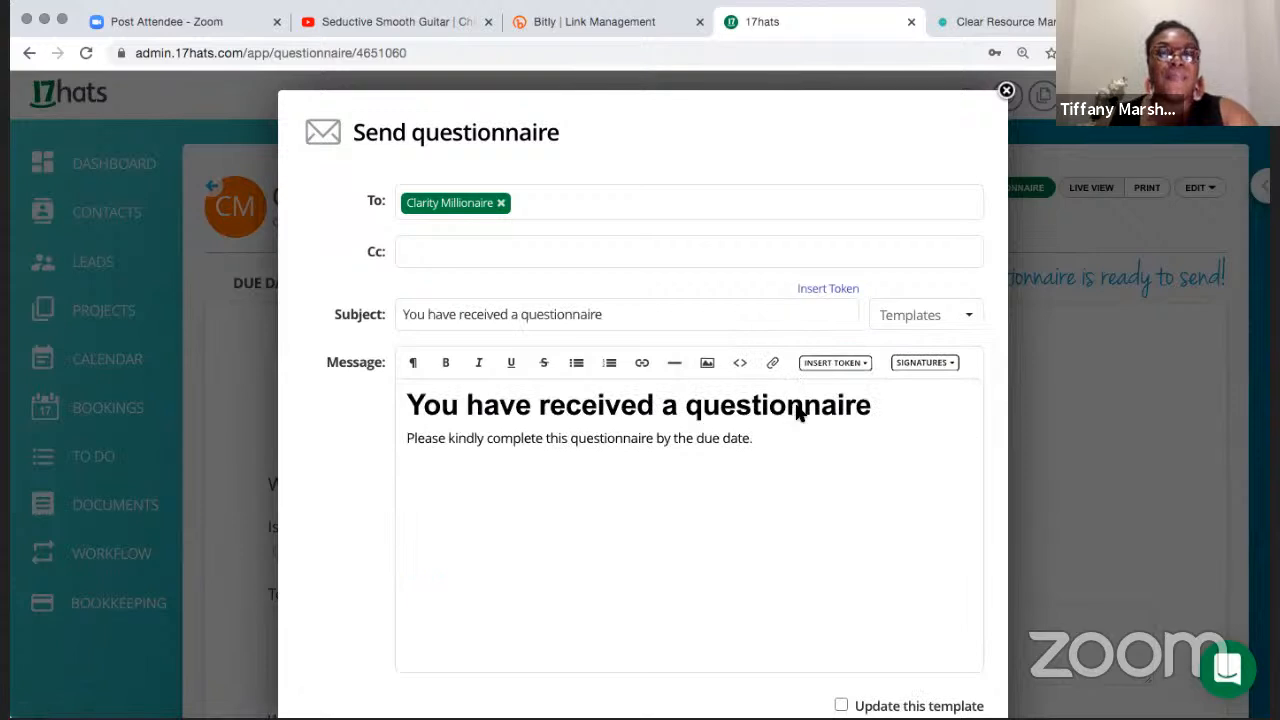
# Try the owner's signature in the email message and set the signature back to None
pyautogui.click(904, 363)
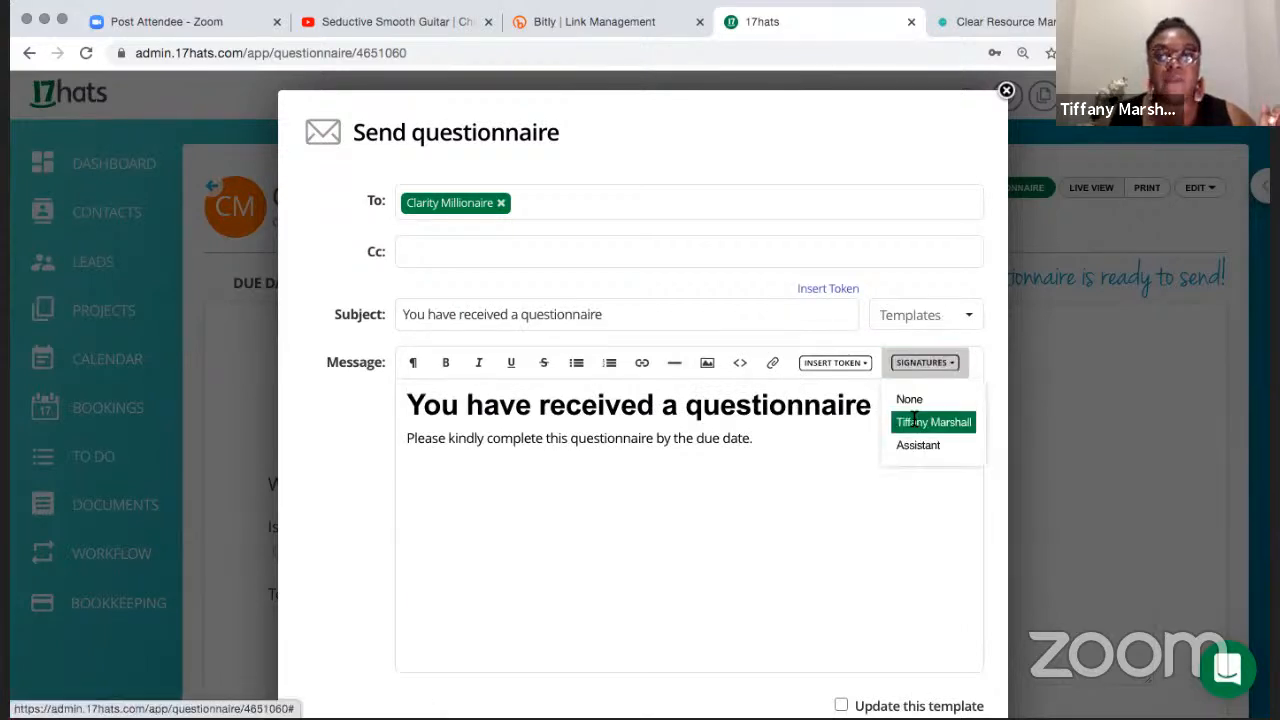
pyautogui.click(916, 422)
pyautogui.click(922, 365)
pyautogui.click(925, 403)
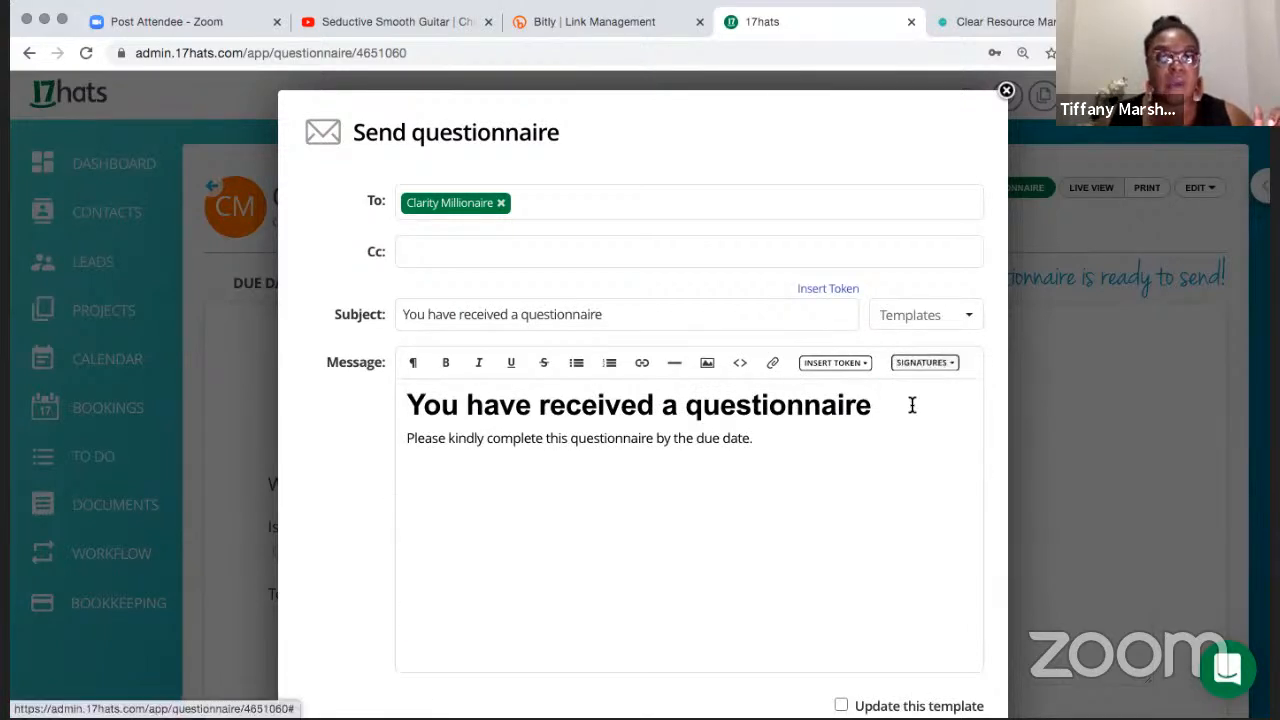
# Insert the contact first name token at the start of the subject, making it "[% contact.first_name %], you have received a questionnaire"
pyautogui.scroll(-1, 840, 490)
pyautogui.scroll(-3, 840, 490)
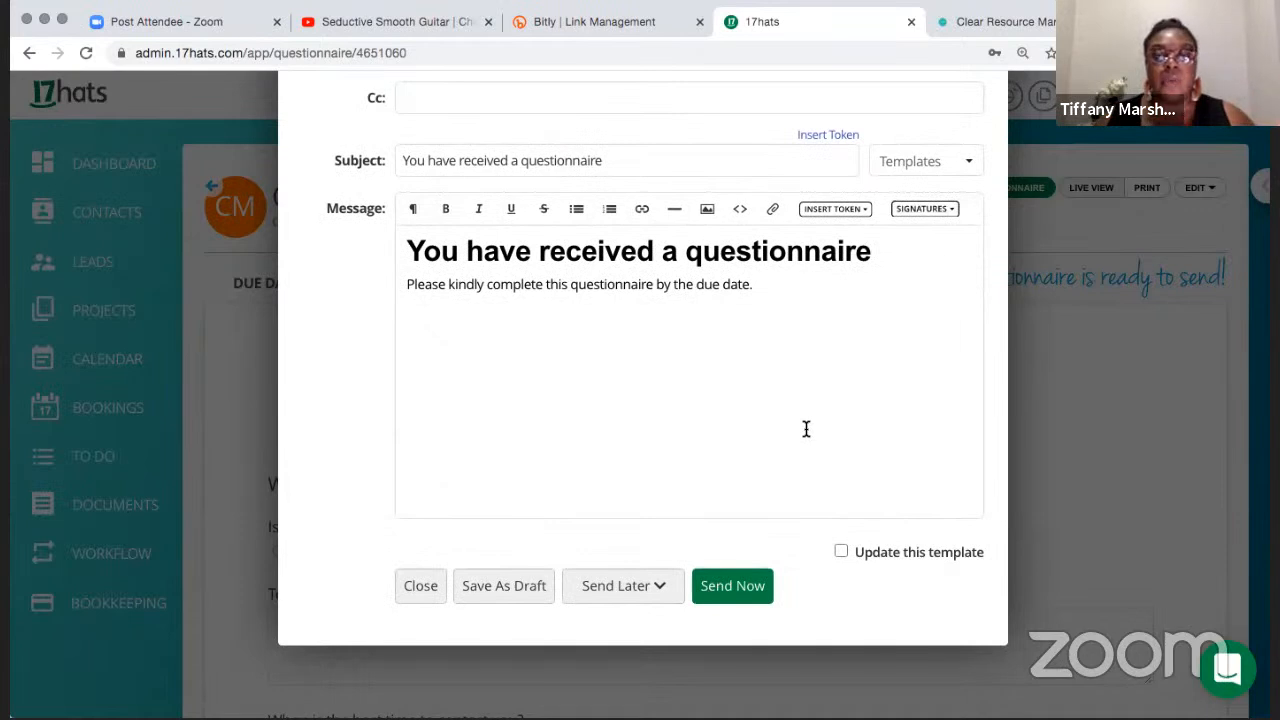
pyautogui.scroll(2, 806, 428)
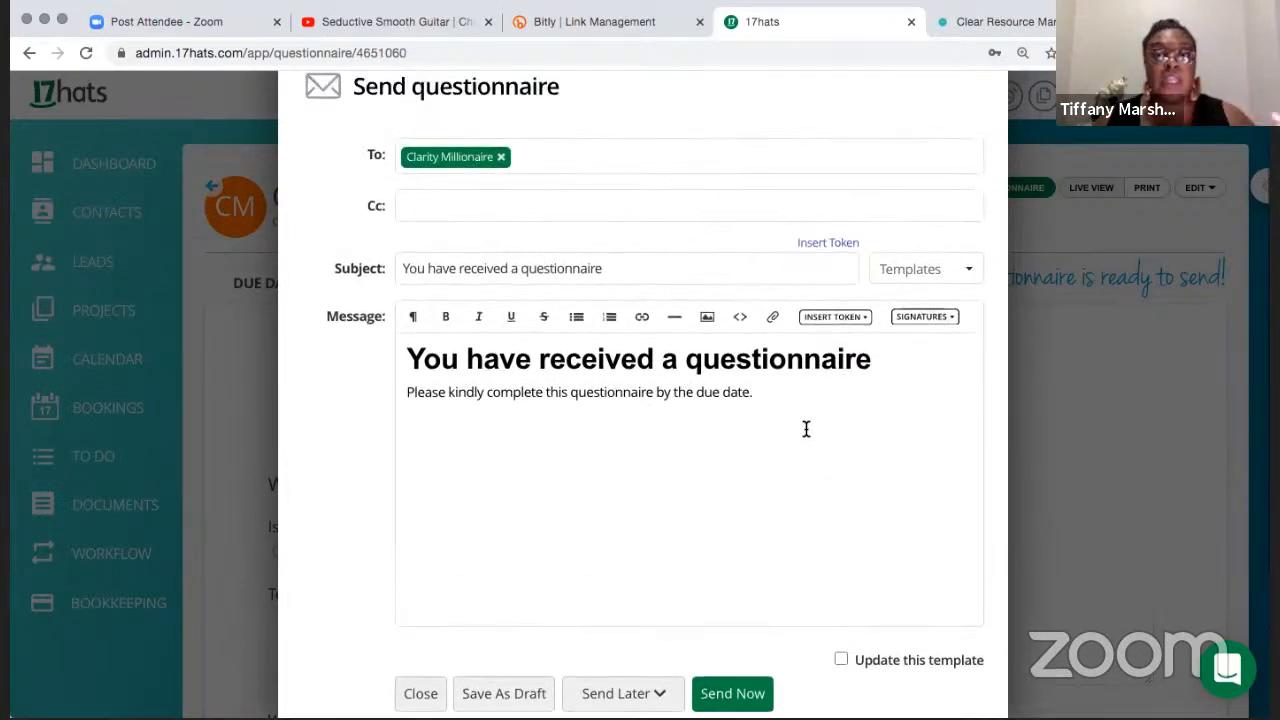
pyautogui.click(628, 271)
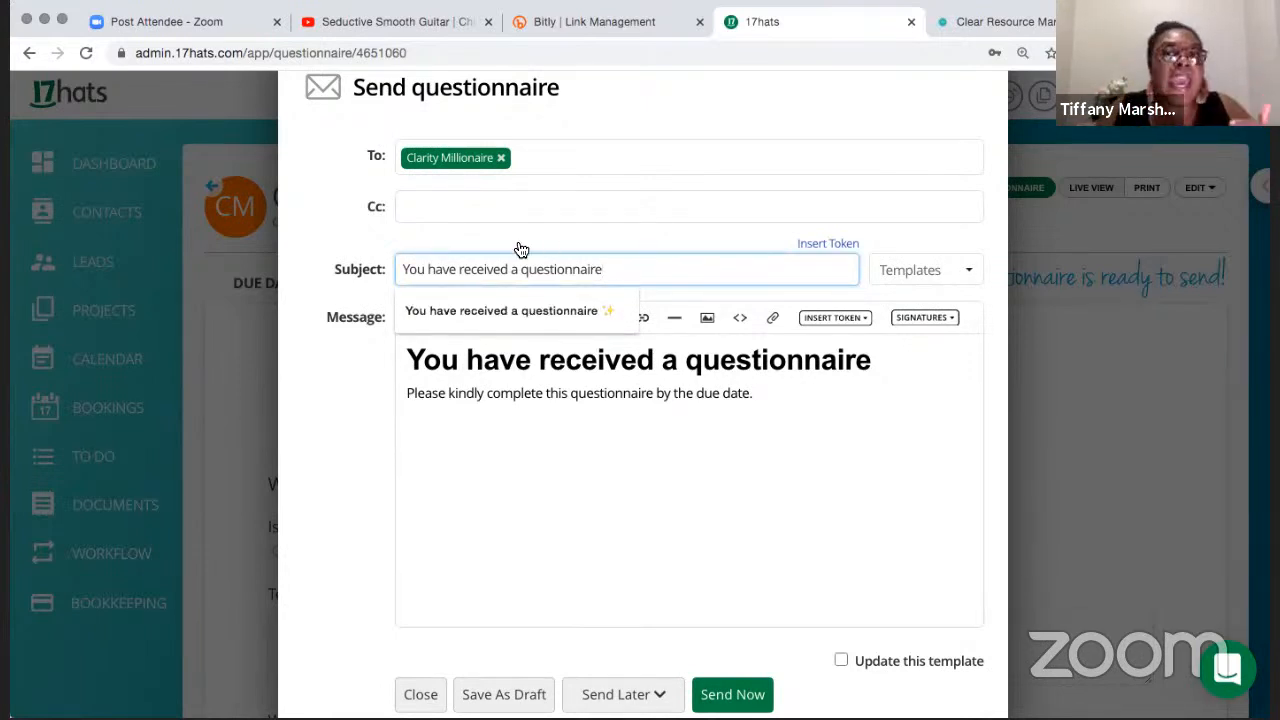
pyautogui.click(401, 270)
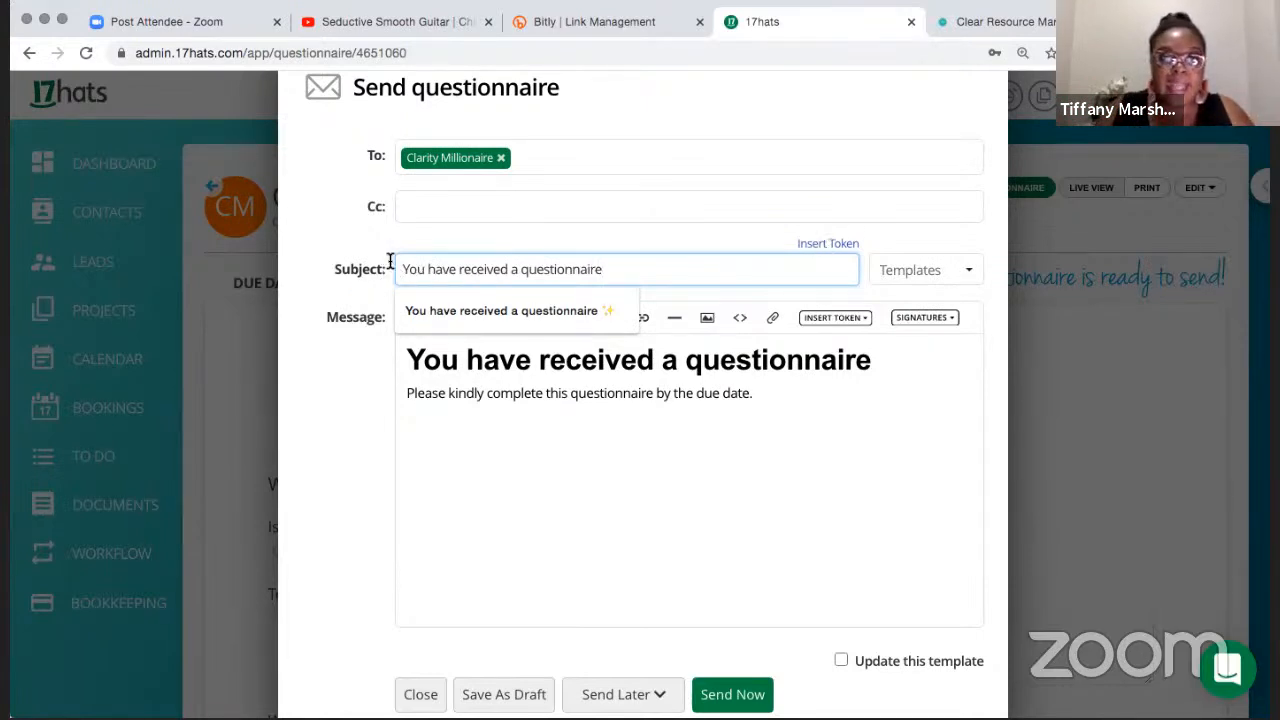
pyautogui.click(840, 246)
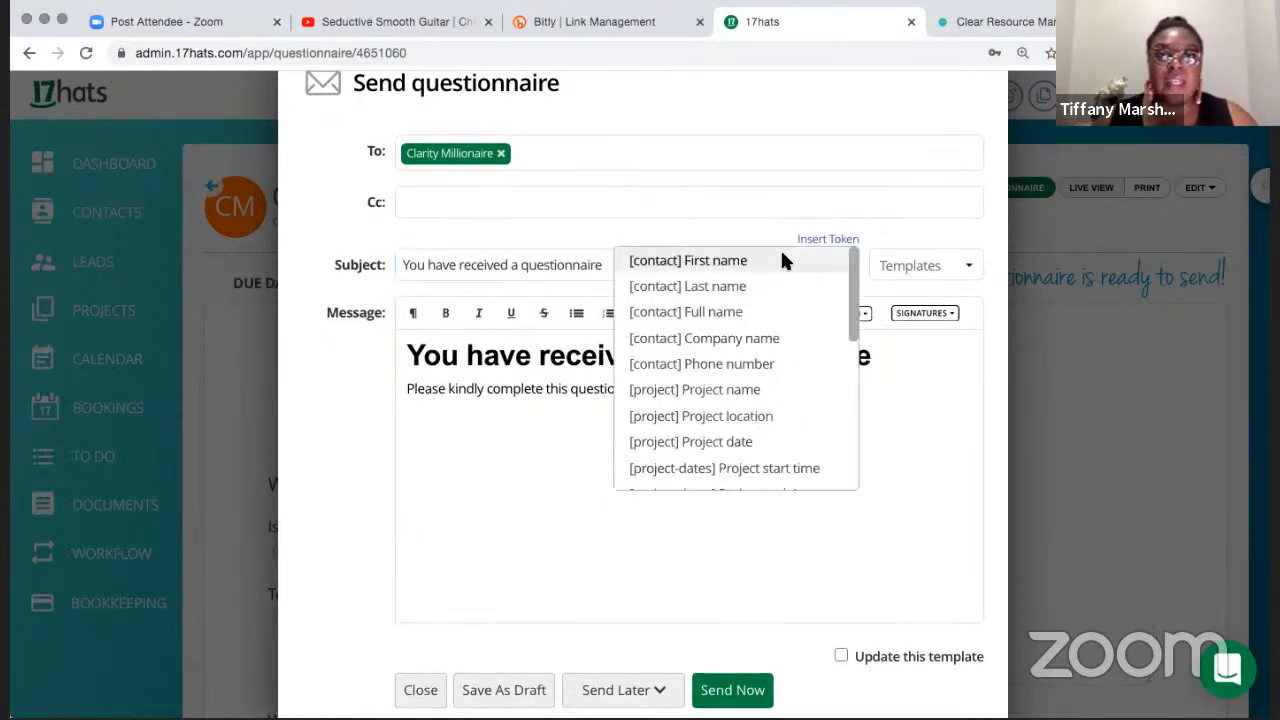
pyautogui.click(782, 258)
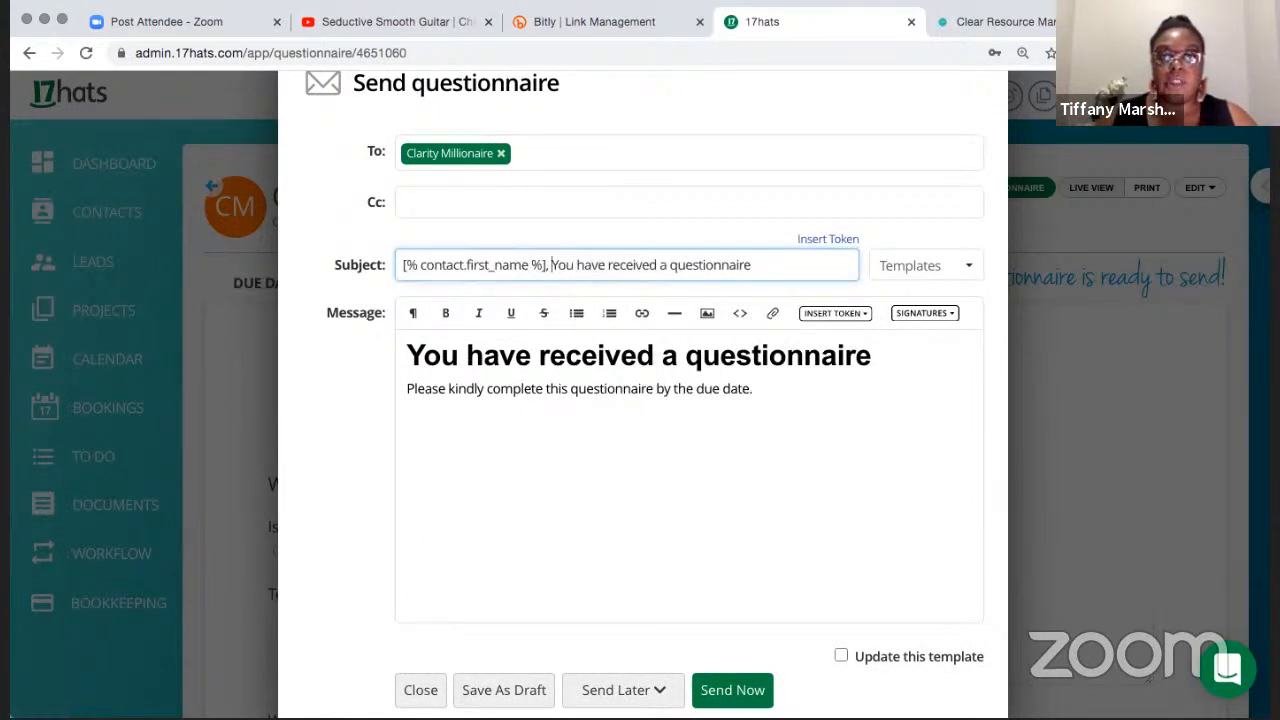
pyautogui.press('Delete')
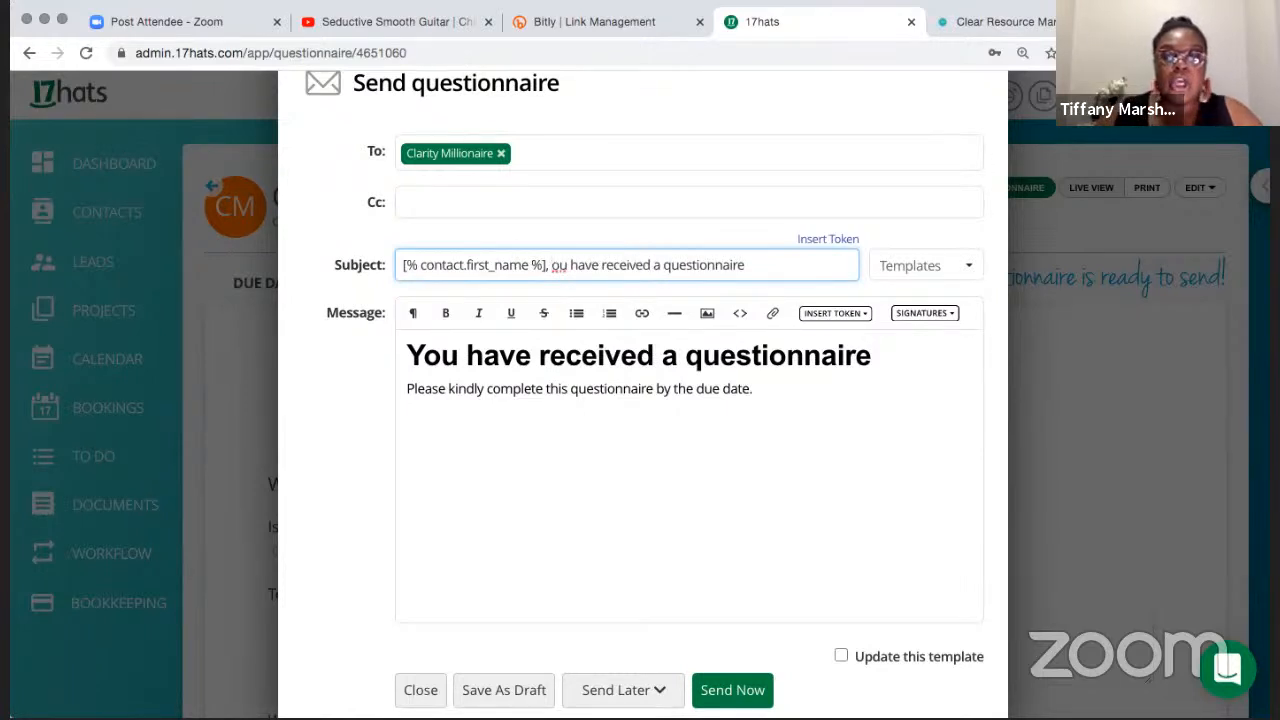
pyautogui.write('y')
pyautogui.click(770, 264)
pyautogui.click(748, 694)
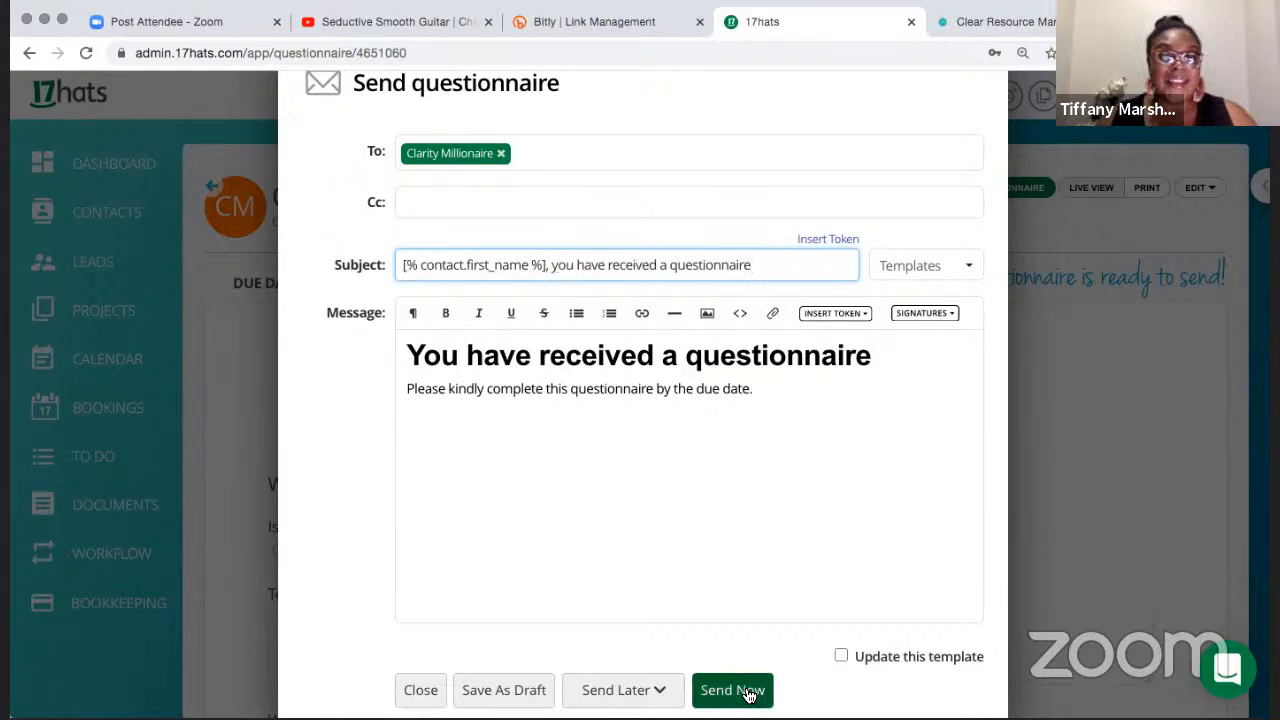
pyautogui.scroll(-1, 748, 694)
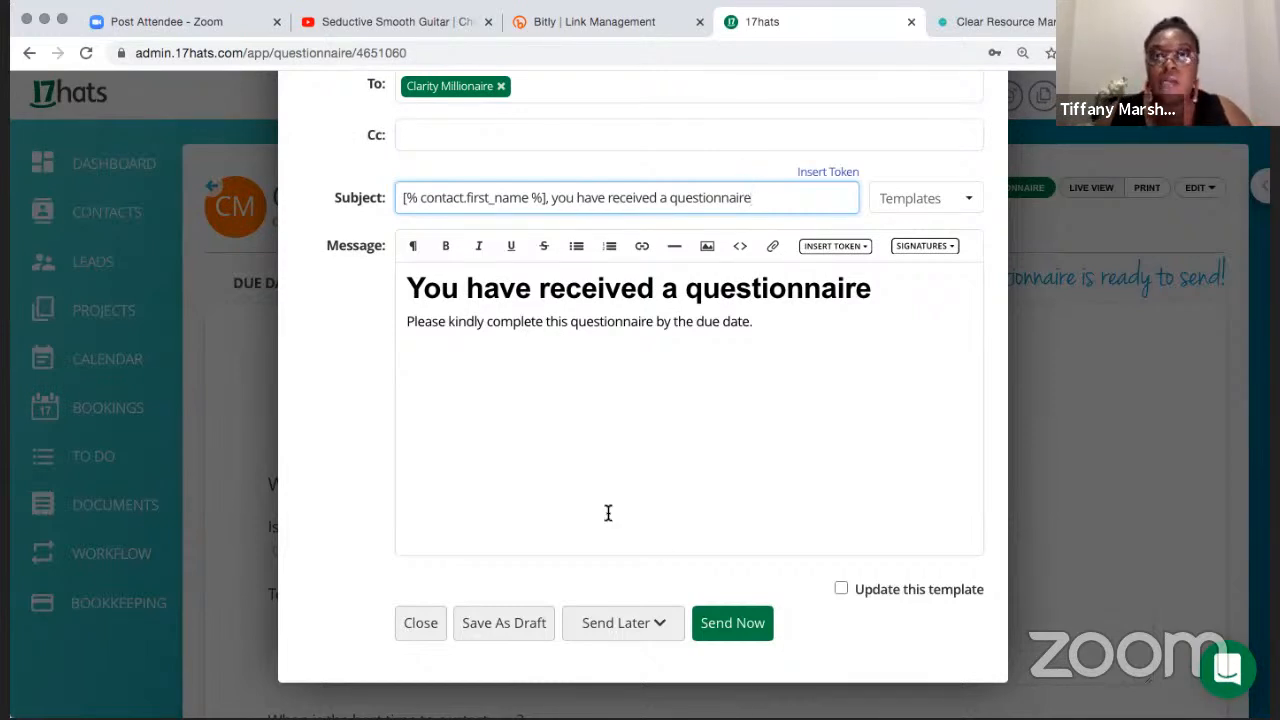
# Schedule the questionnaire email to be sent later, on 03/15/2021 at 9:00am
pyautogui.click(613, 630)
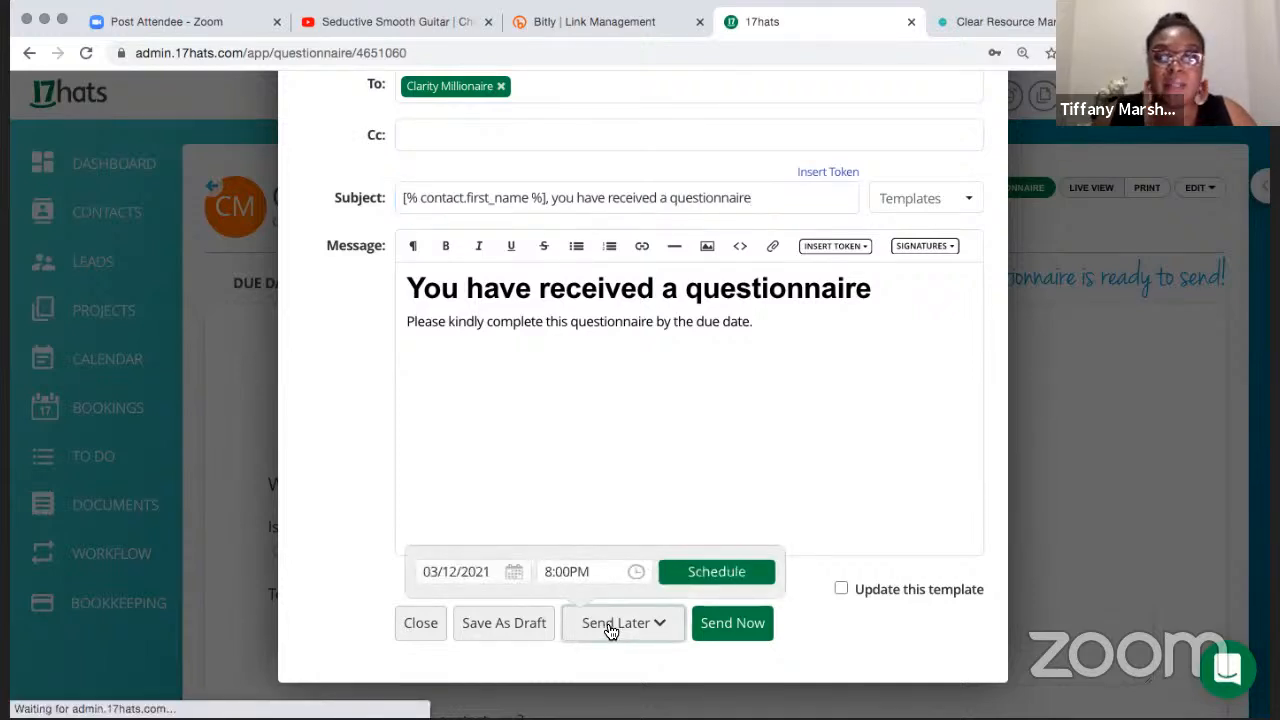
pyautogui.click(478, 572)
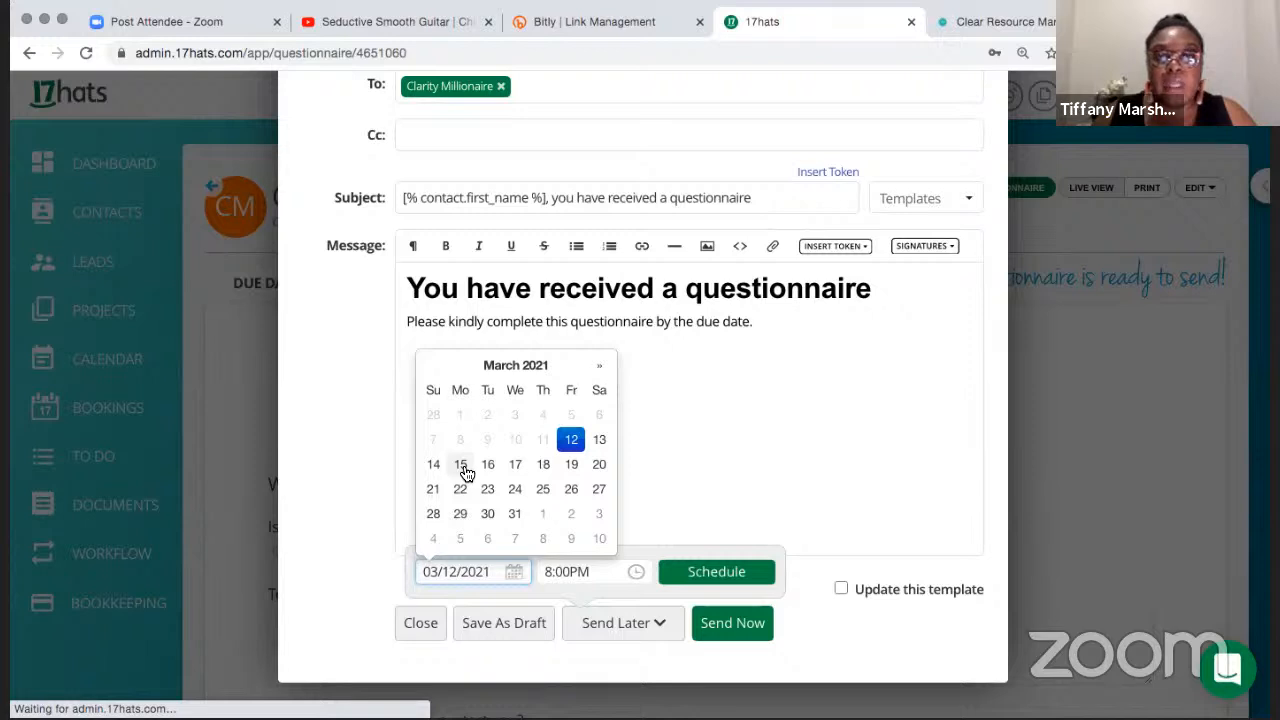
pyautogui.click(463, 470)
pyautogui.click(560, 571)
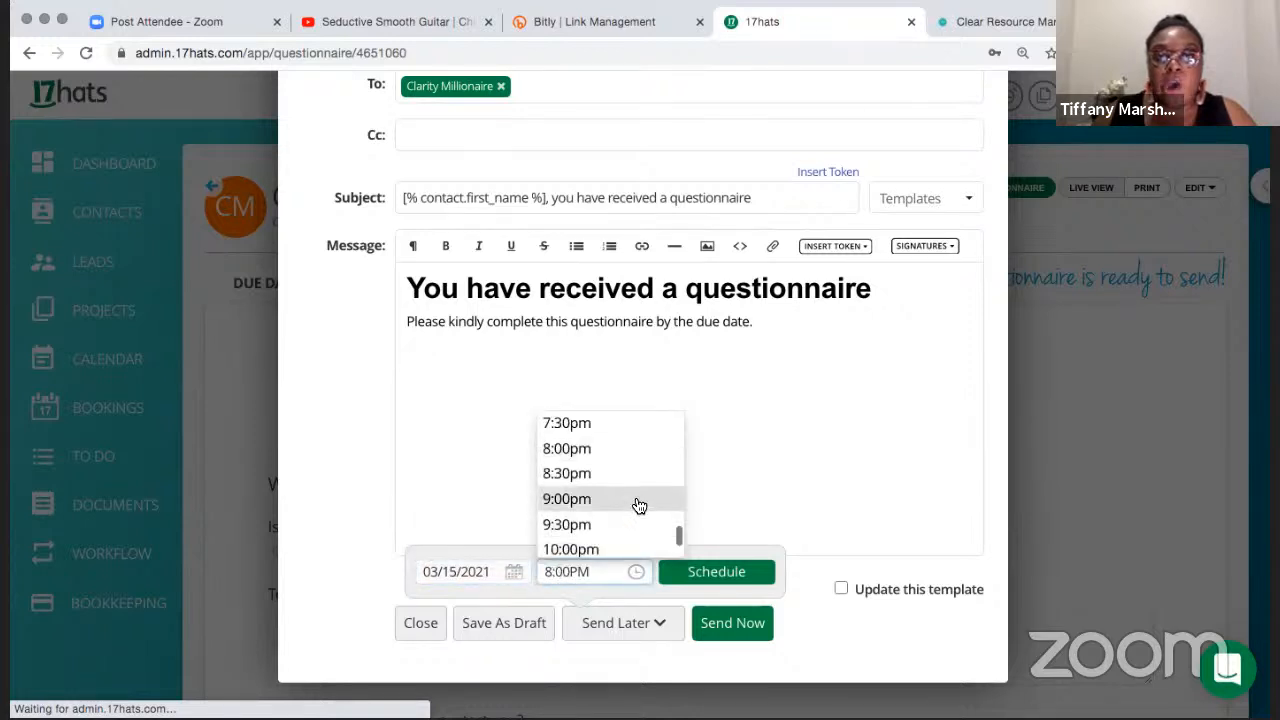
pyautogui.scroll(5, 636, 498)
pyautogui.scroll(8, 632, 494)
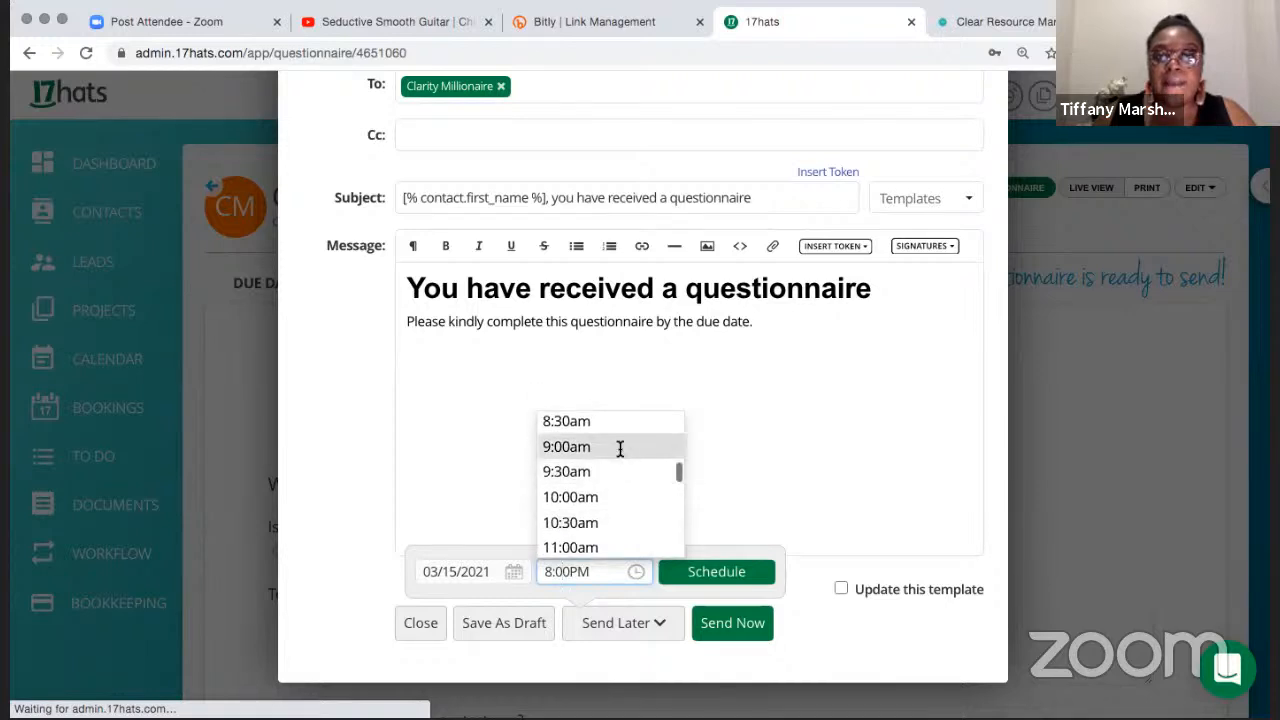
pyautogui.click(622, 457)
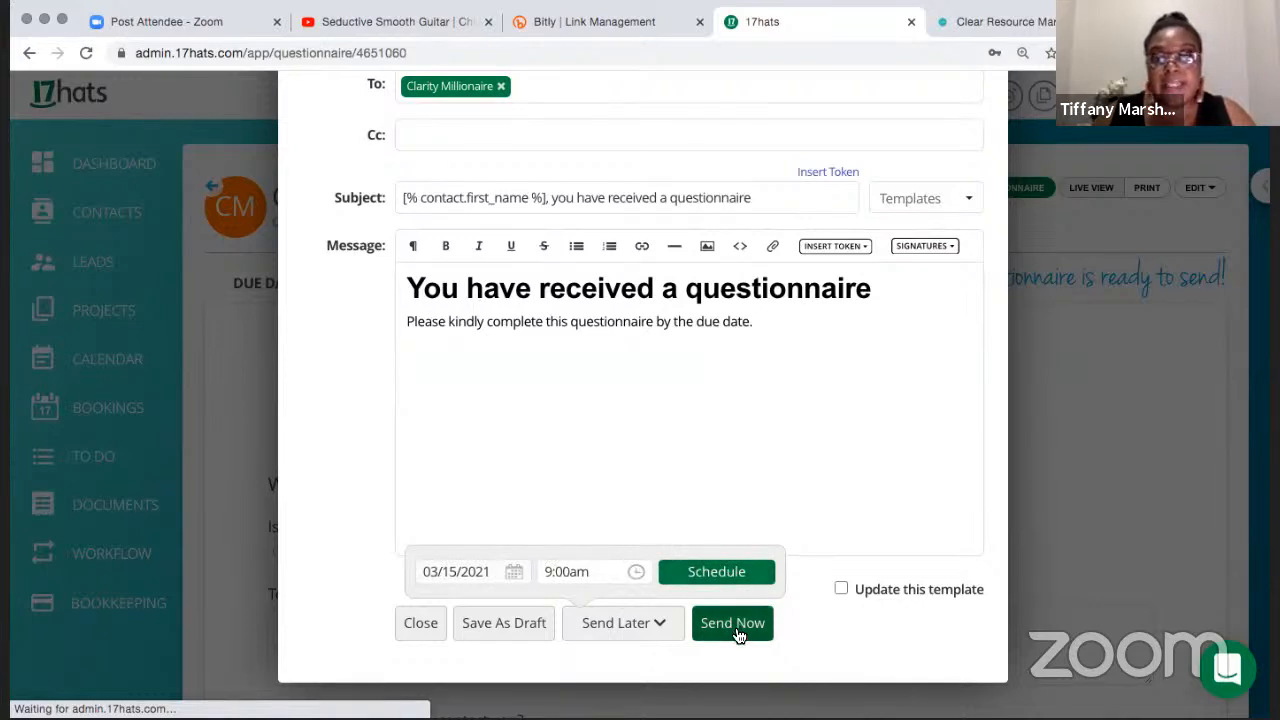
pyautogui.click(718, 572)
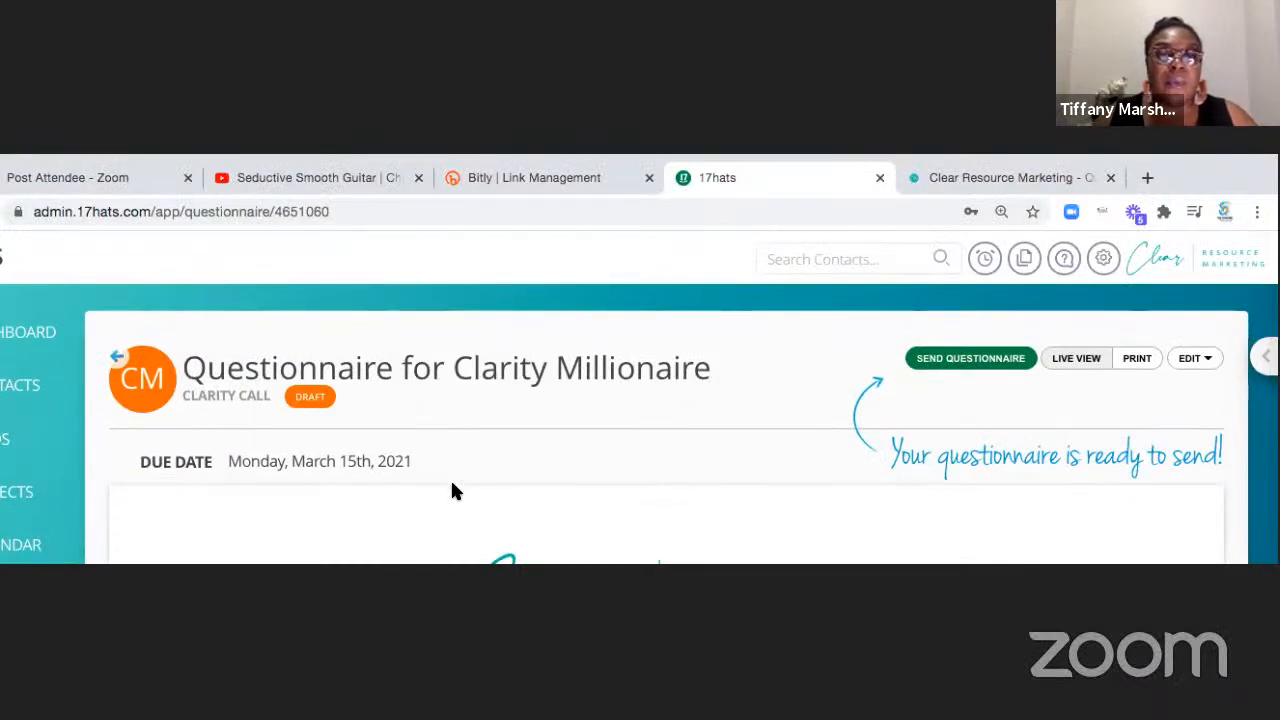
# Detach the Bitly tab from the browser window that holds the questionnaire
pyautogui.moveTo(620, 166); pyautogui.dragTo(620, 120)
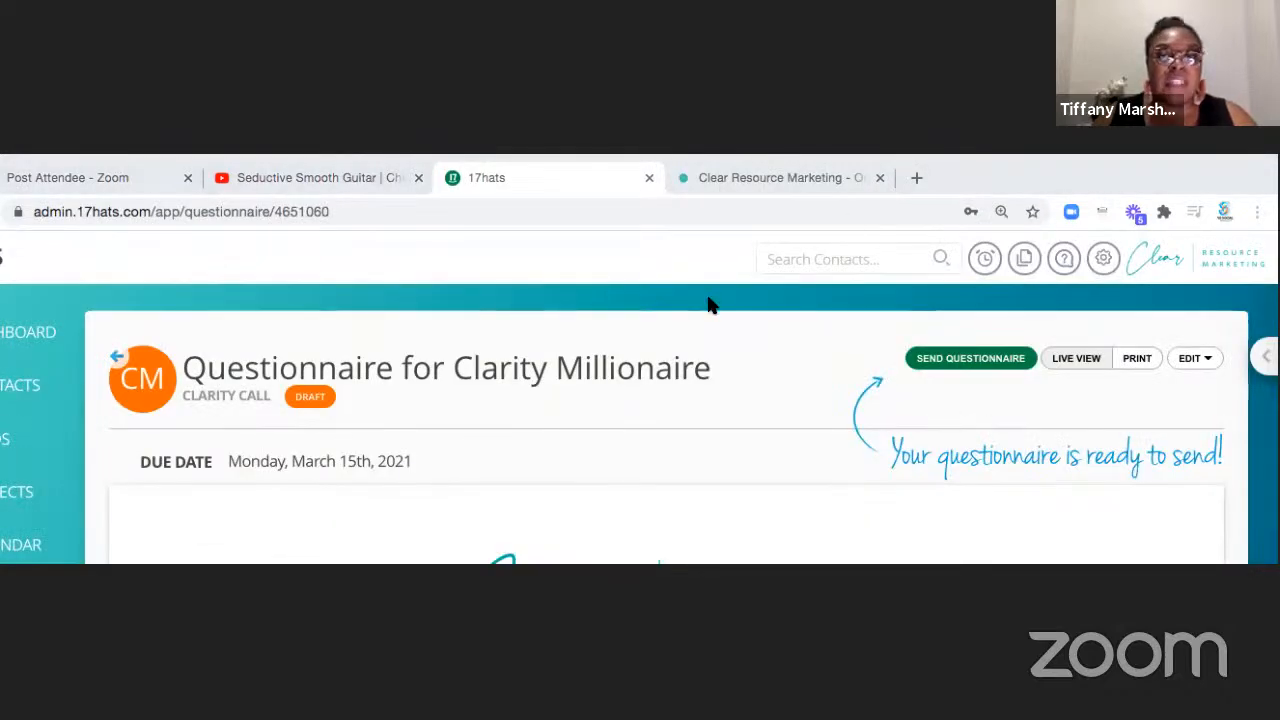
pyautogui.scroll(-1, 709, 300)
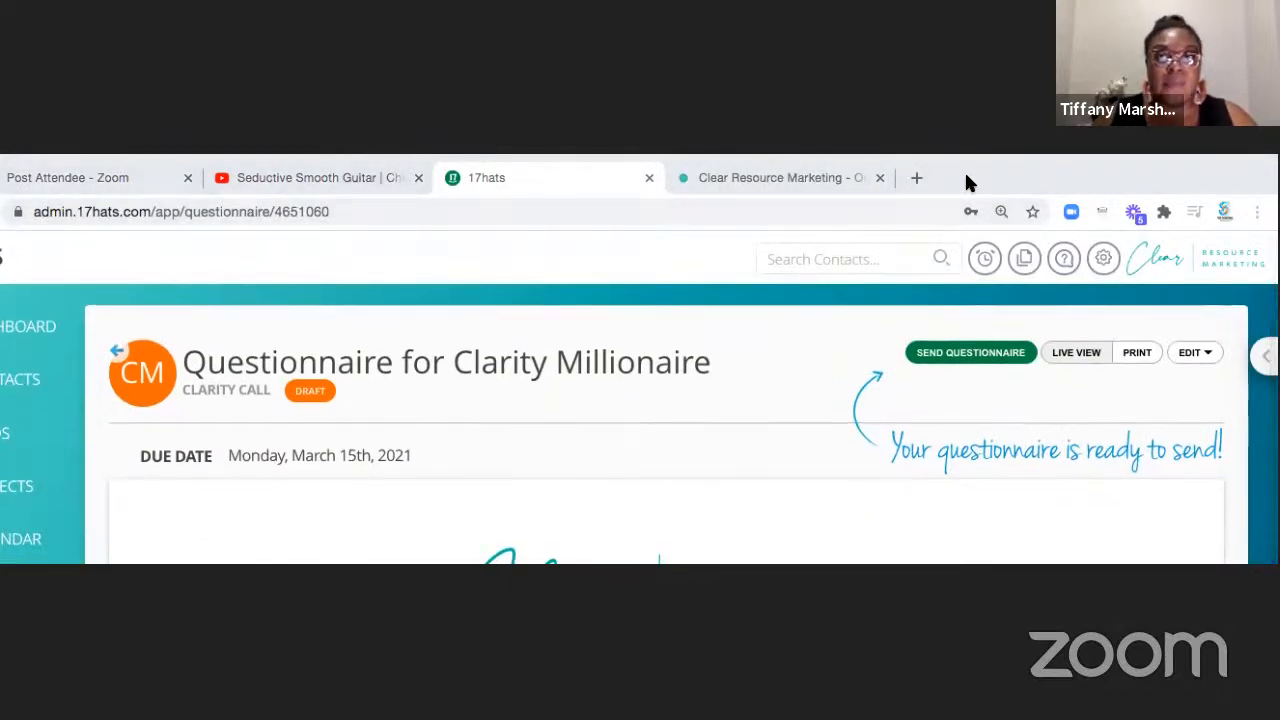